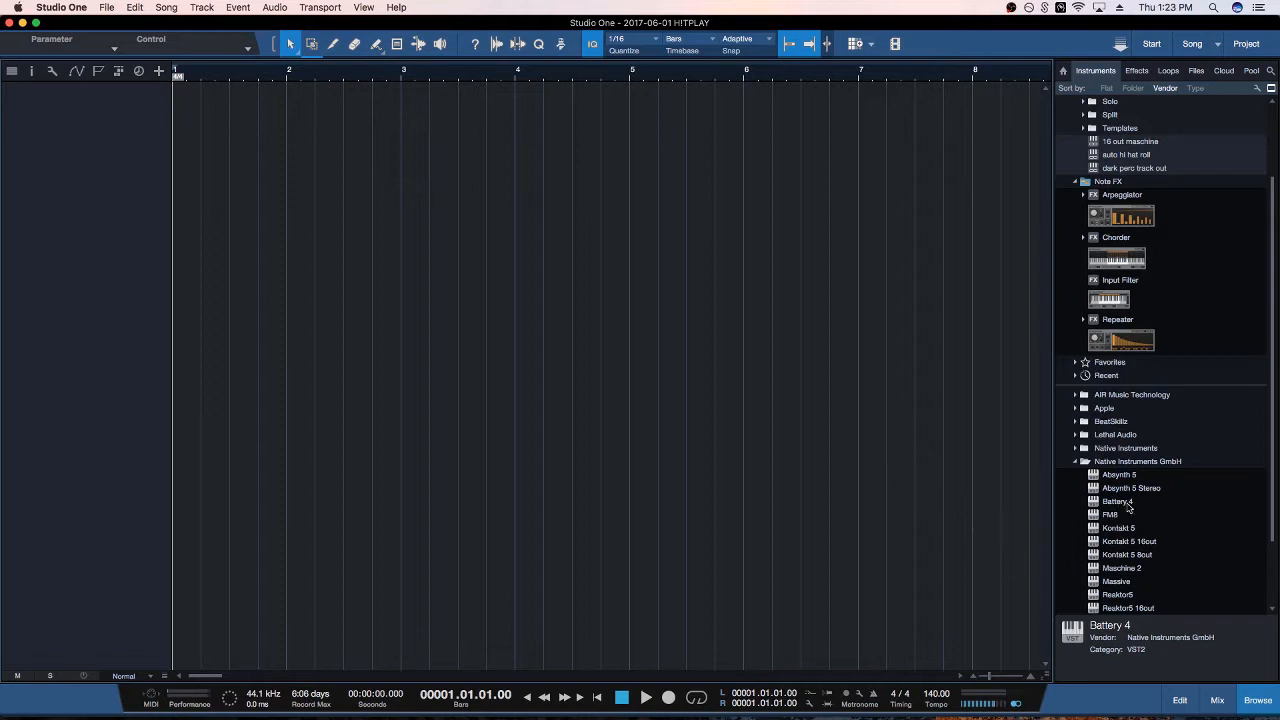
Add Battery 4 from the Native Instruments GmbH folder as a new instrument track and load the Loud an Lean kit into it
drag(1122, 503, 113, 114)
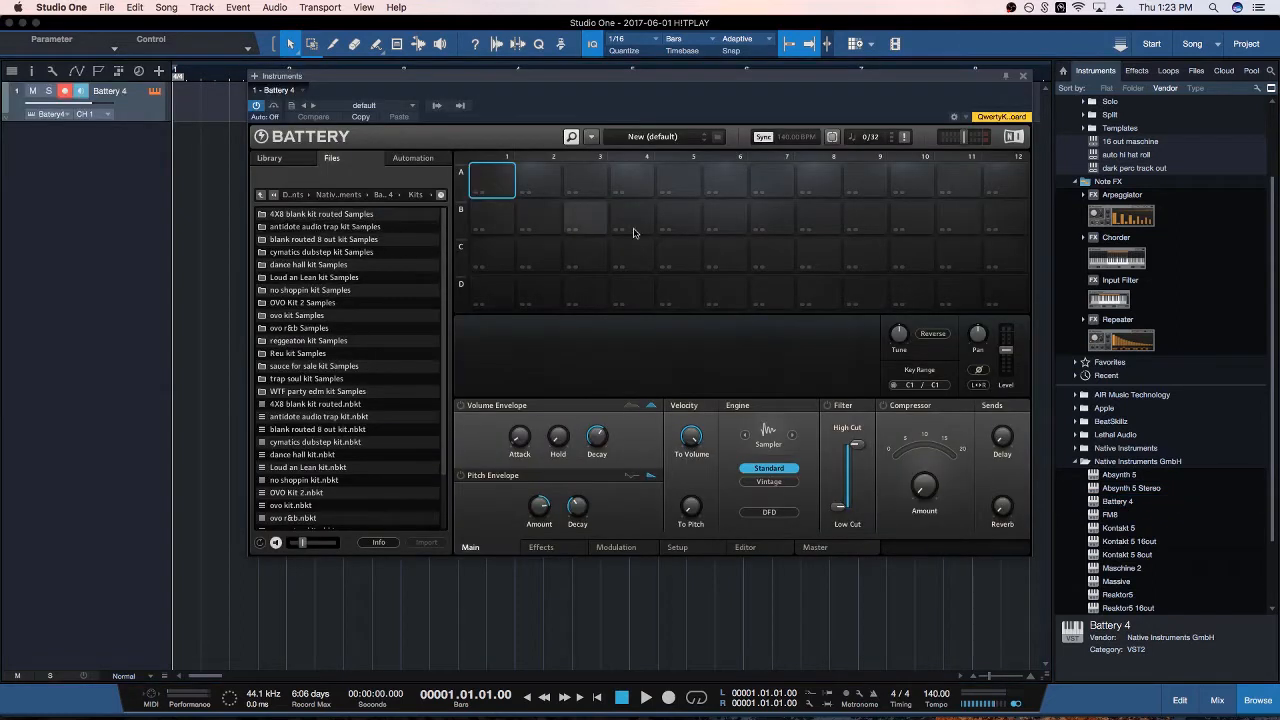
click(314, 472)
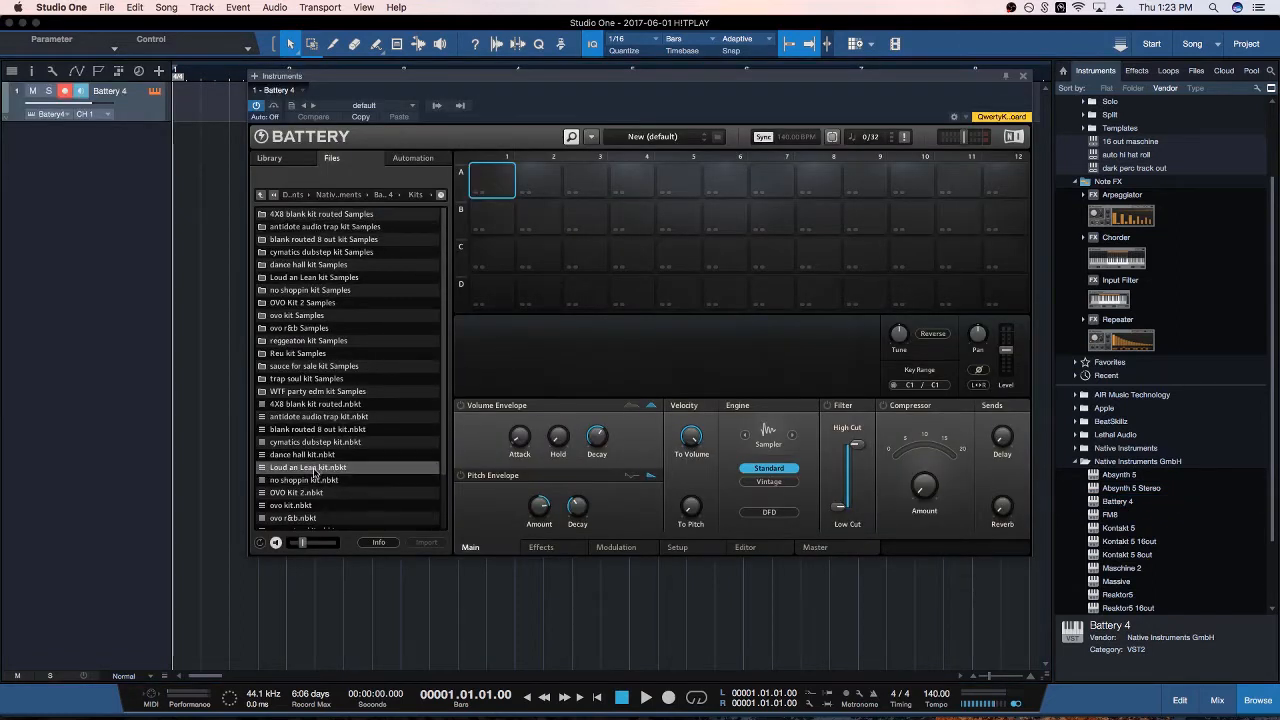
drag(306, 472, 512, 250)
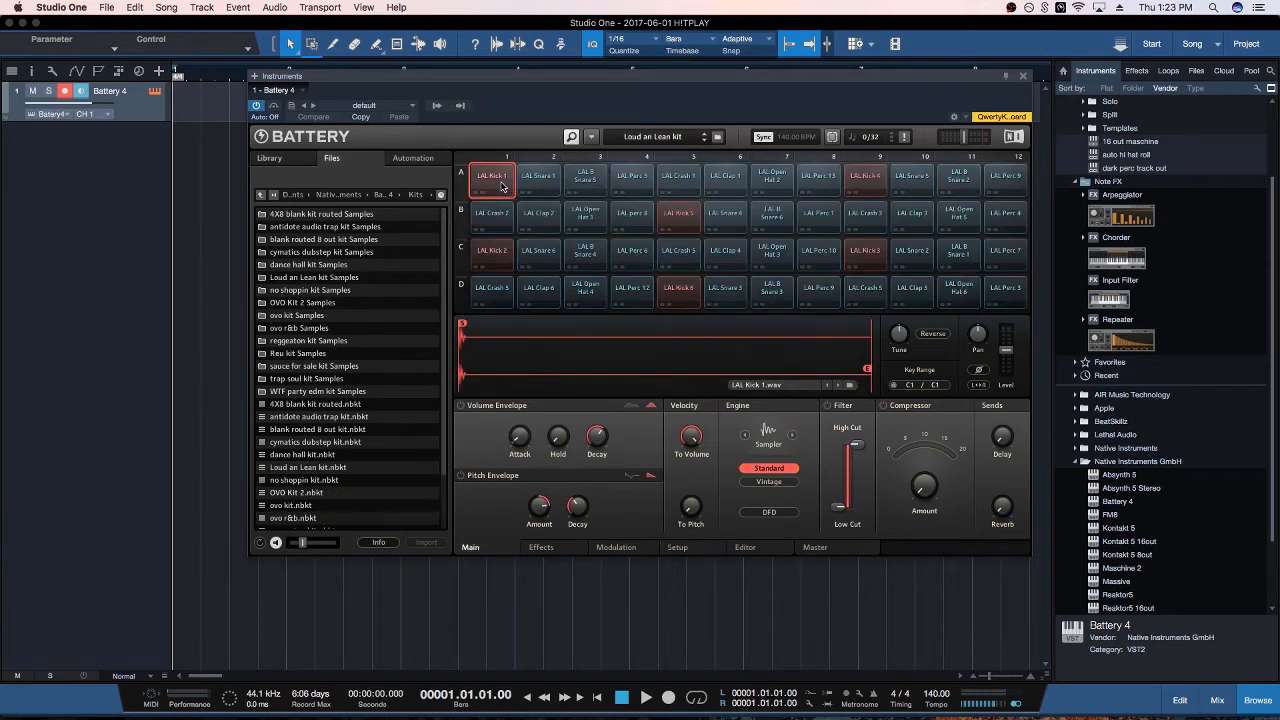
Show the mixing console and move the Battery window clear of the mixer channels
click(1217, 700)
drag(503, 73, 637, 48)
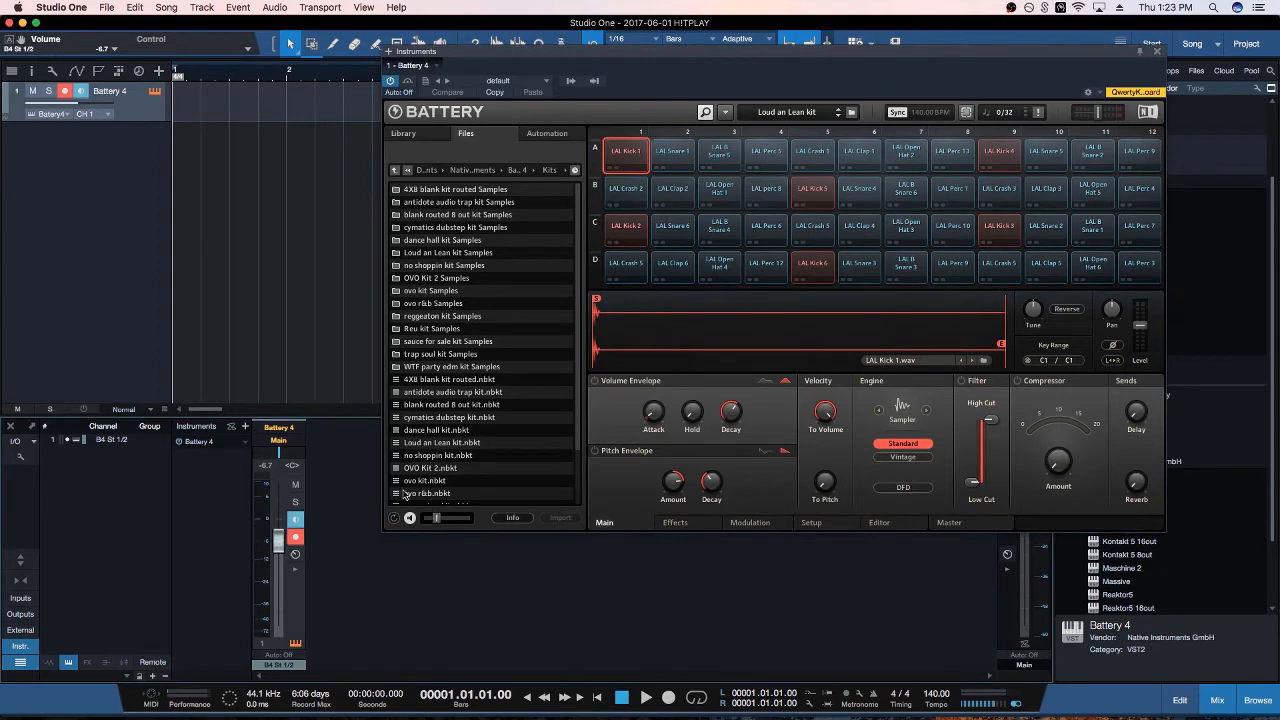
Audition a range of snare, percussion, open hat, crash and kick cells in the Loud an Lean kit
click(672, 153)
click(778, 156)
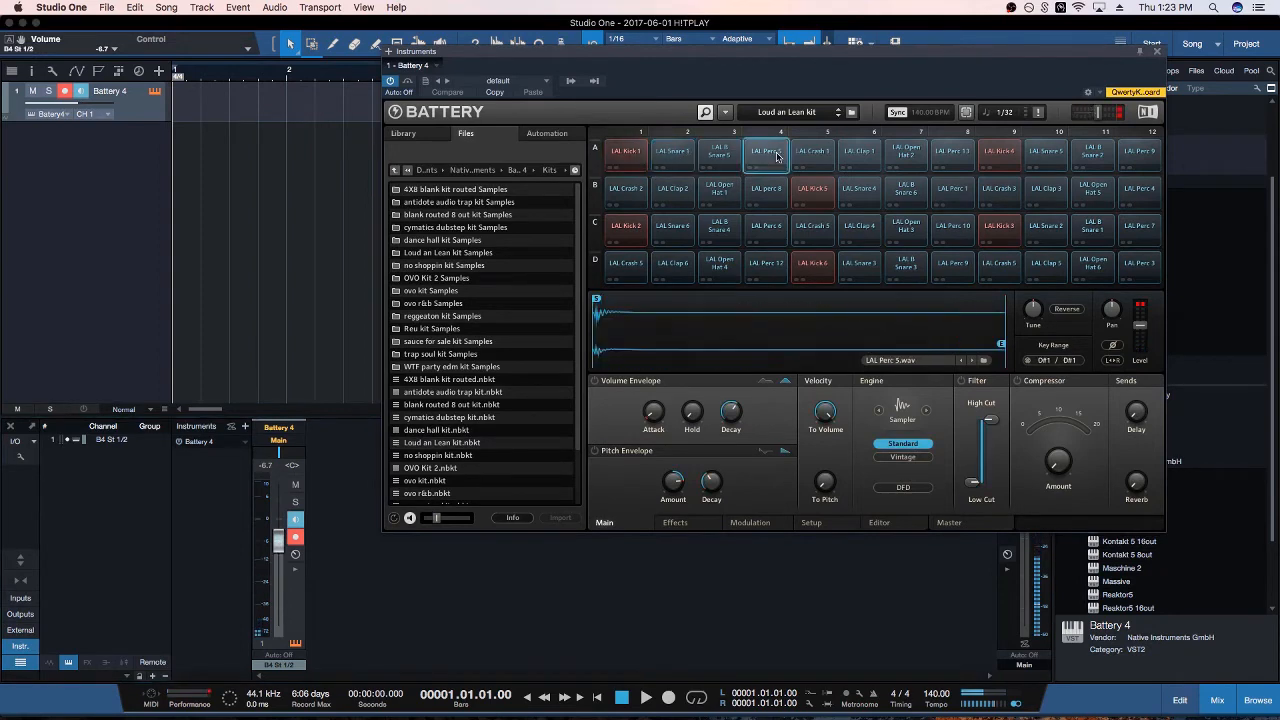
click(906, 156)
click(952, 156)
click(999, 156)
click(1053, 156)
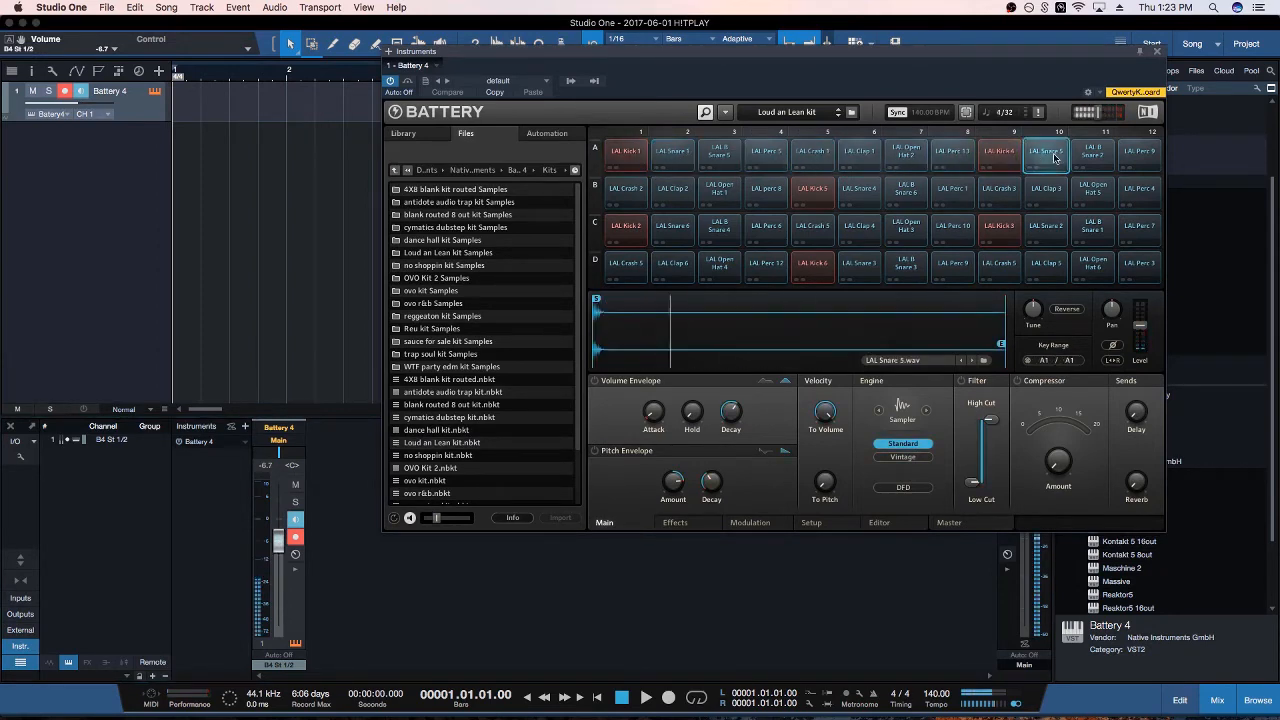
click(1093, 152)
click(999, 190)
click(812, 190)
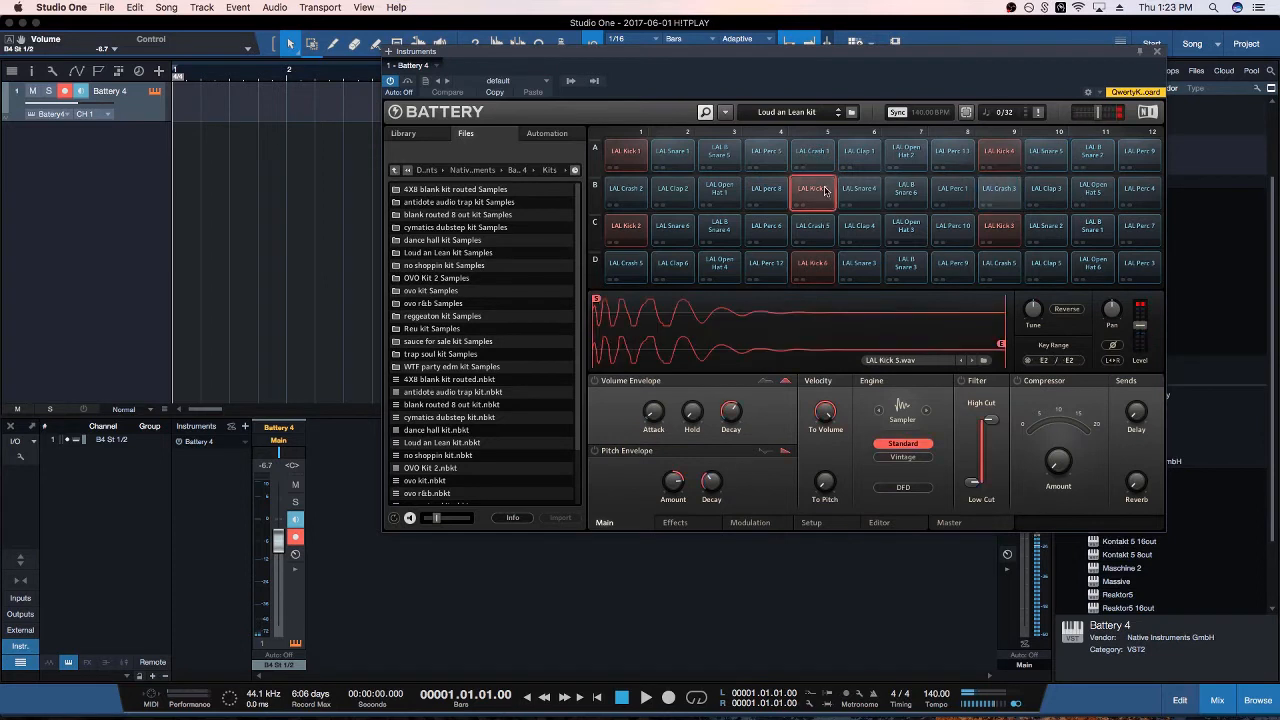
click(997, 230)
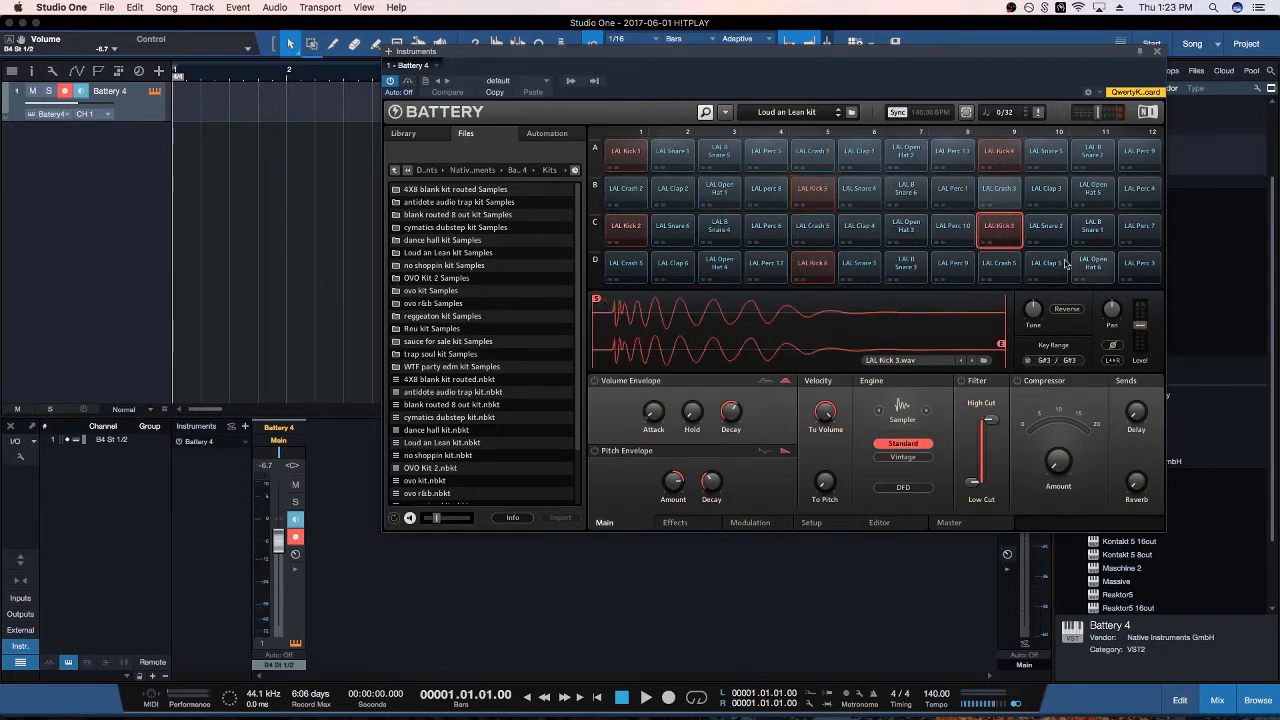
Expand Battery 4 in the mixer's instrument list and enable its stereo outputs from St 3/4 through St 15/16
click(245, 445)
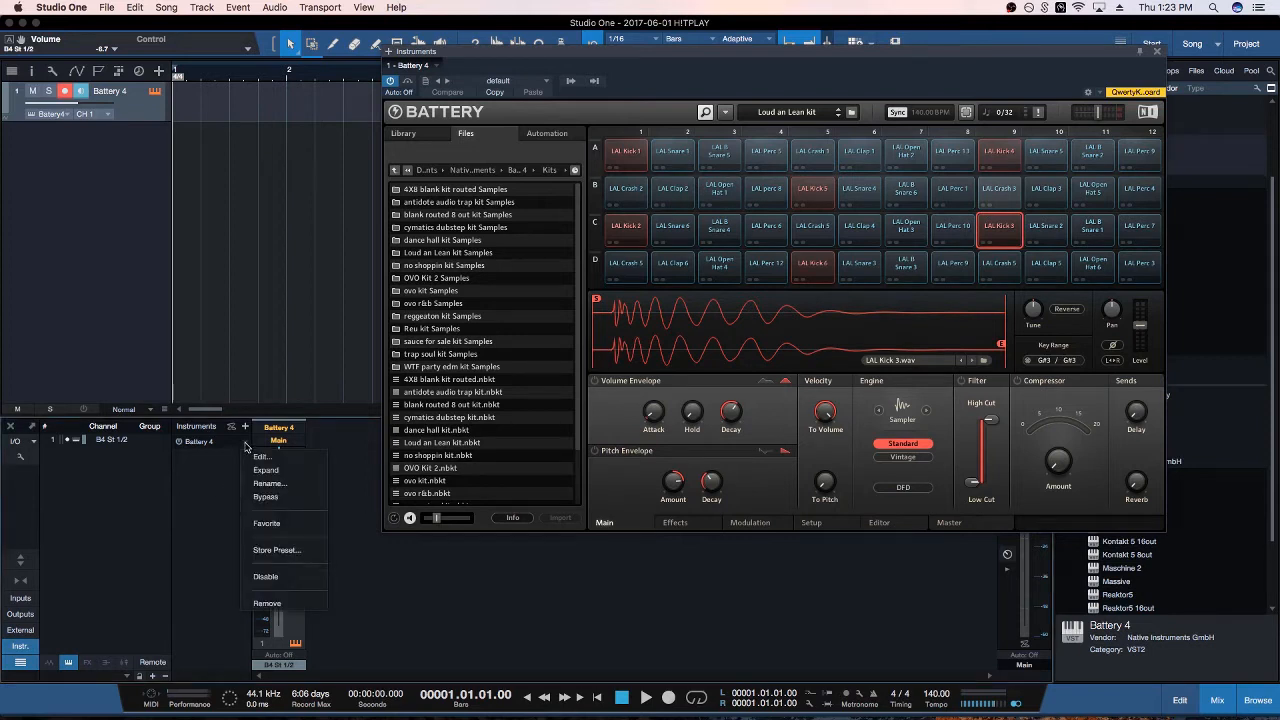
click(266, 471)
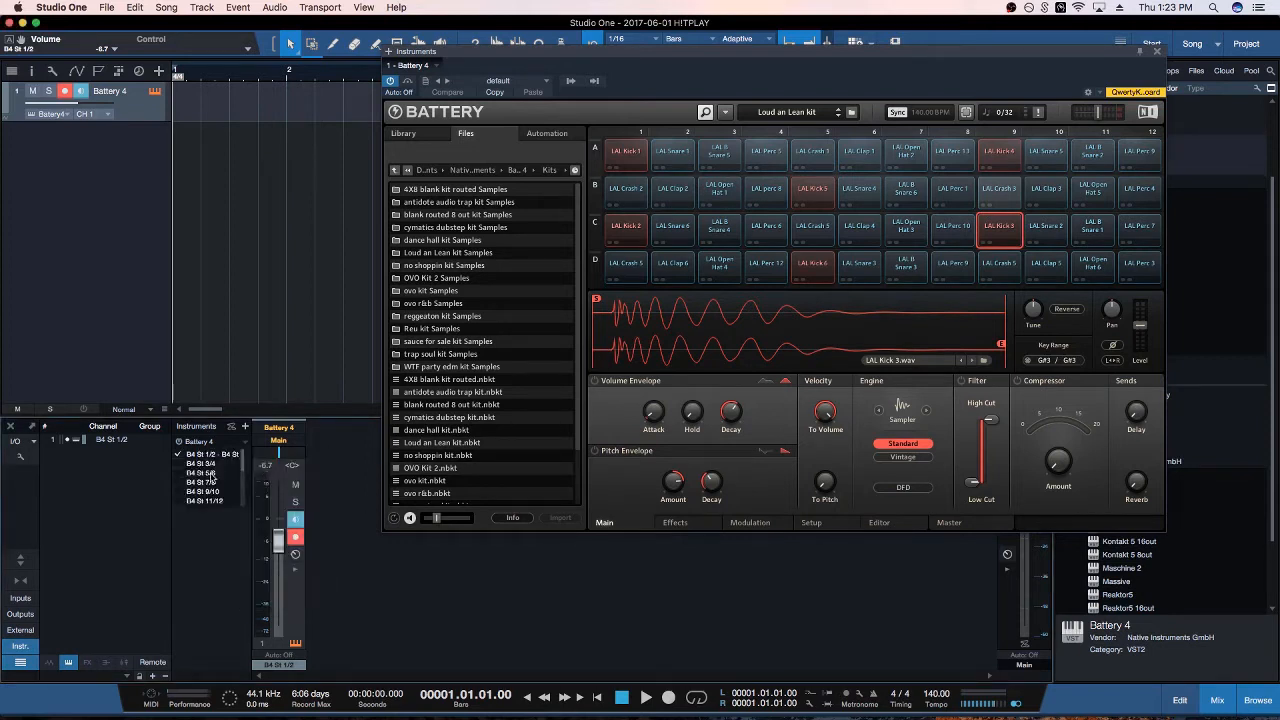
click(178, 463)
click(178, 473)
click(178, 483)
click(178, 493)
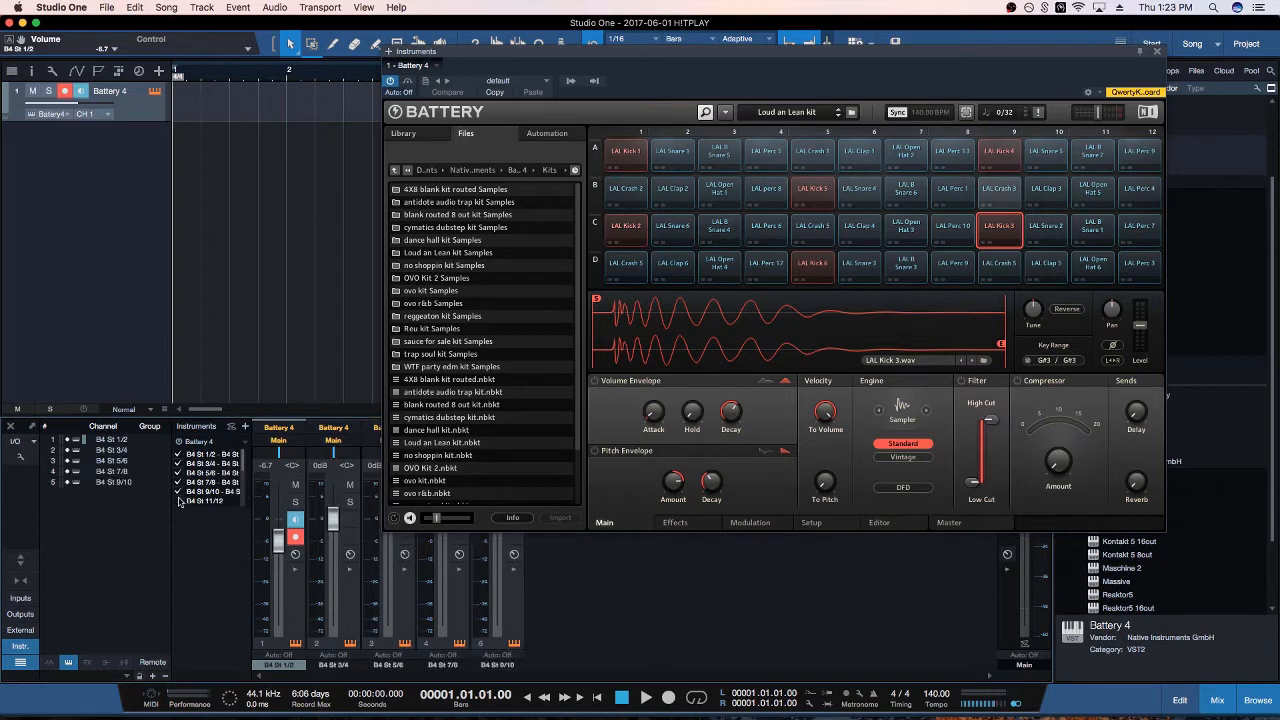
click(178, 501)
scroll(235, 481, down, 3)
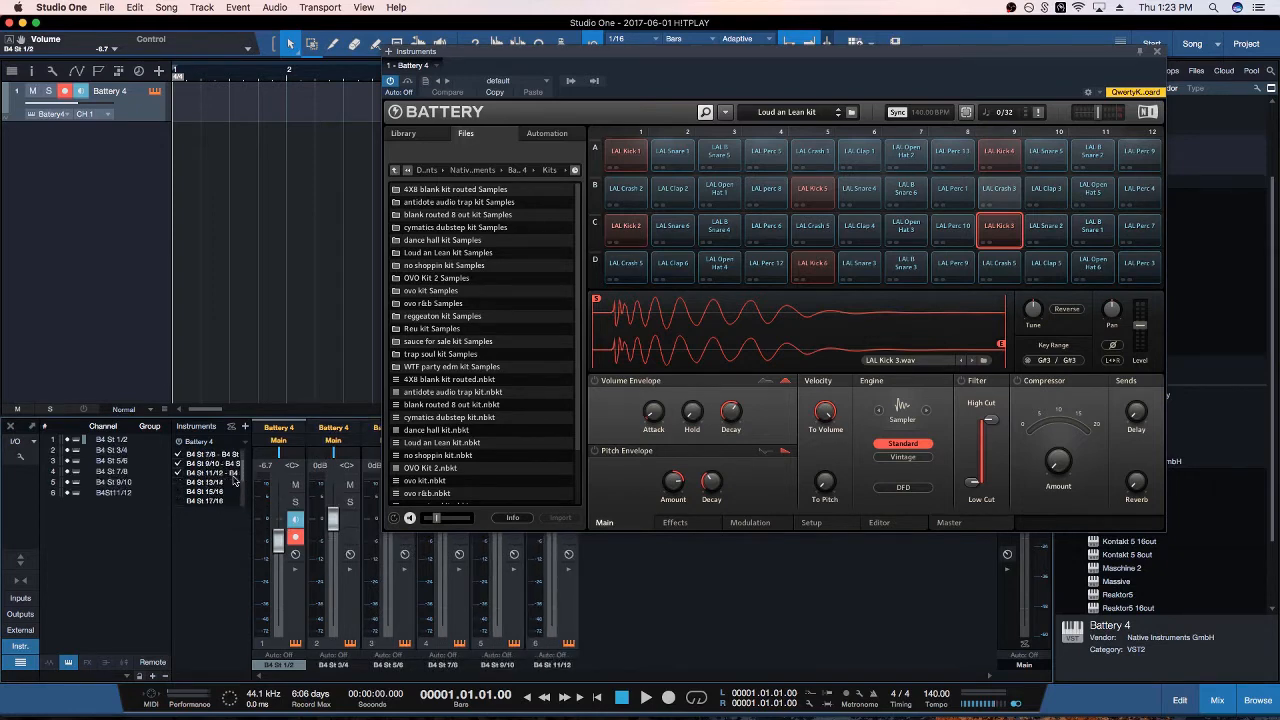
click(178, 482)
click(178, 491)
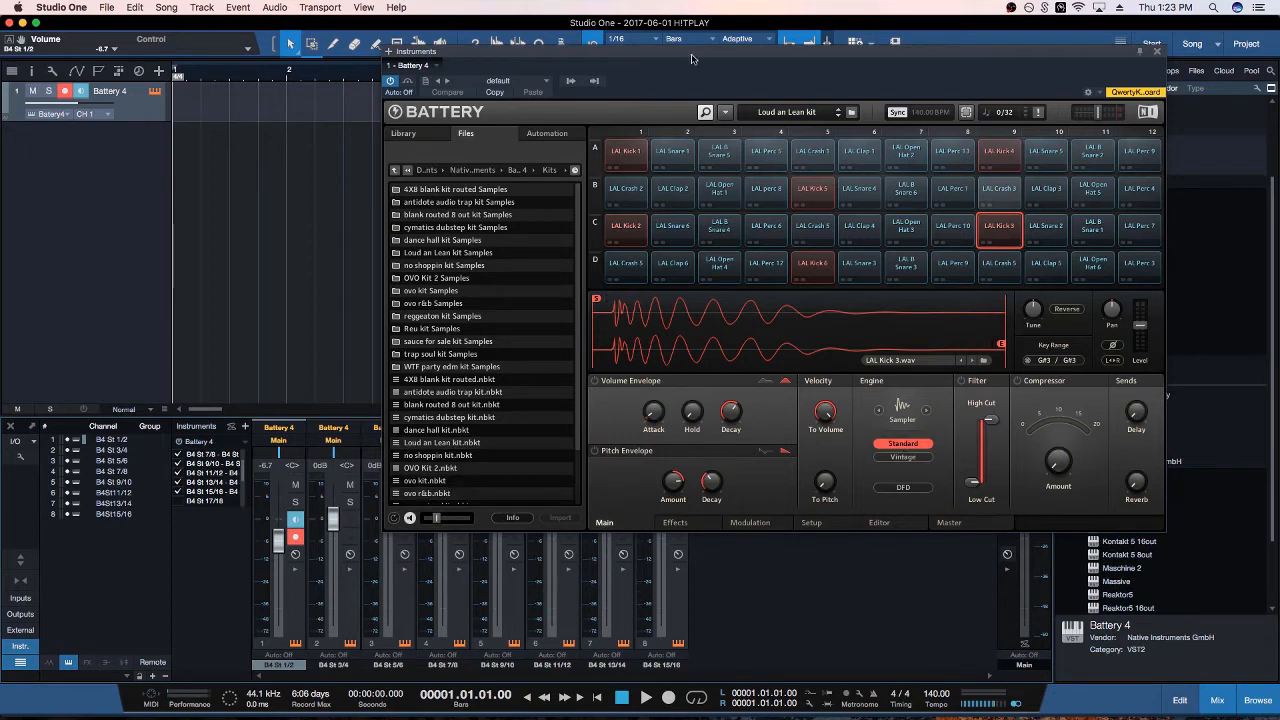
Audition snare, crash, open hat and percussion cells to check which mixer channels they are routed to
click(672, 154)
click(810, 154)
click(920, 156)
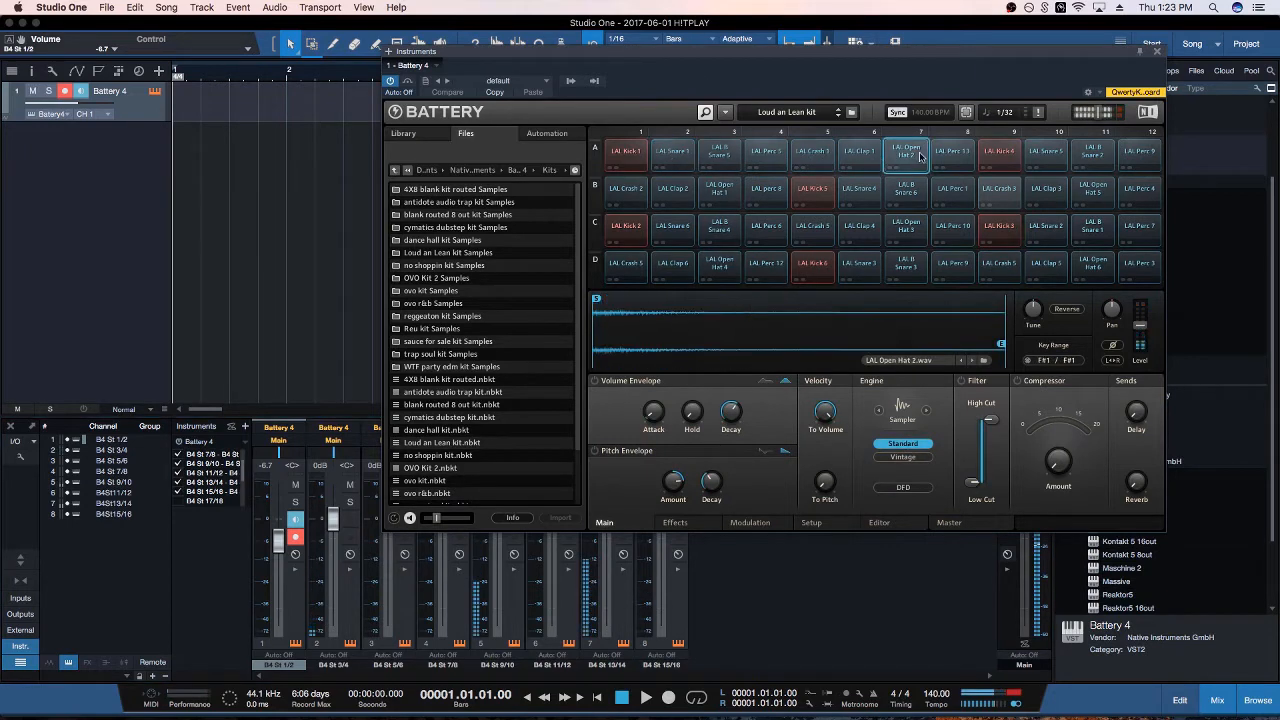
click(953, 156)
click(722, 193)
click(766, 194)
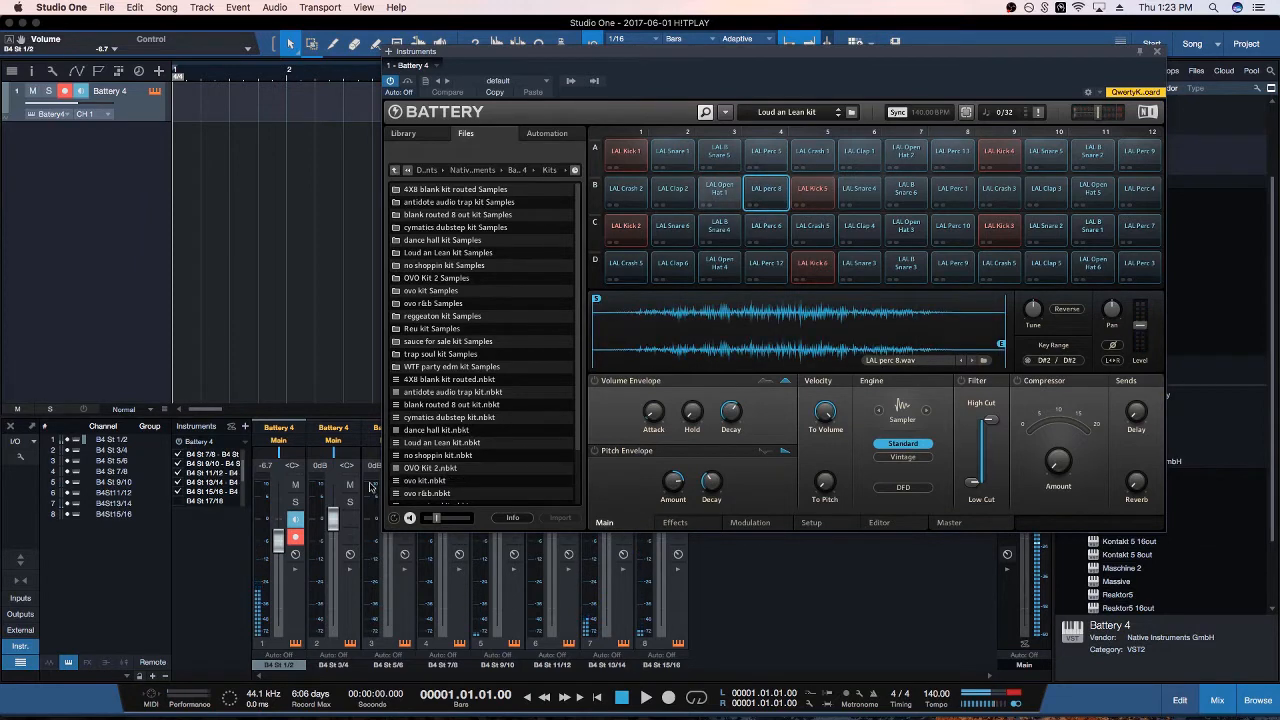
Route the LAL perc 8 cell to the direct output St 15/16
click(766, 199)
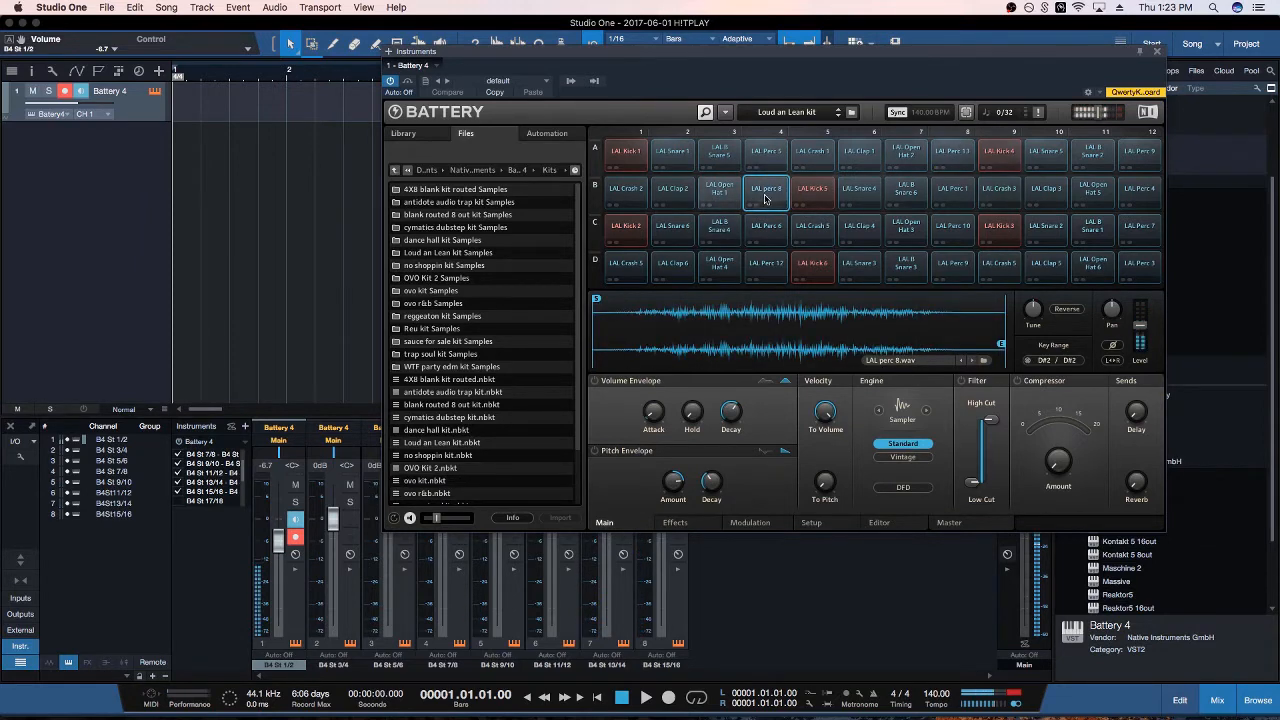
right_click(767, 200)
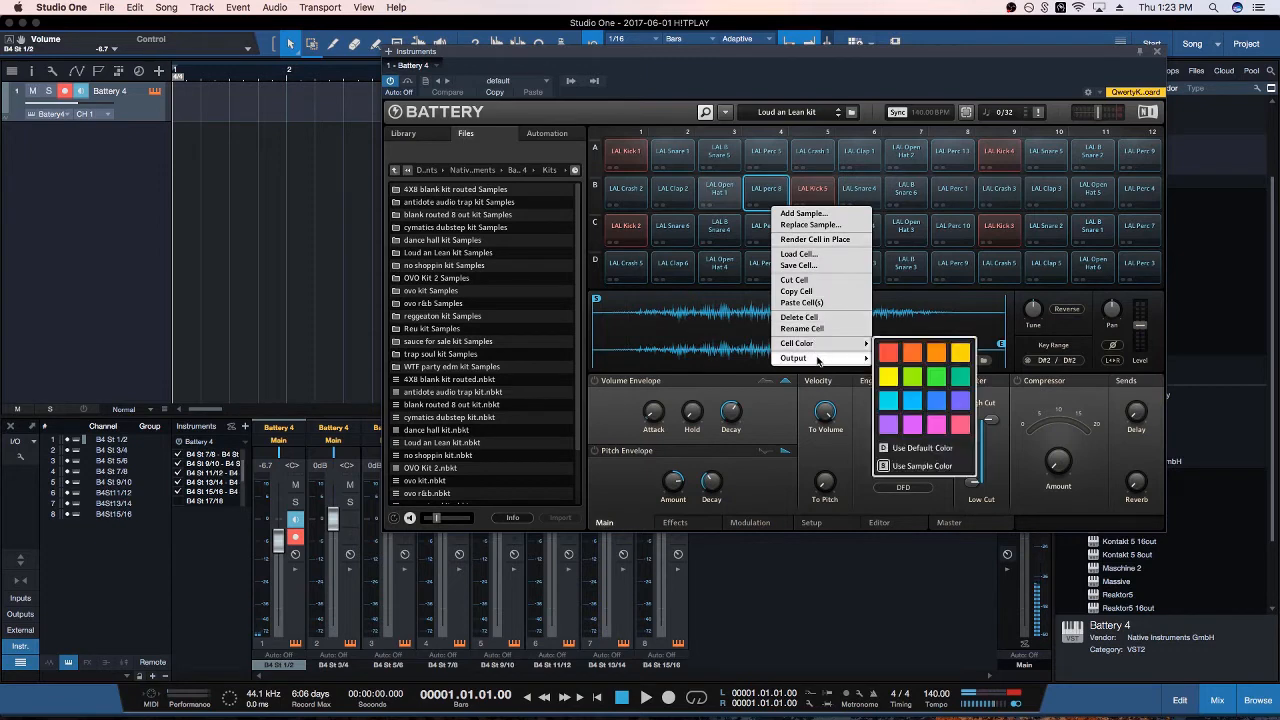
mouse_move(818, 360)
mouse_move(900, 381)
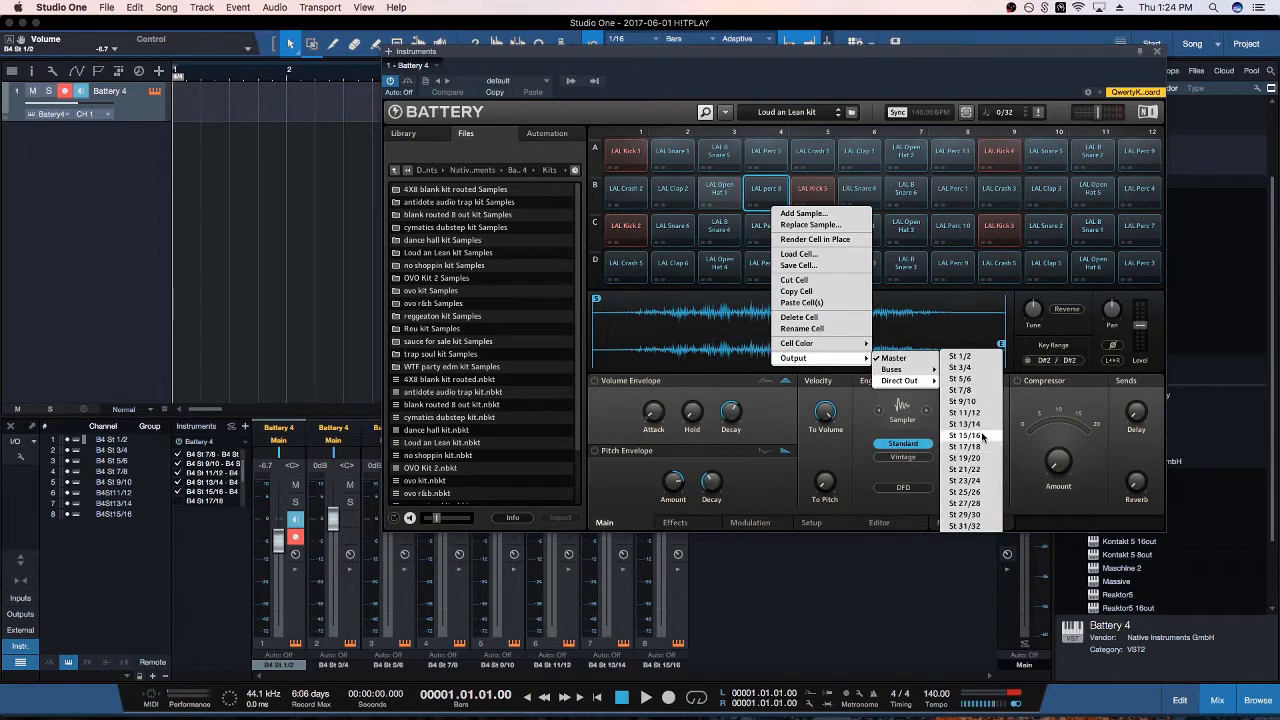
click(964, 436)
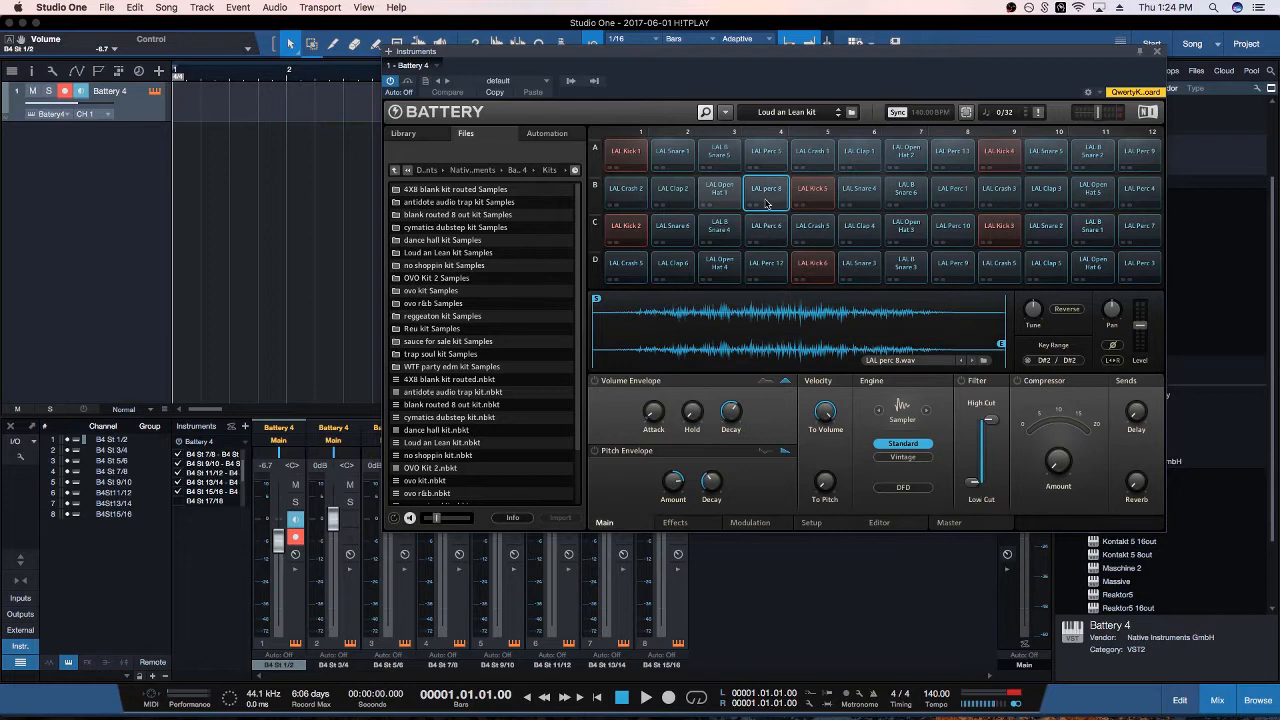
Save the Loud an Lean kit with its current routing and close the Battery window
click(706, 112)
click(502, 112)
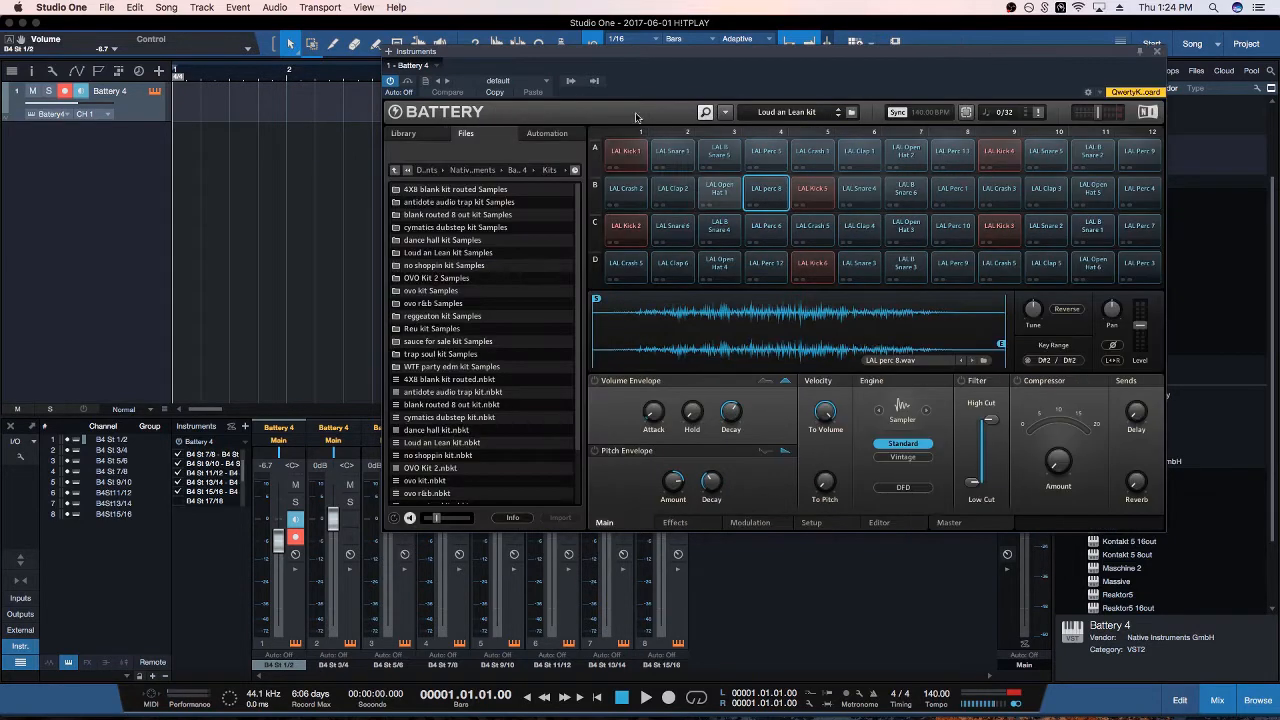
click(727, 114)
mouse_move(740, 128)
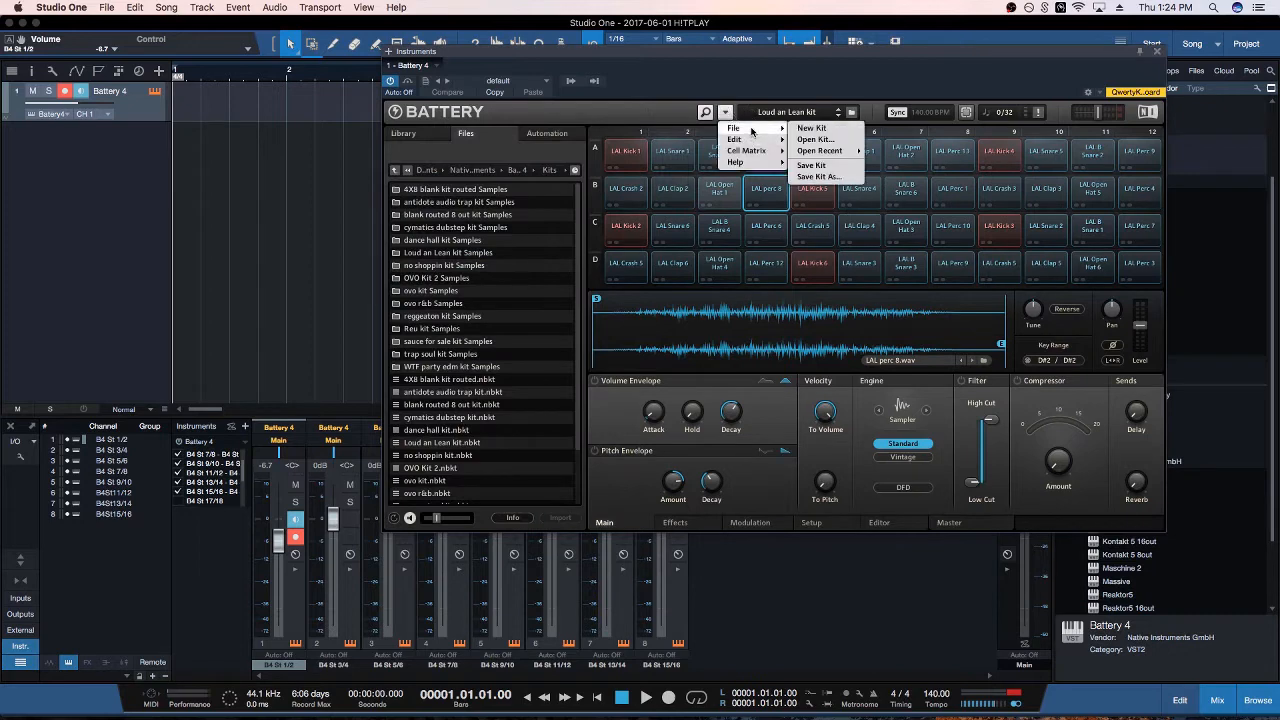
click(840, 166)
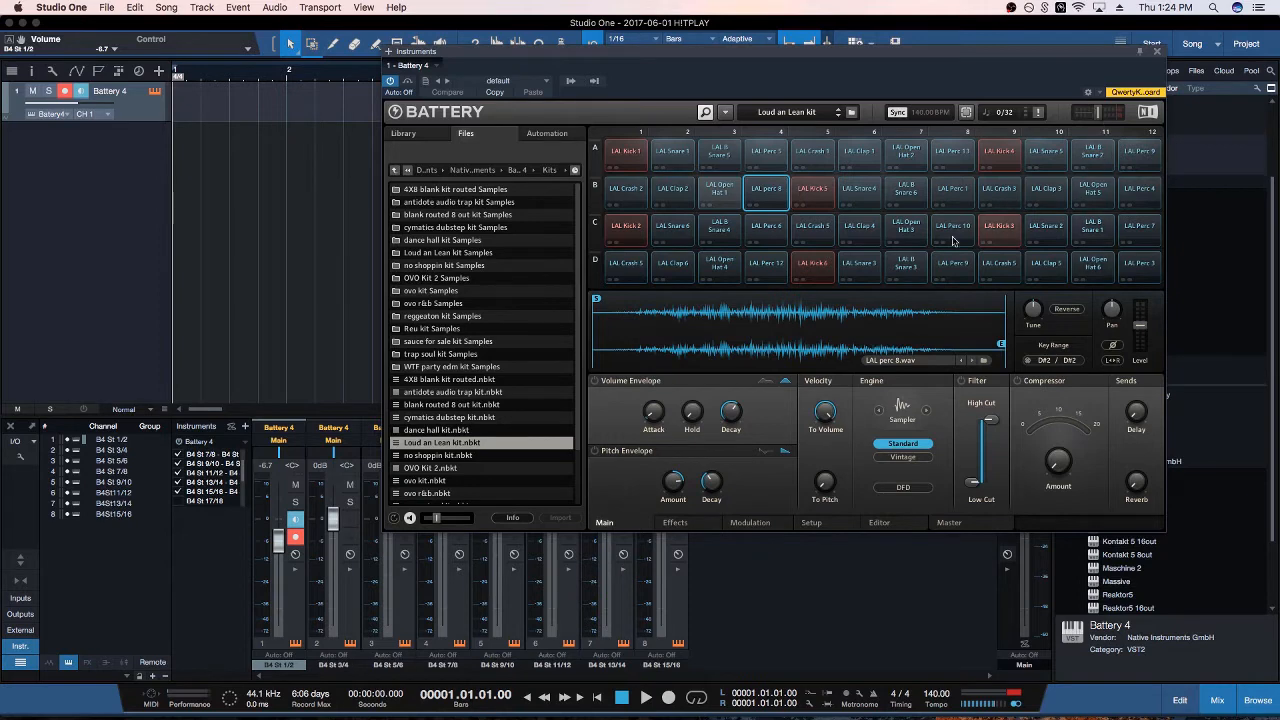
click(1157, 50)
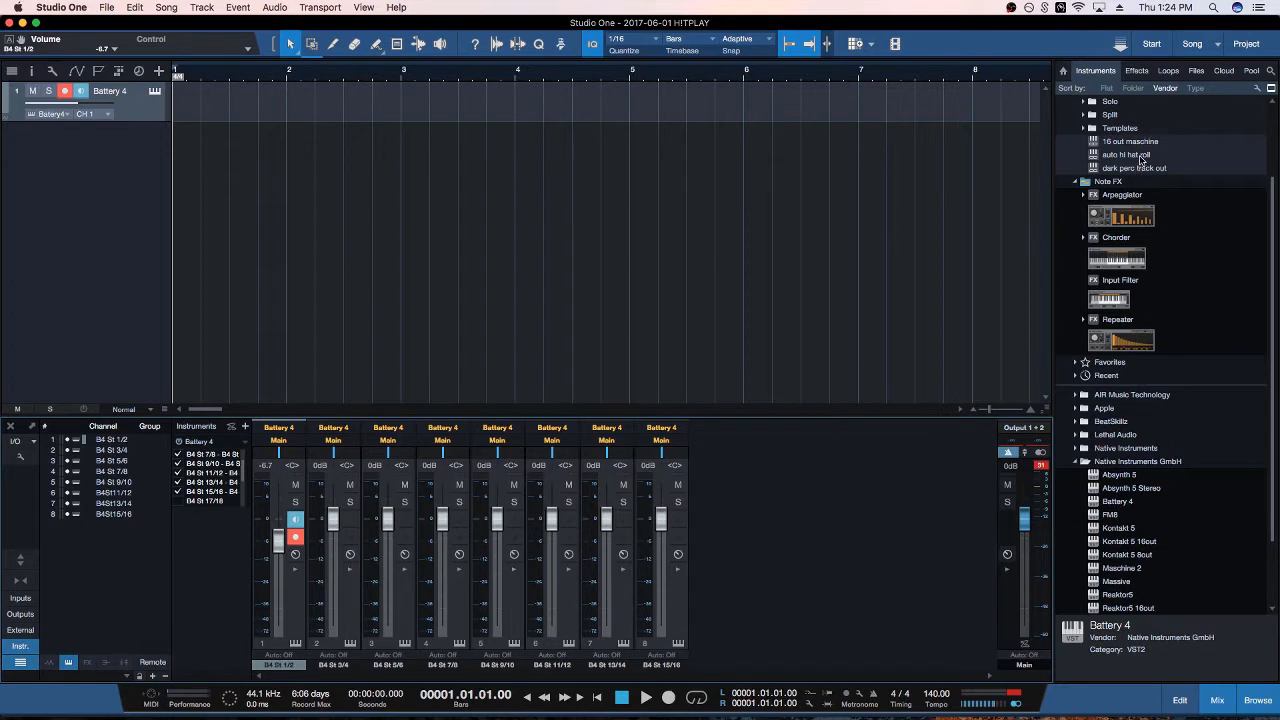
Add the auto hi hat roll multi instrument as a new track and audition its arpeggiated Impact rolls
drag(1141, 160, 91, 152)
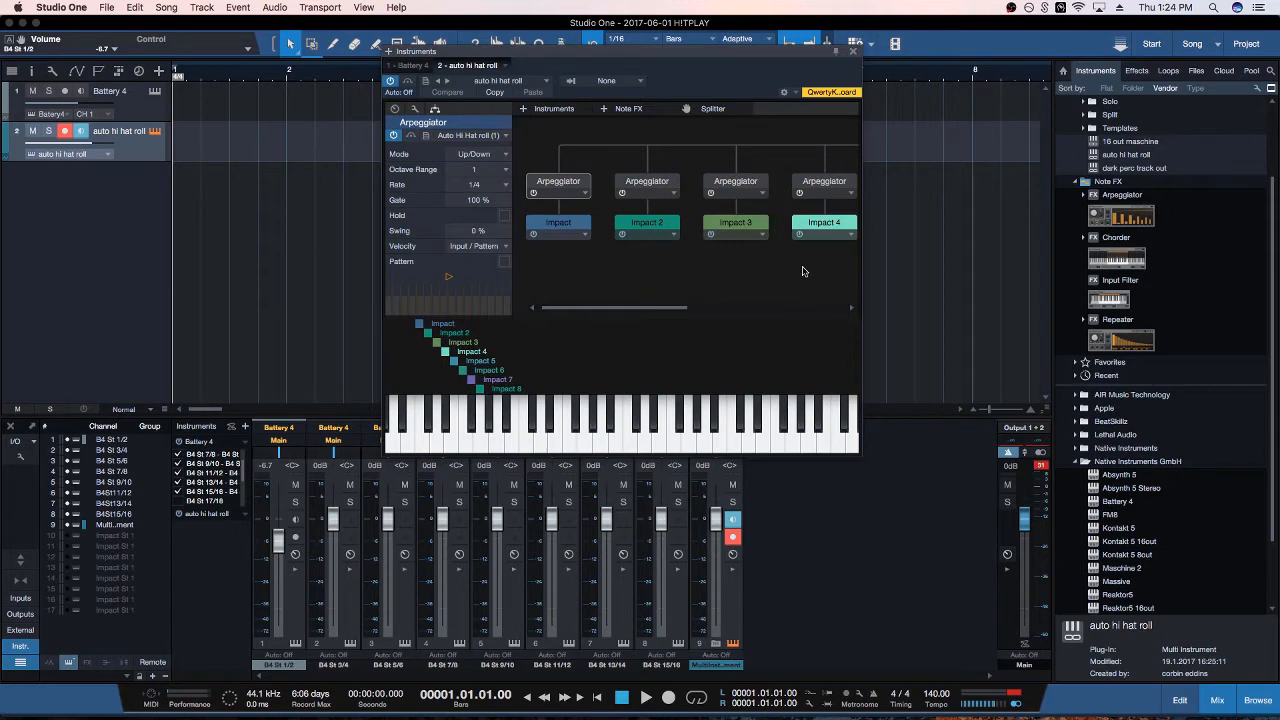
drag(660, 308, 729, 307)
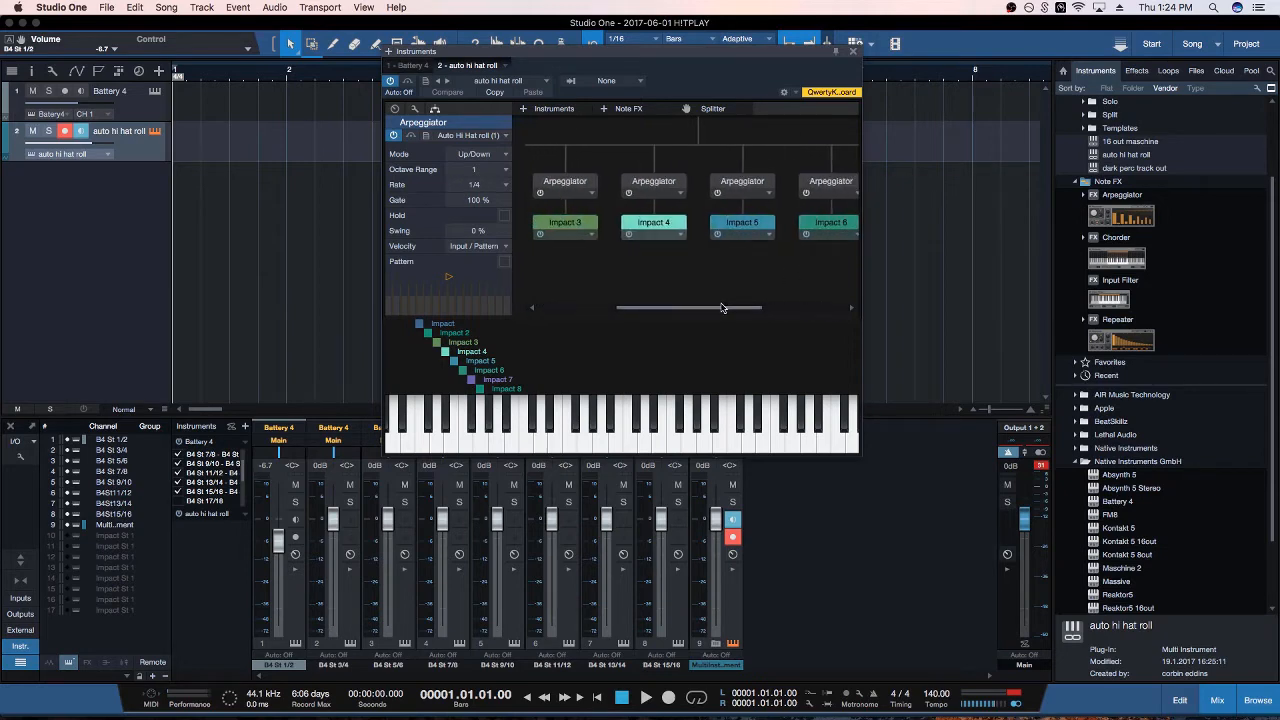
key(s)
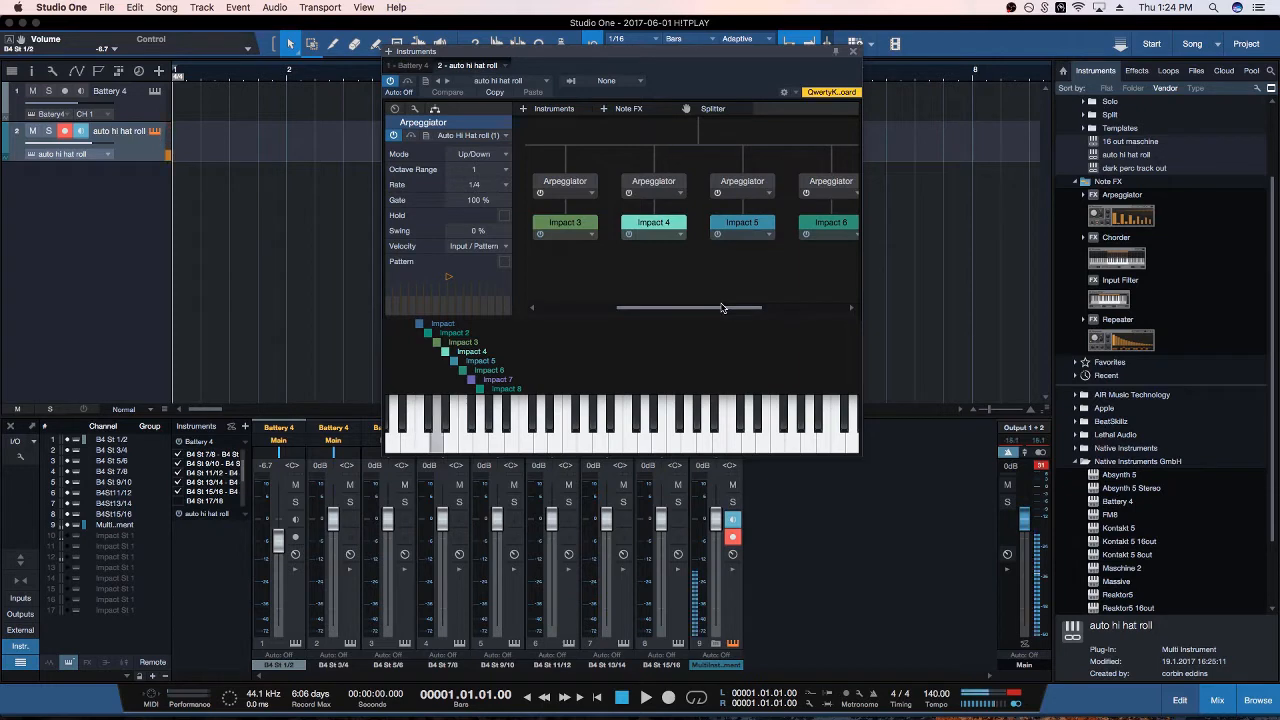
key(e)
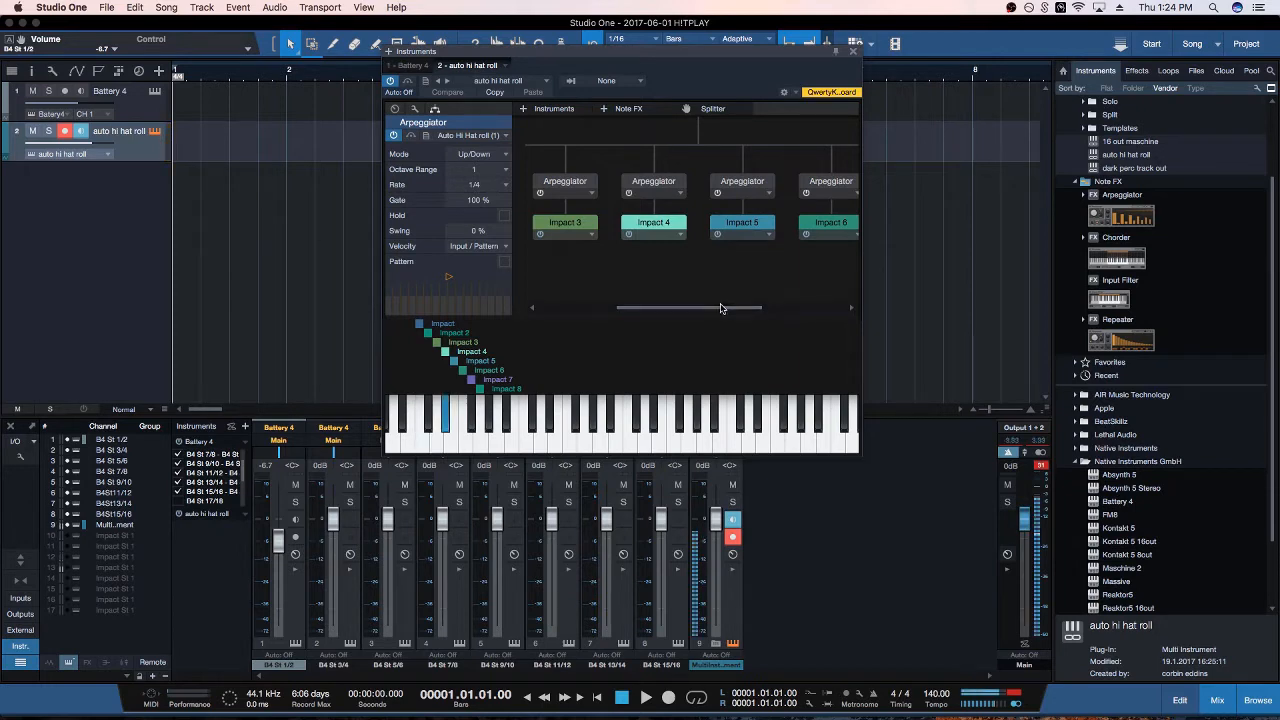
key(w)
key(d)
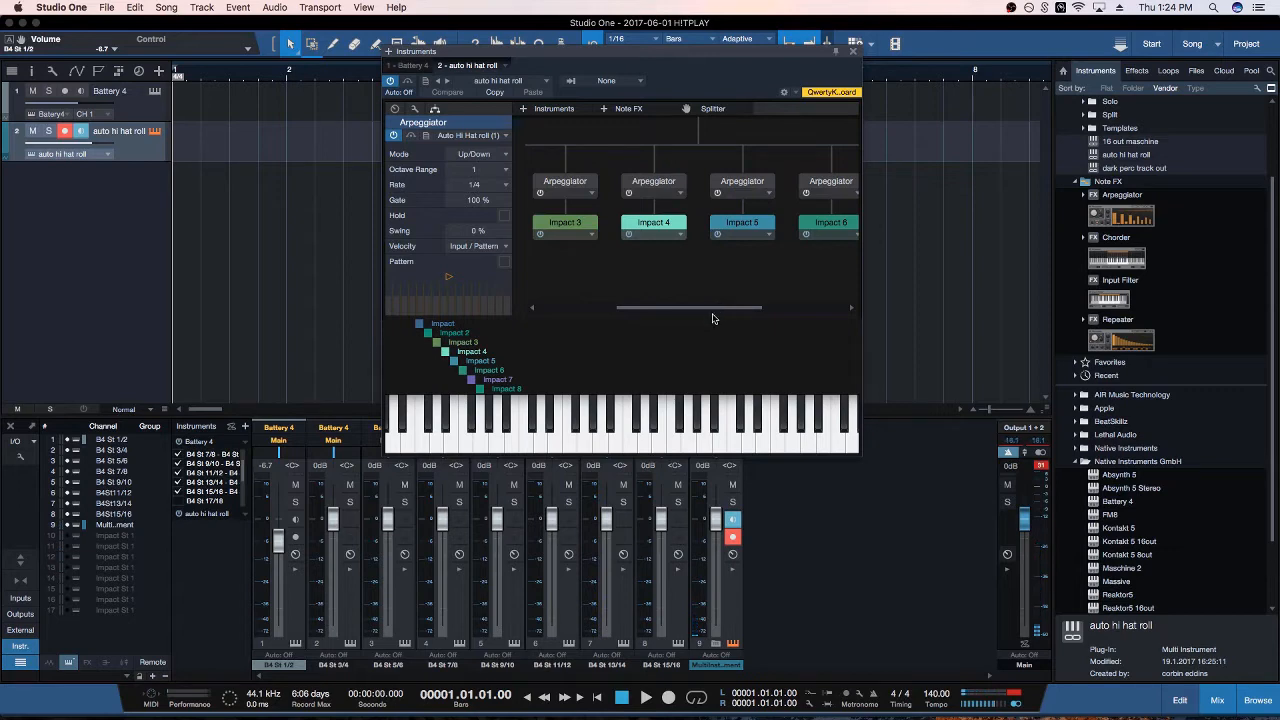
click(853, 52)
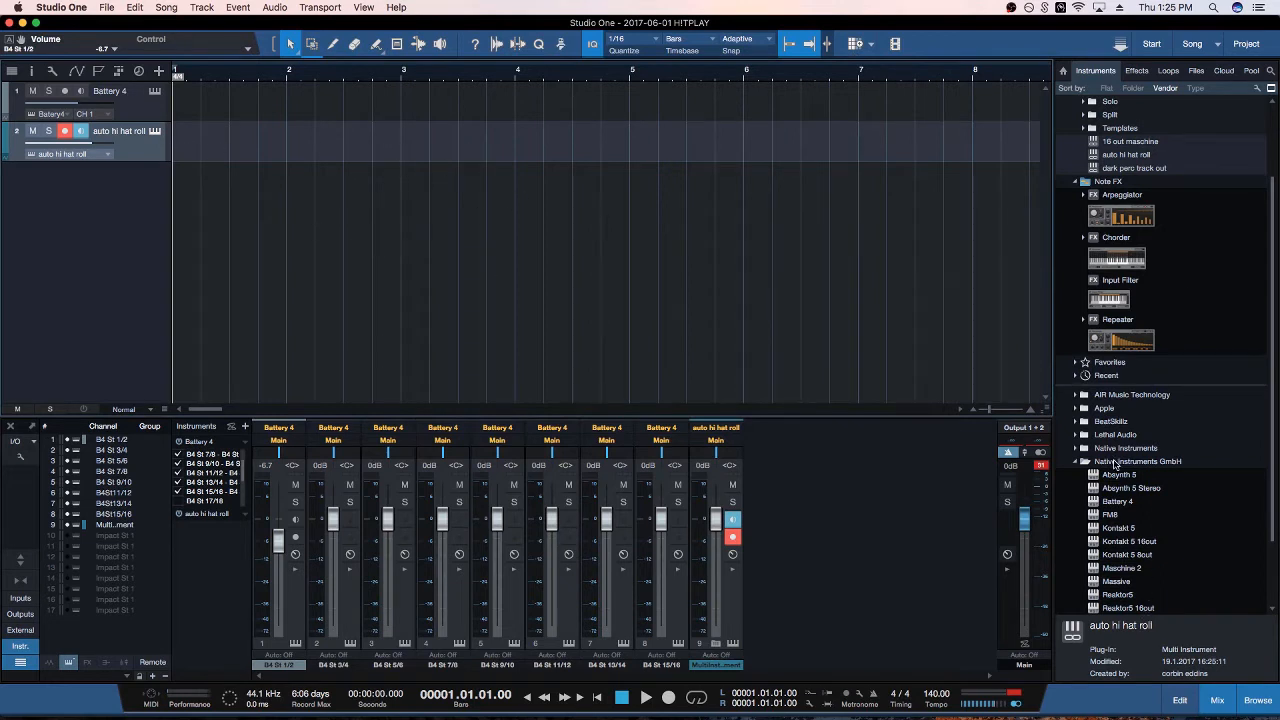
Add the dark perc track out multi instrument as a new track and inspect its individual Impact channels in the mixer
click(1140, 168)
drag(885, 161, 98, 181)
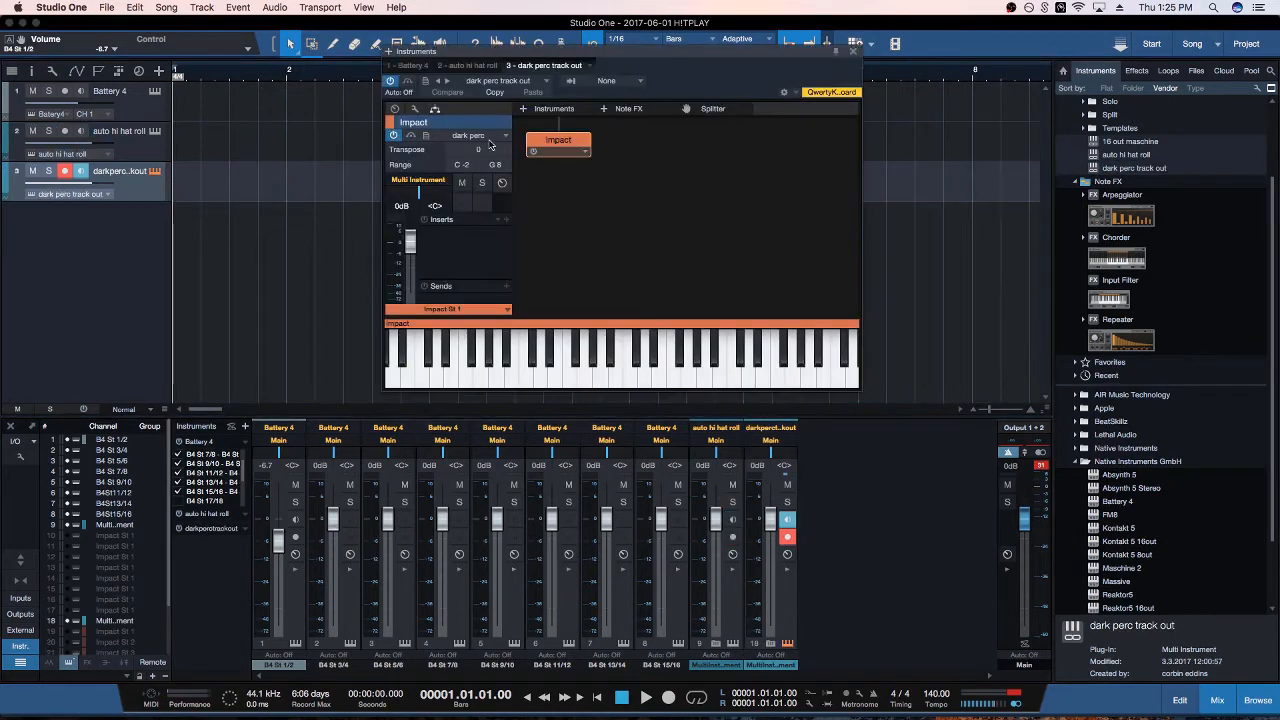
click(853, 52)
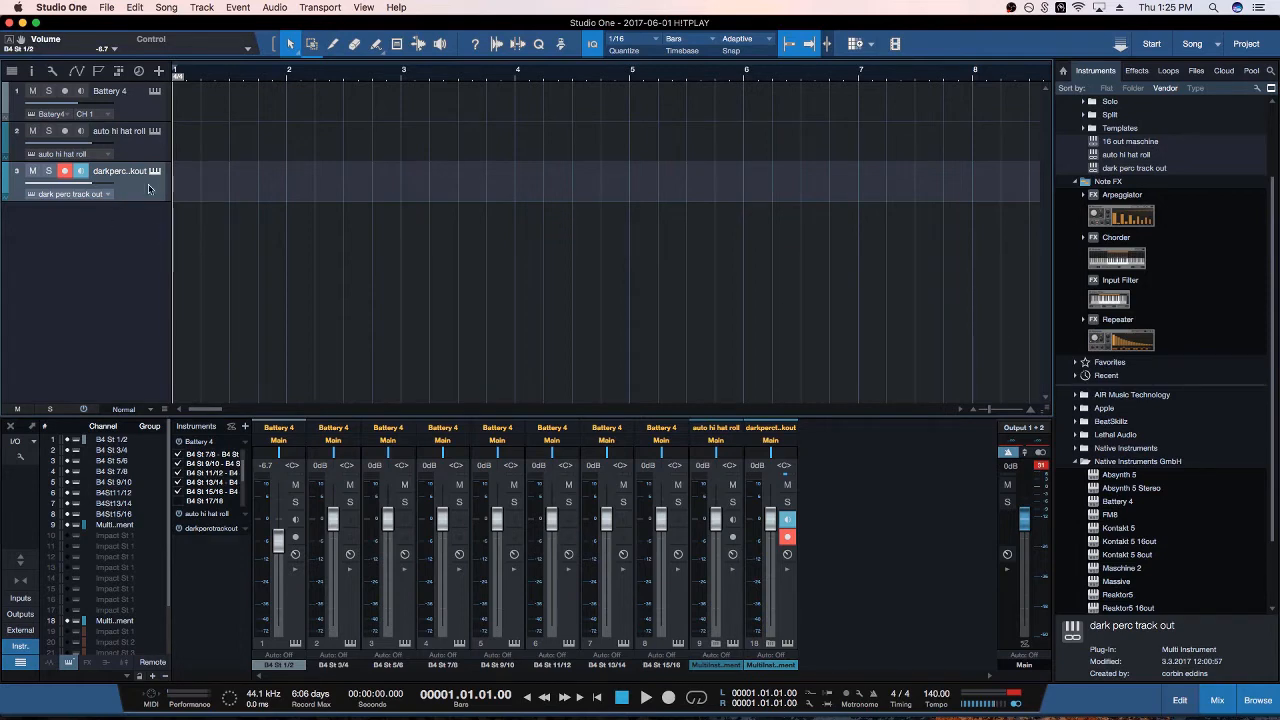
click(772, 644)
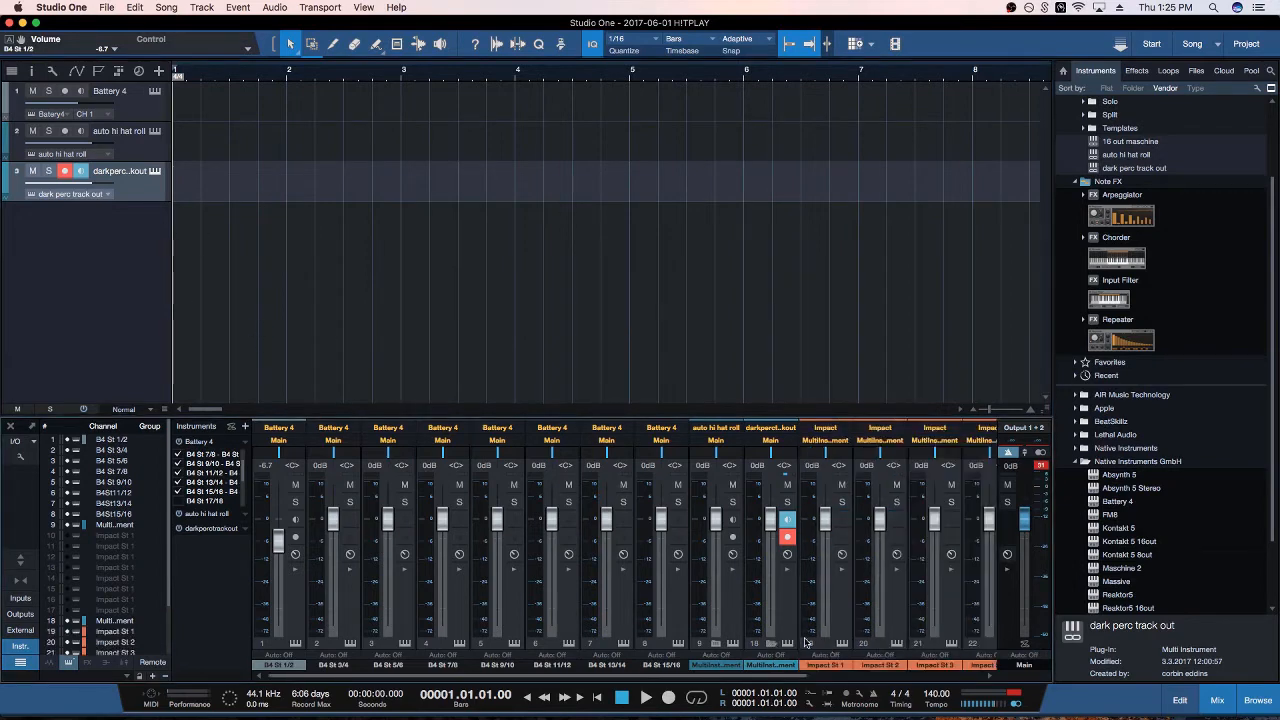
click(774, 644)
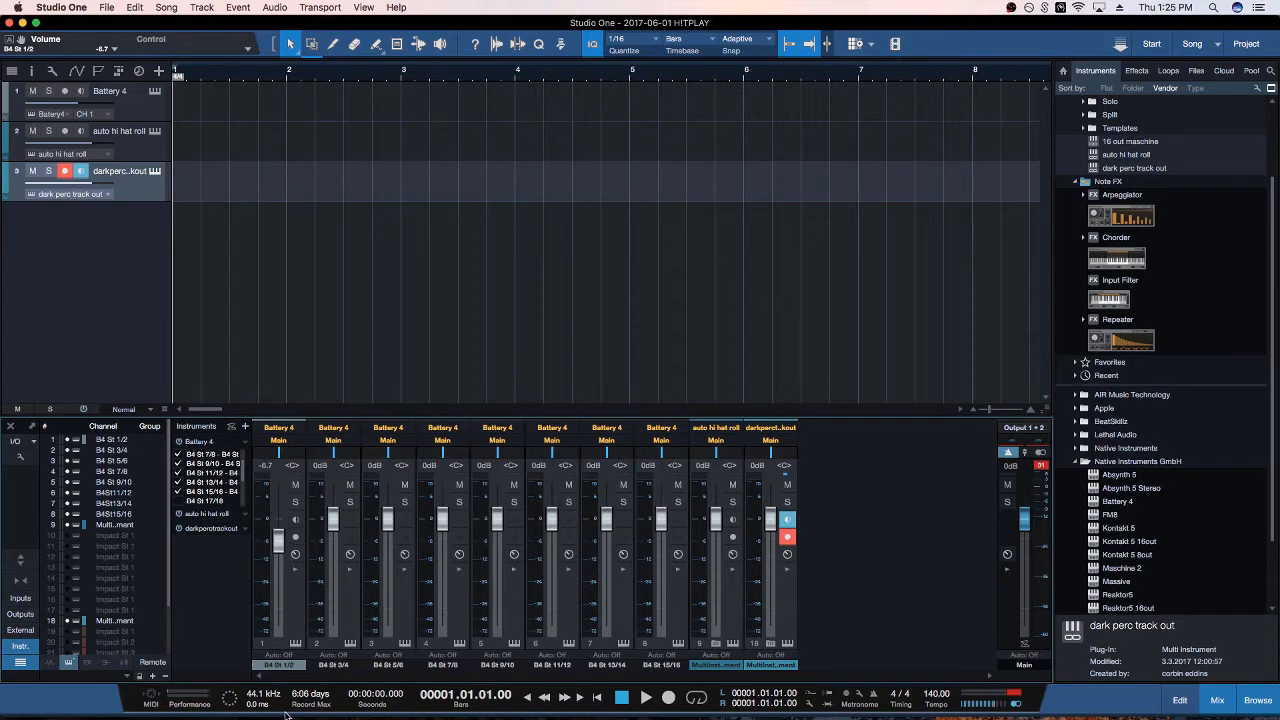
Add two stereo audio tracks named drum samp with a red track colour
click(158, 71)
click(677, 335)
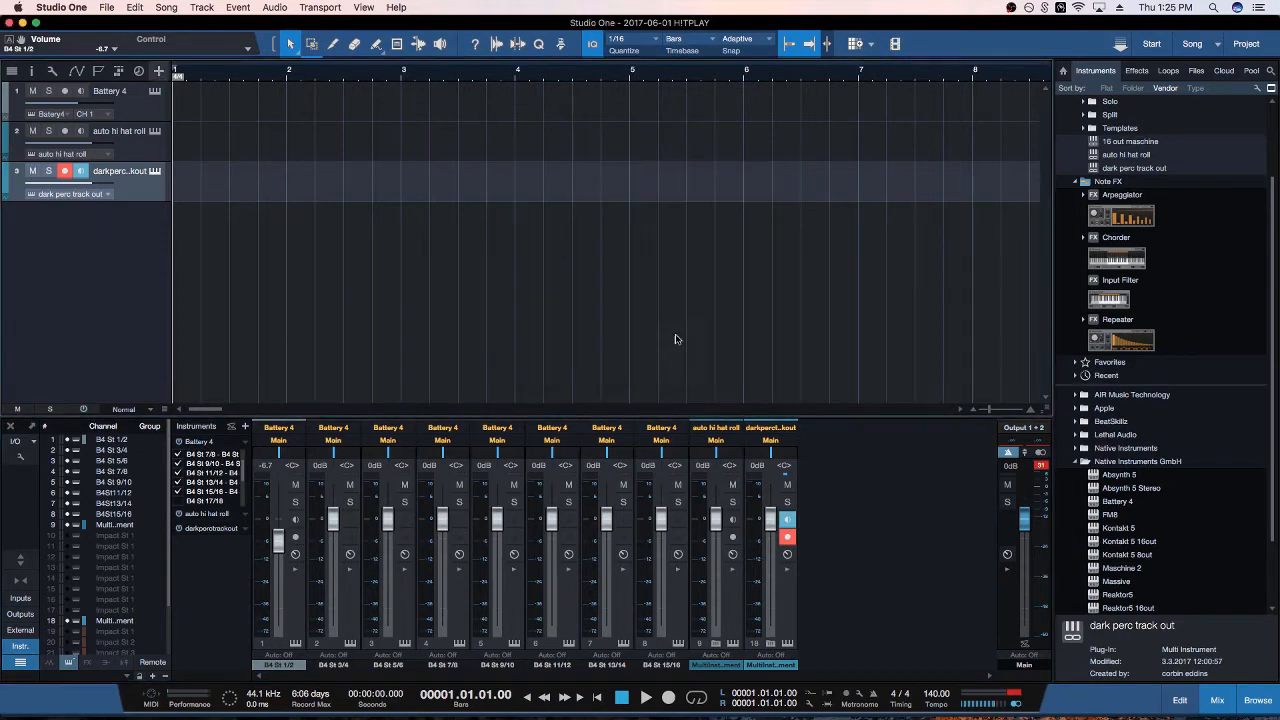
click(158, 72)
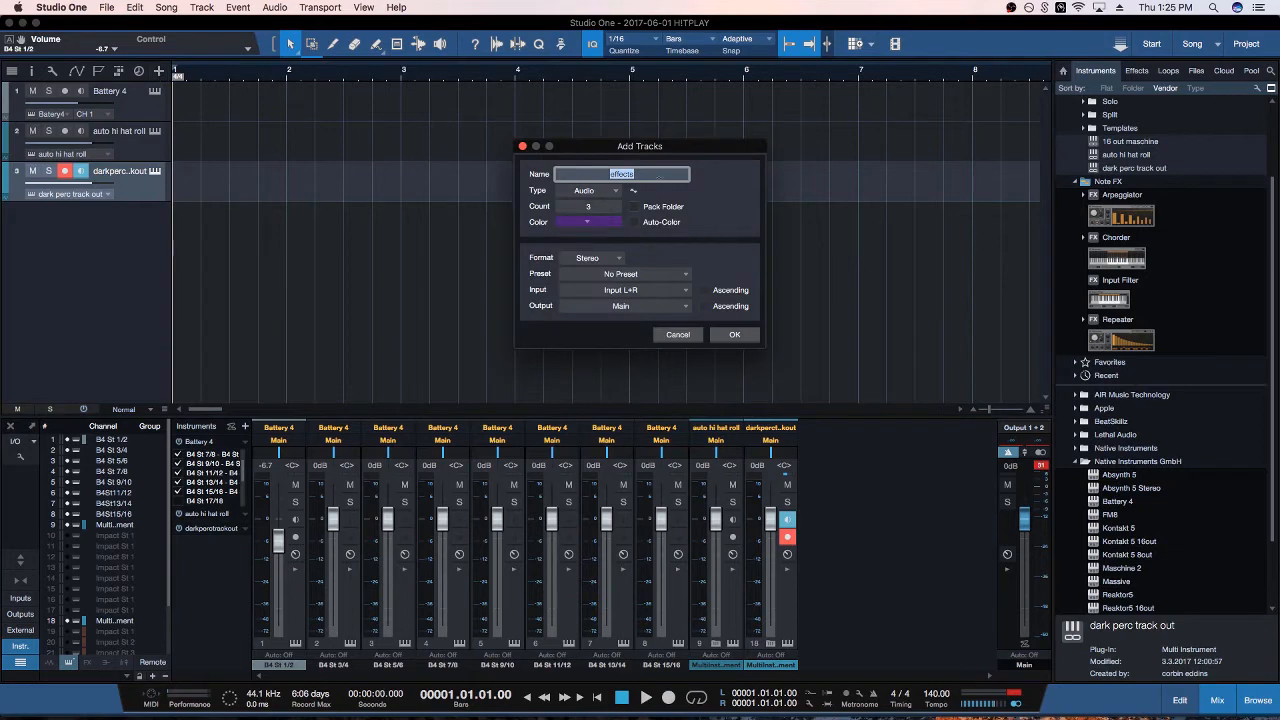
key(BackSpace)
text(drum samp)
click(602, 207)
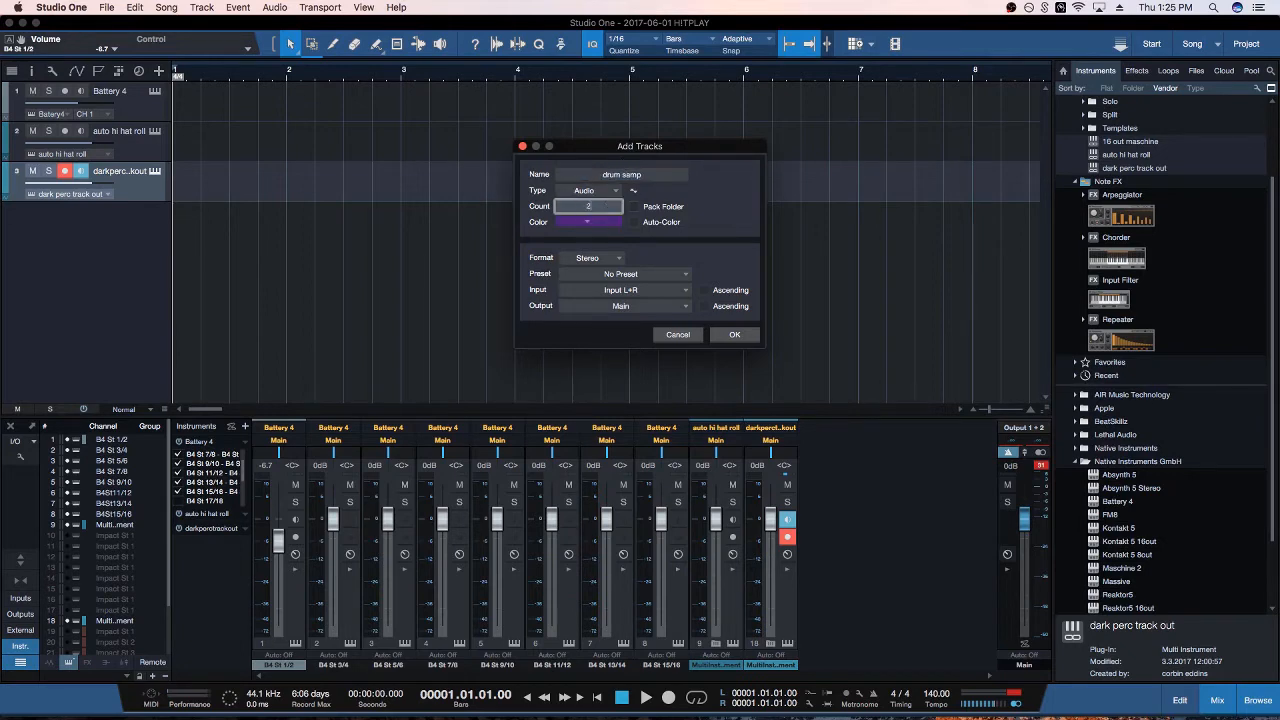
click(595, 225)
click(650, 327)
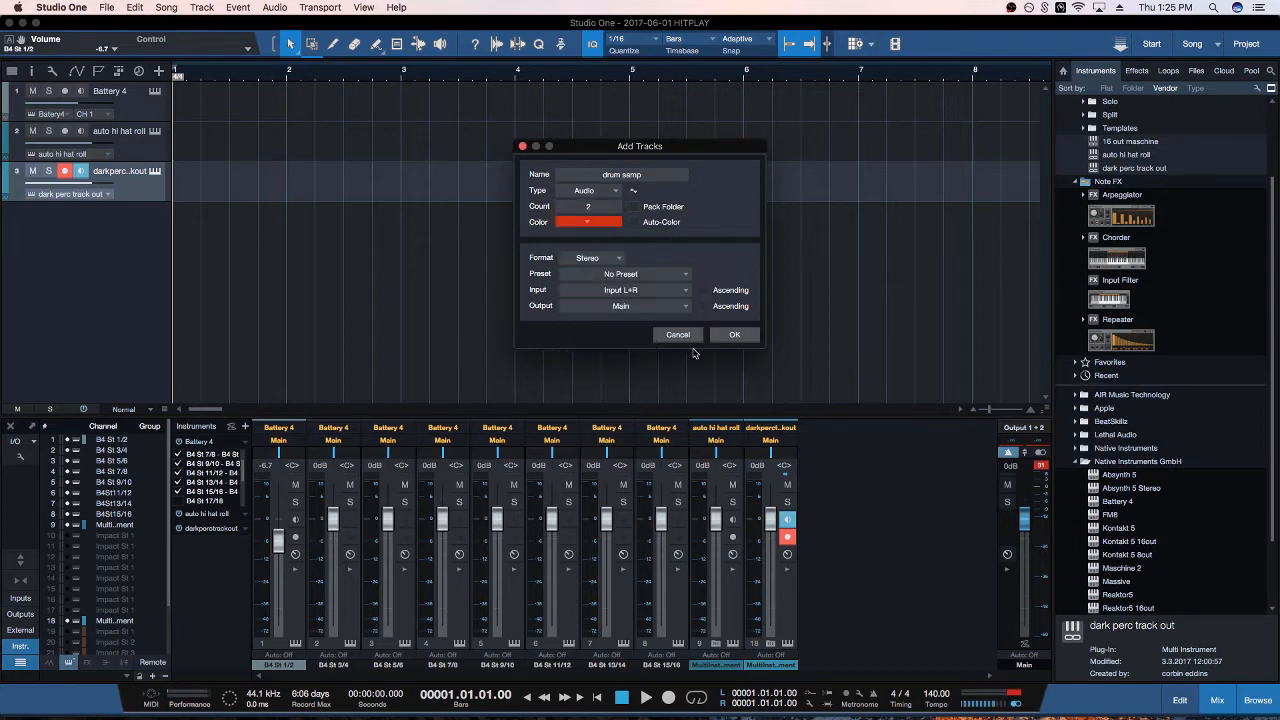
click(740, 335)
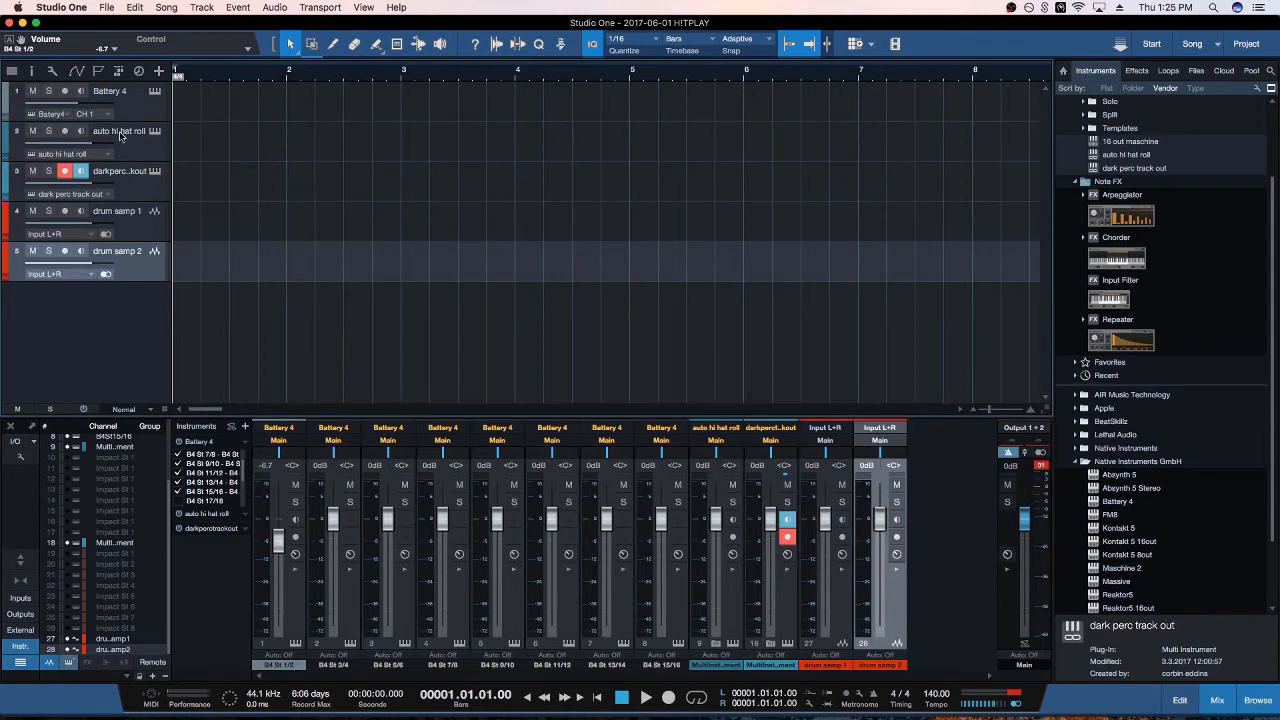
Rename the dark perc track out track as perc and the Battery 4 track as kick
double_click(127, 173)
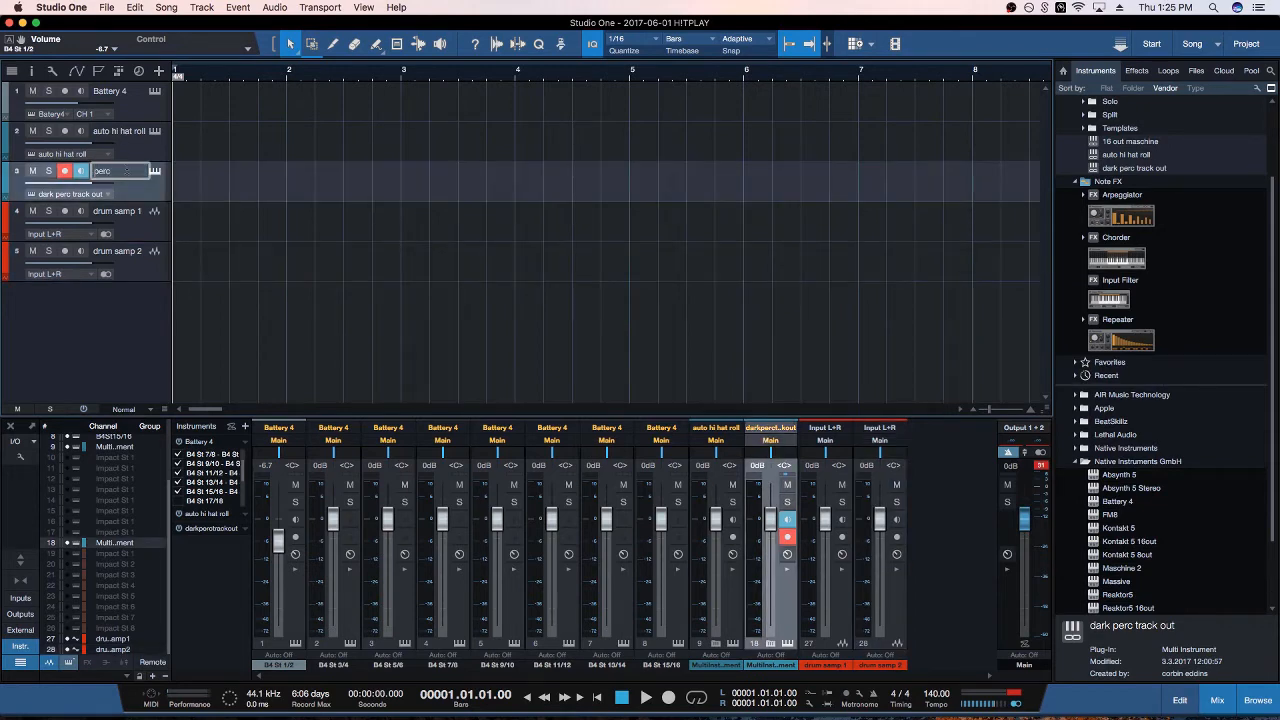
text(perc)
key(Return)
double_click(112, 91)
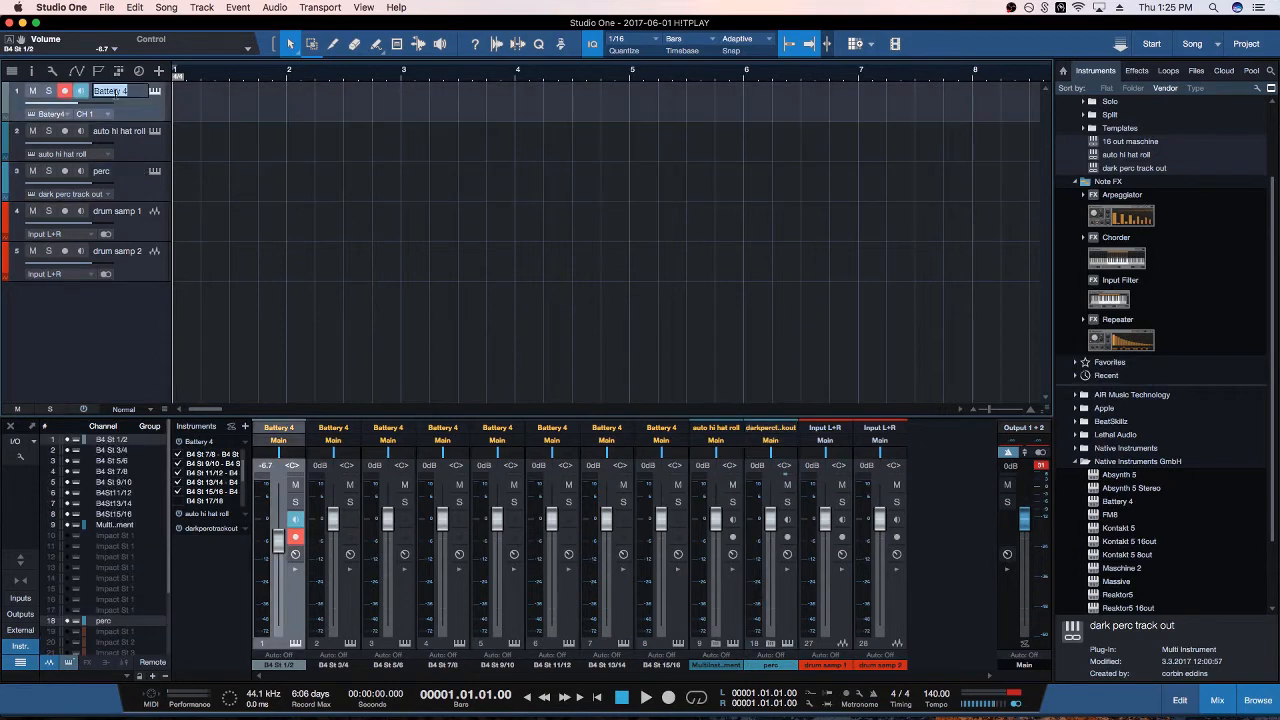
key(BackSpace)
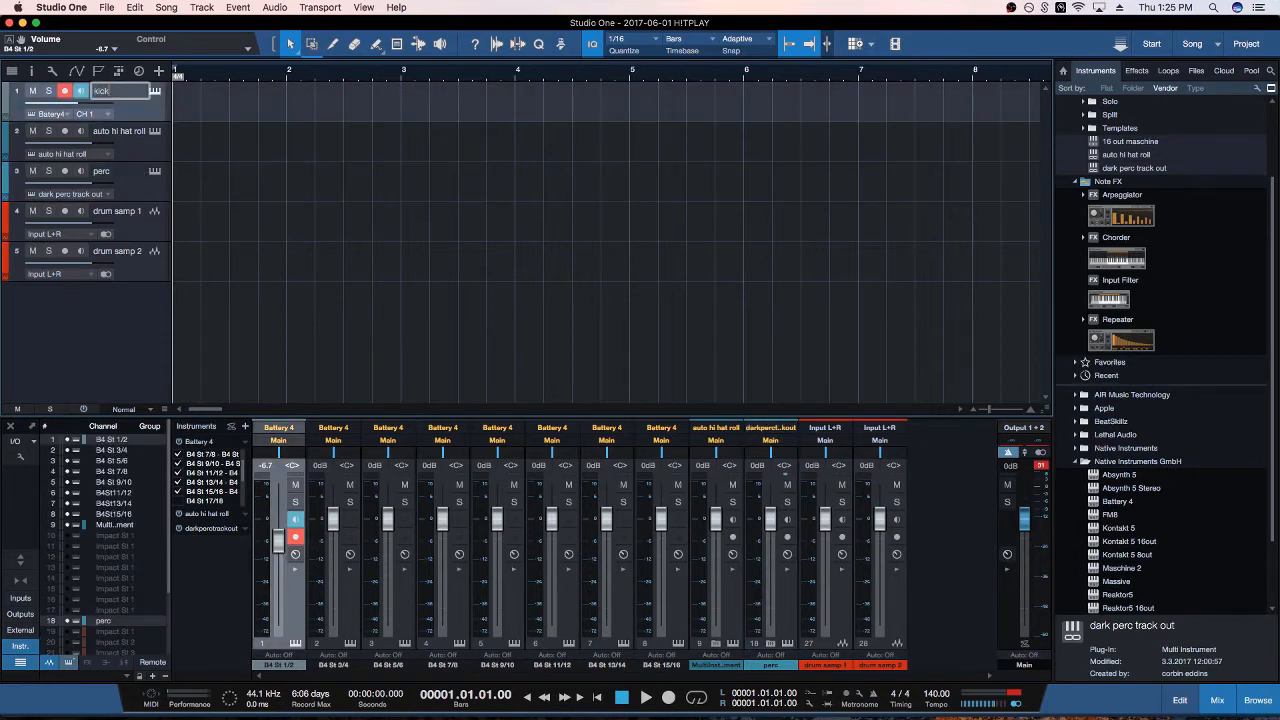
key(Return)
click(6, 185)
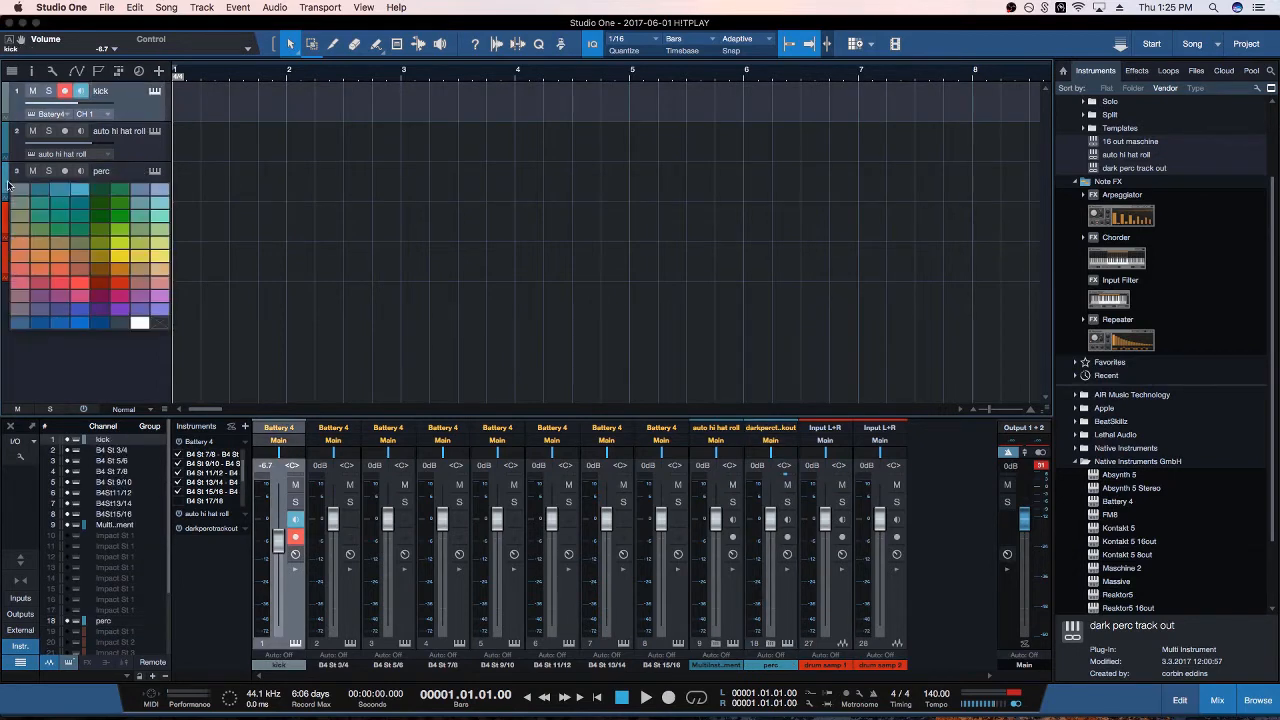
click(296, 668)
click(296, 668)
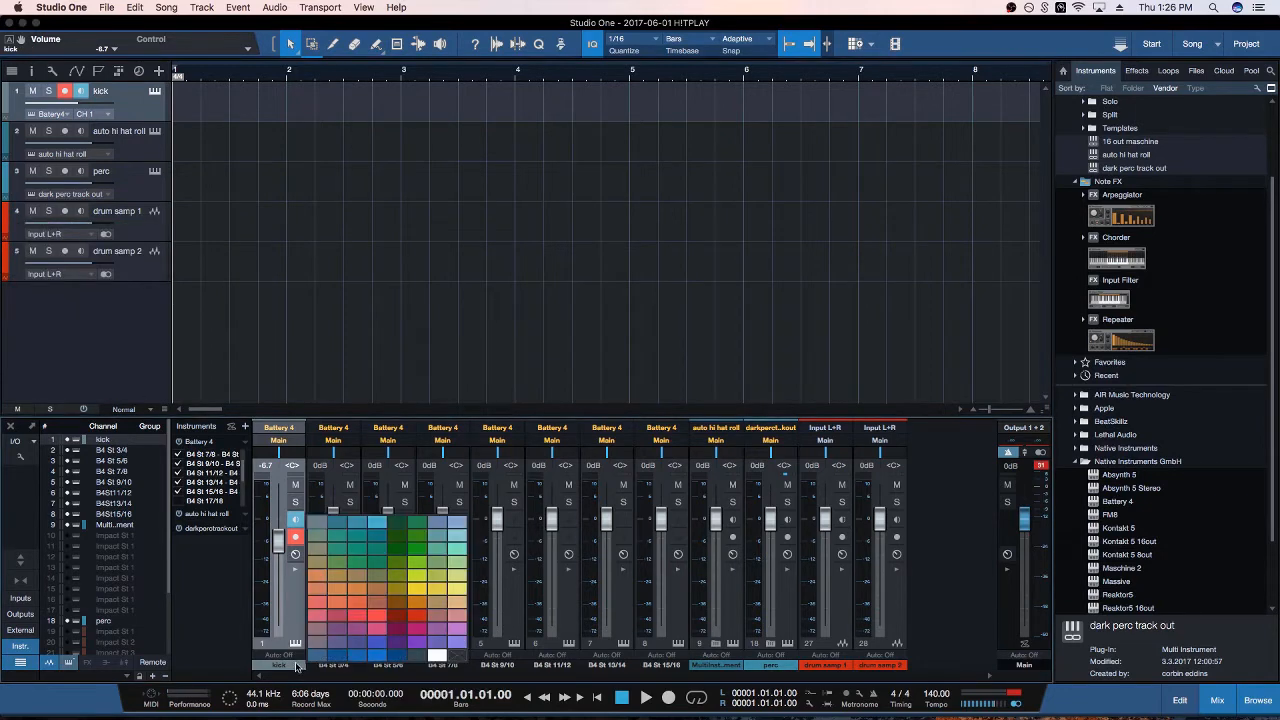
click(286, 666)
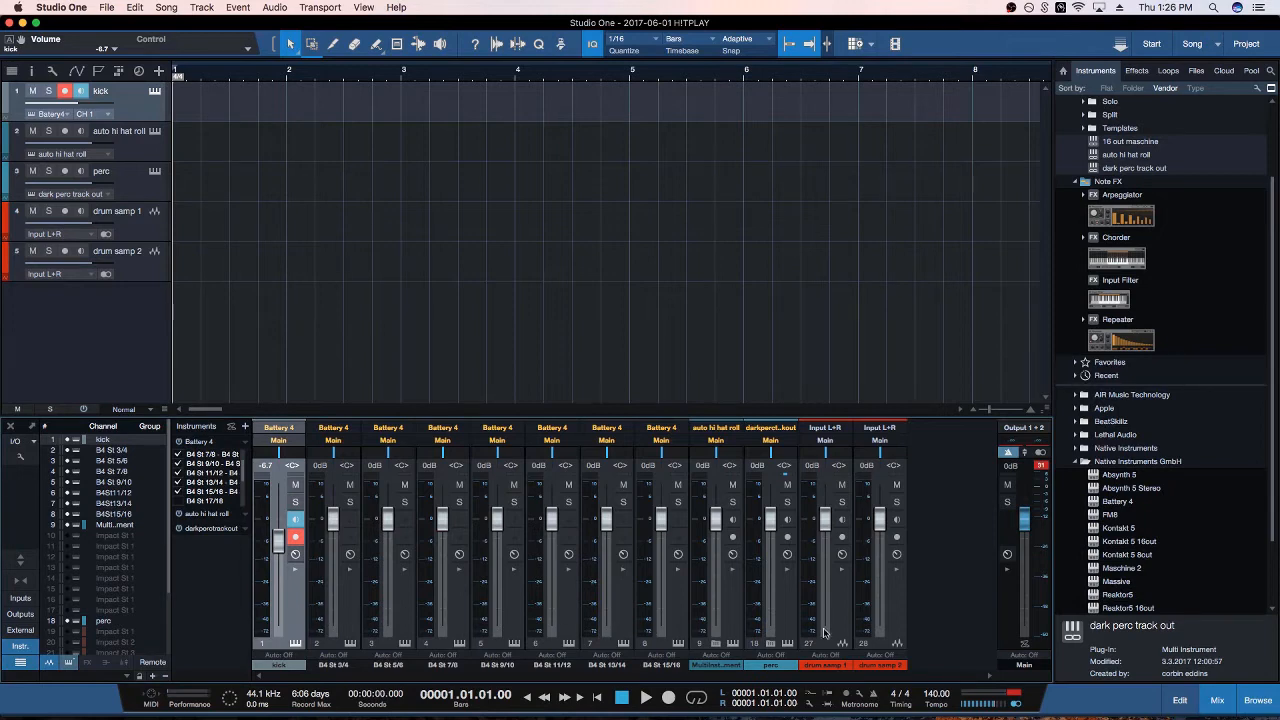
Select every channel from kick through drum samp 2 and colour them all red
shift+click(892, 612)
shift+click(669, 613)
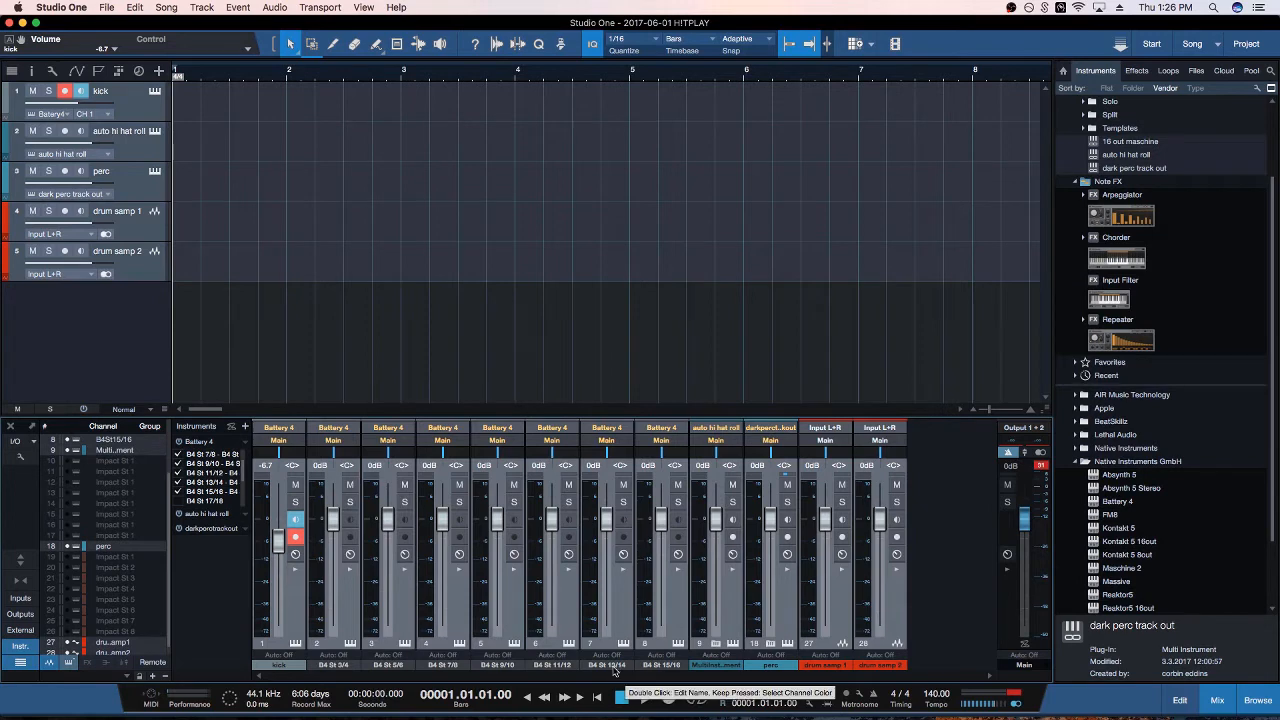
drag(614, 670, 733, 645)
click(745, 626)
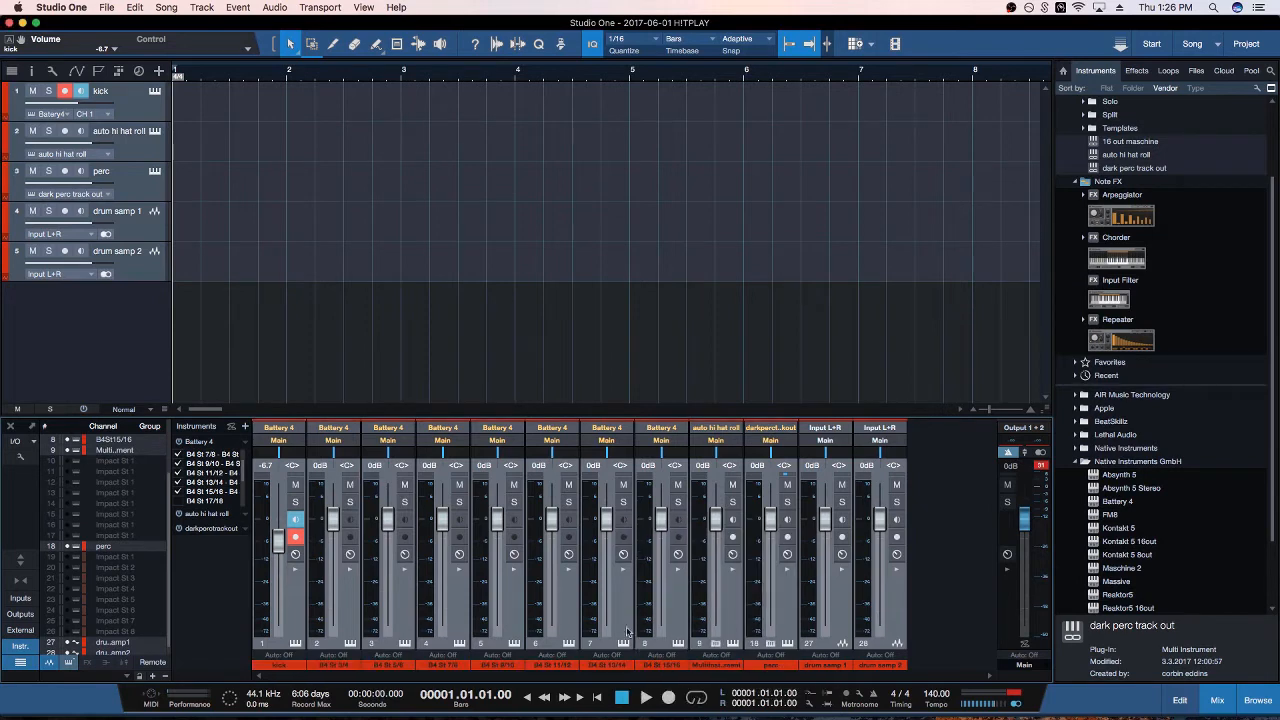
Rename Battery mixer channels 2, 3 and 4 as snare, b snare and rim
double_click(331, 665)
key(BackSpace)
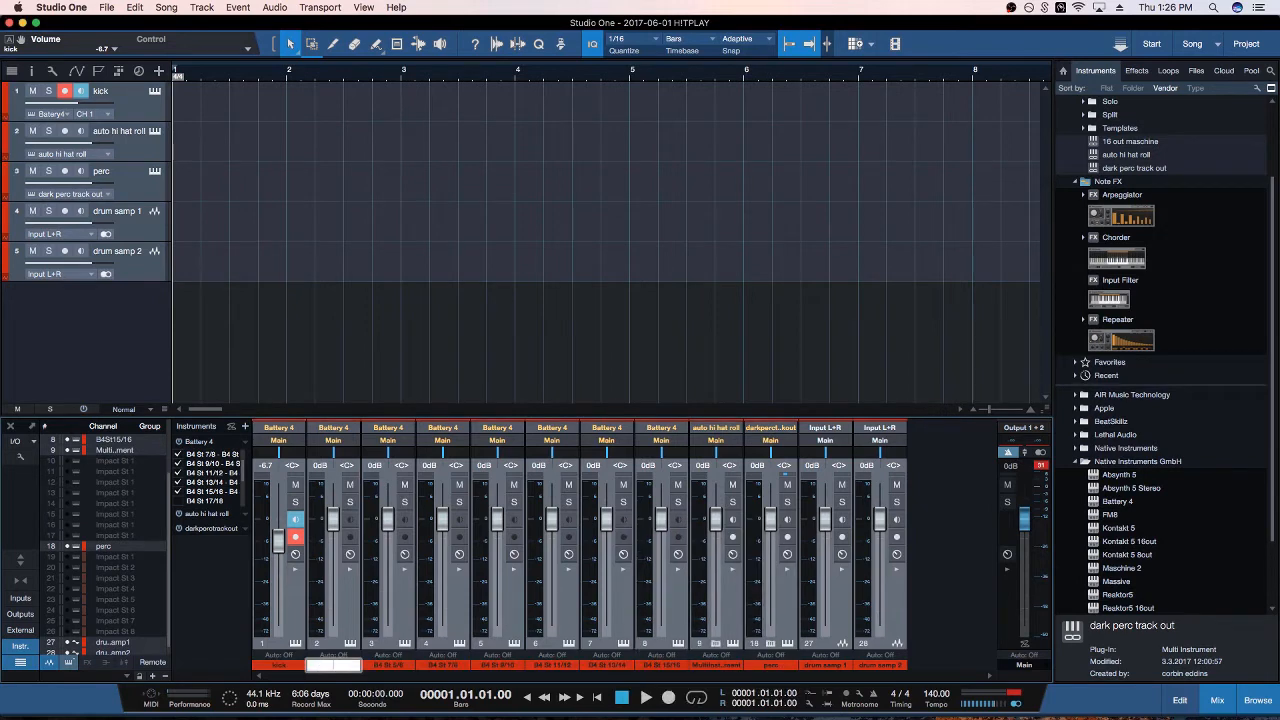
key(Return)
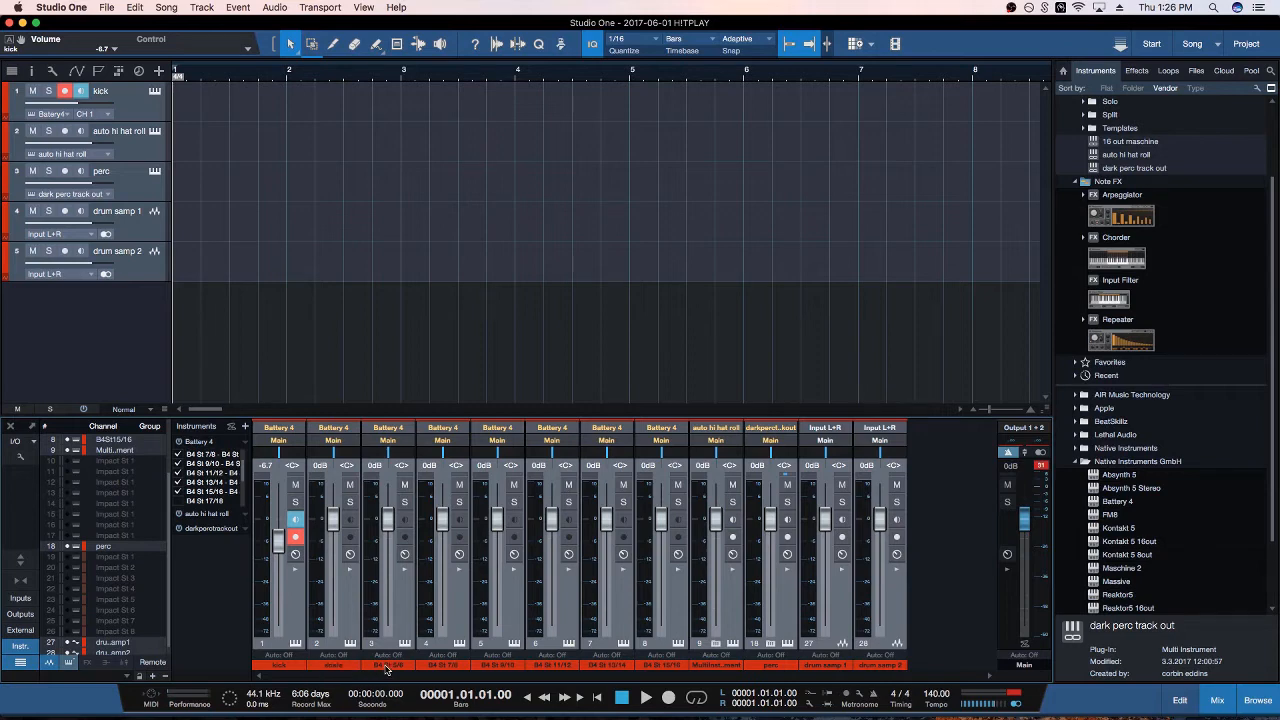
double_click(387, 666)
key(BackSpace)
double_click(431, 667)
key(BackSpace)
text(r)
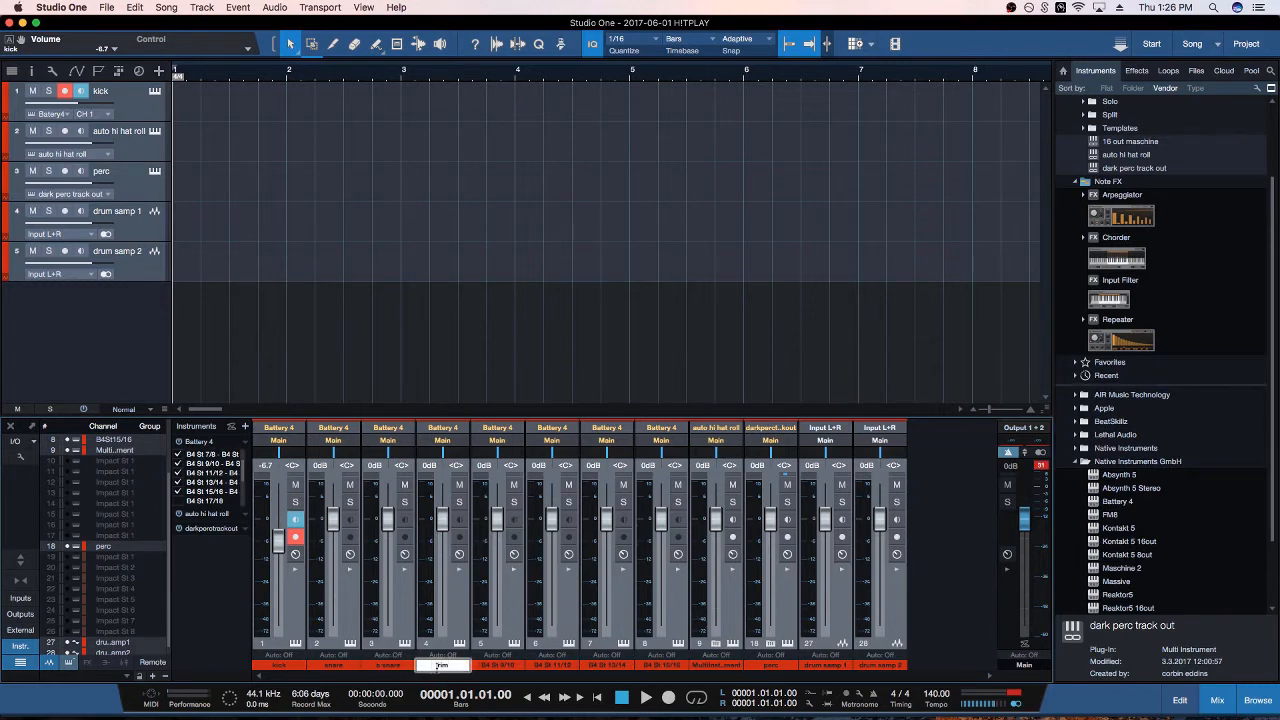
text(im)
key(Return)
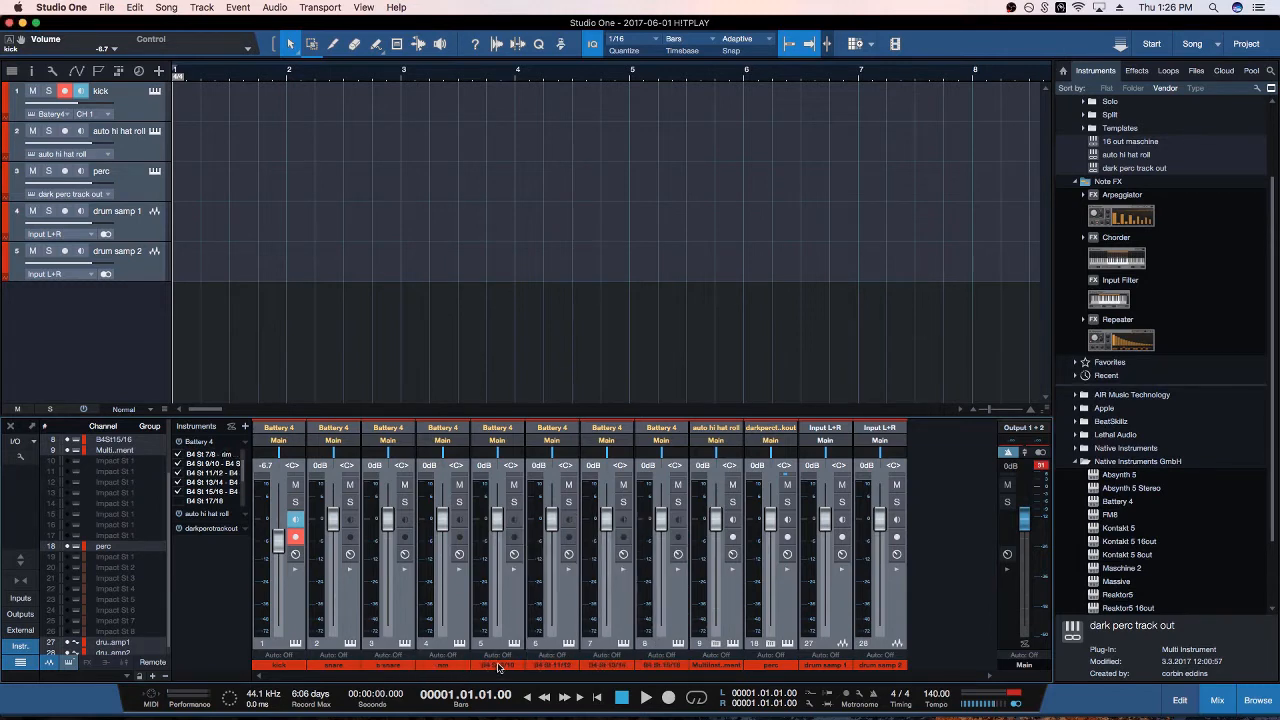
Rename Battery mixer channels 5 through 8 as crash, clap, op hat and perc 2
double_click(499, 666)
text(d)
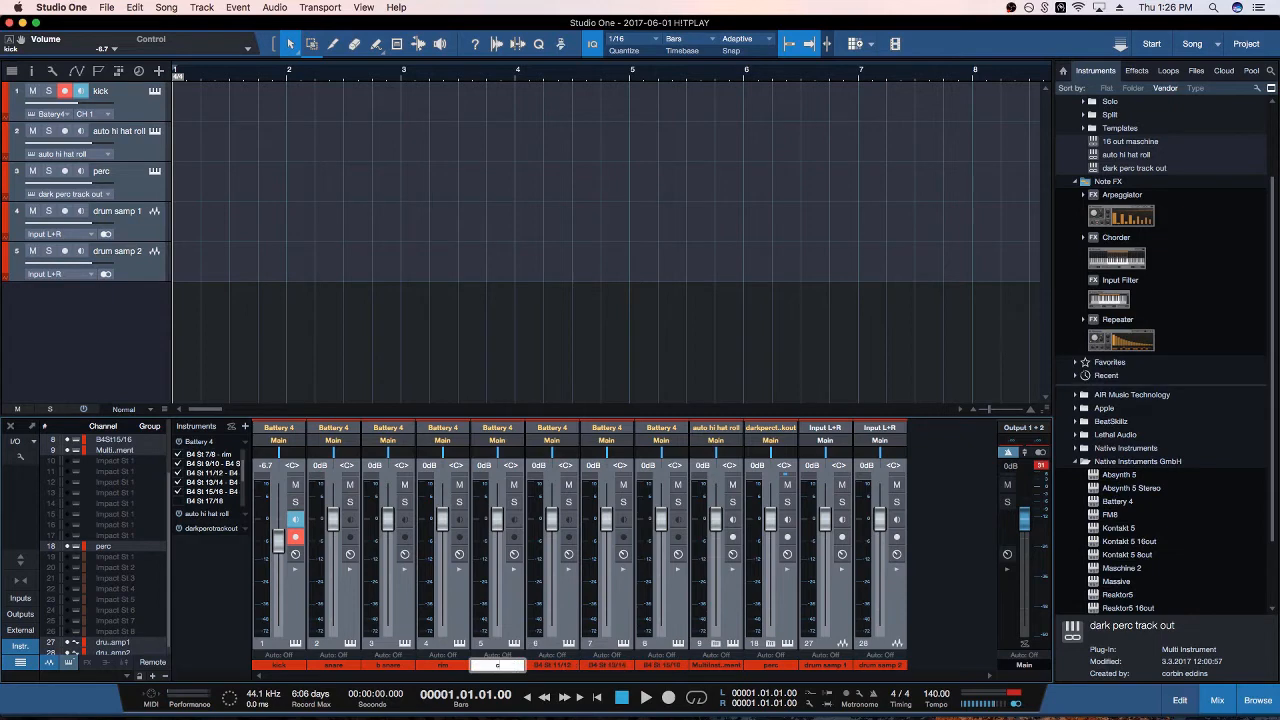
key(Return)
double_click(543, 666)
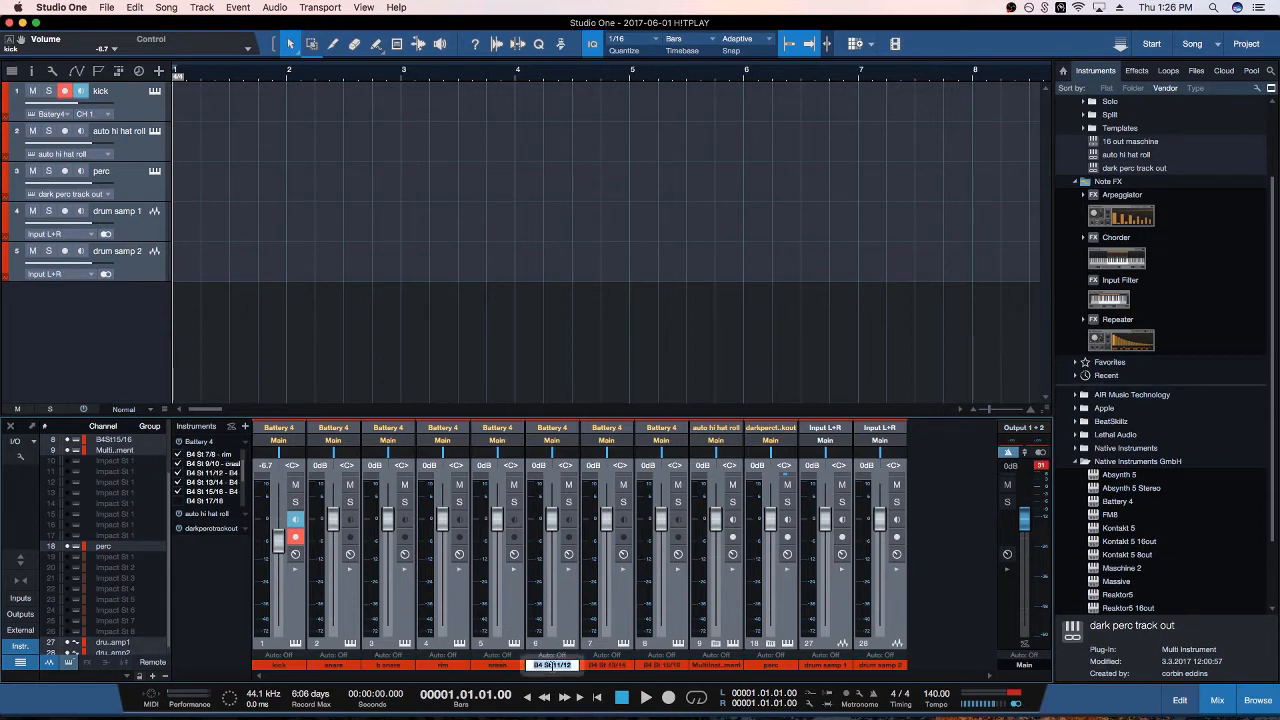
text(clap)
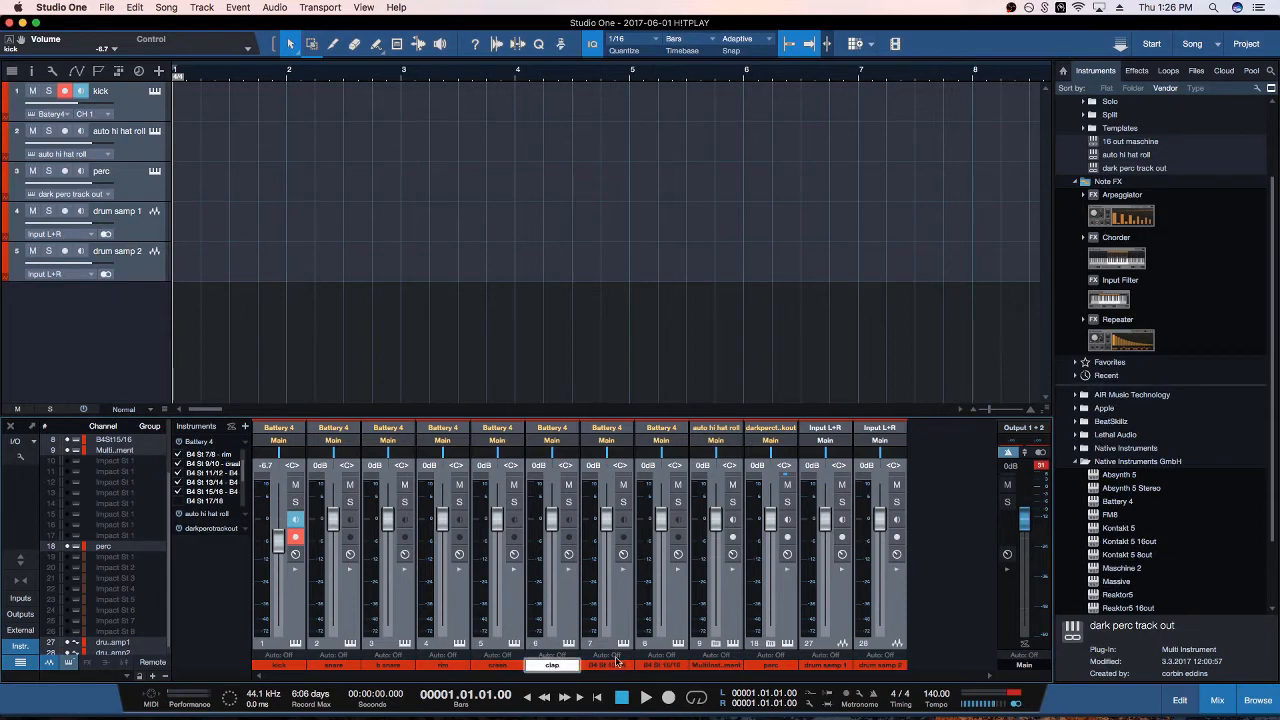
key(Return)
double_click(607, 665)
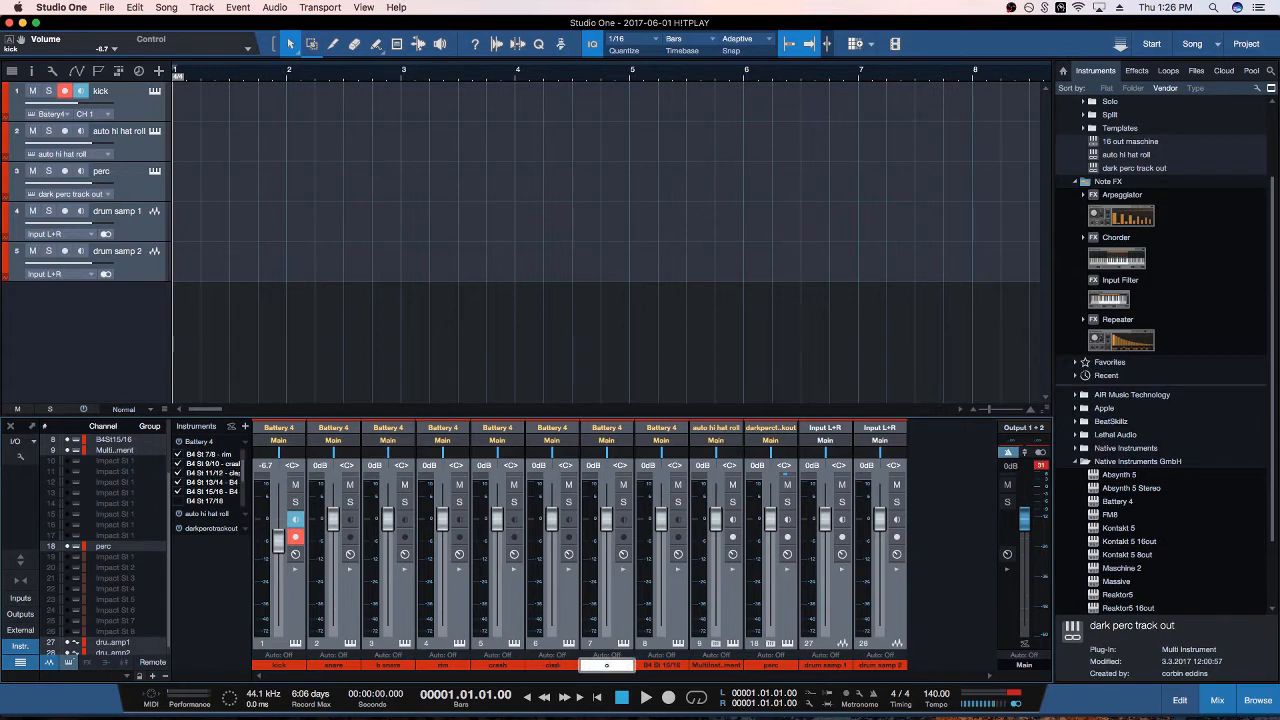
key(Return)
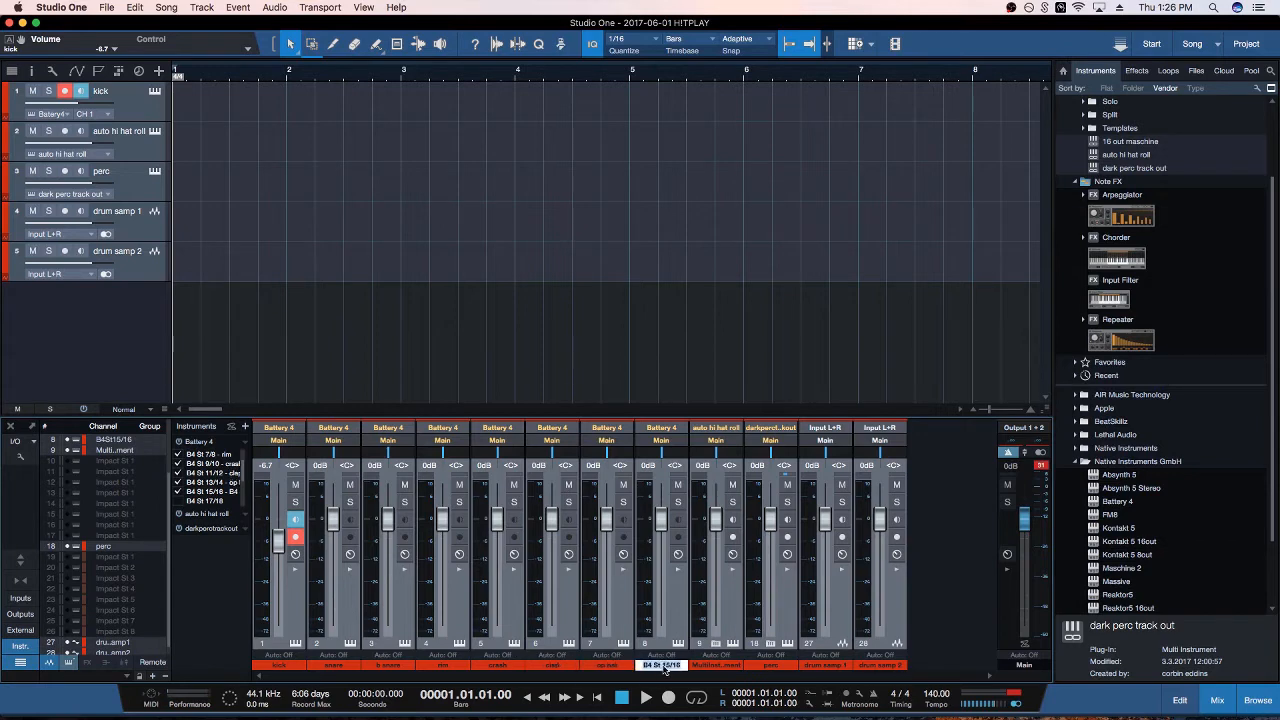
double_click(661, 665)
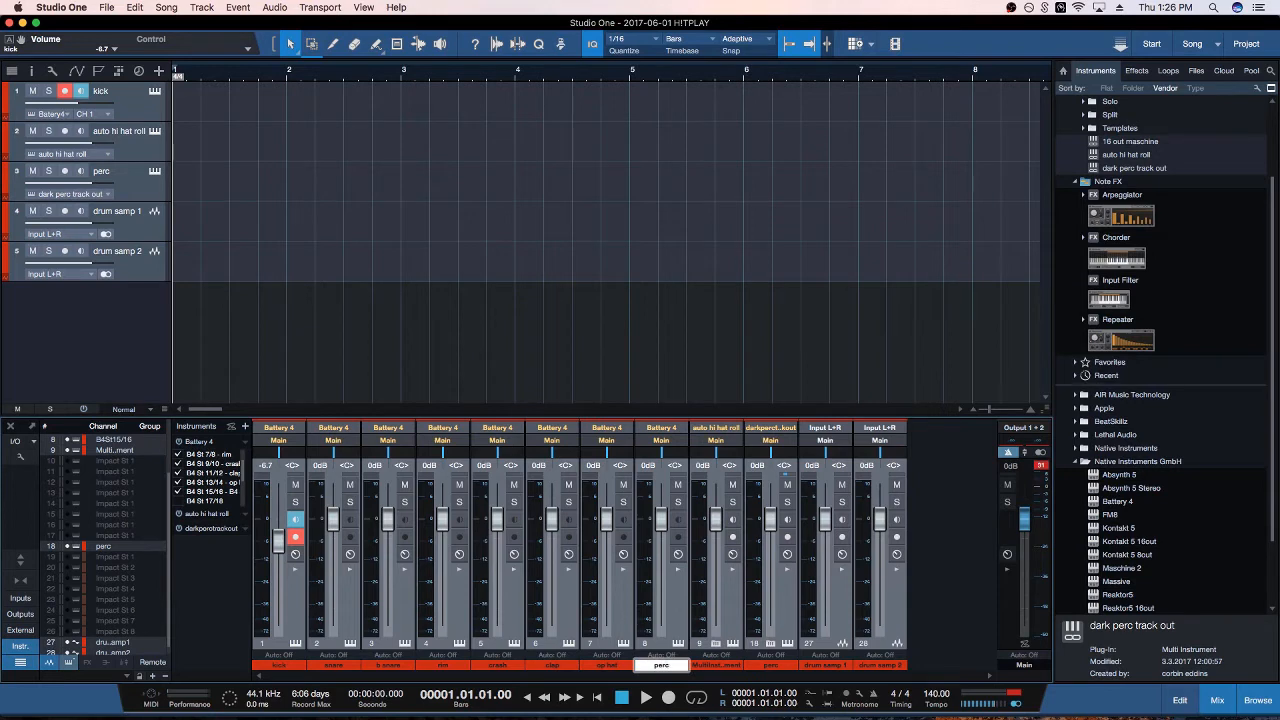
key(Return)
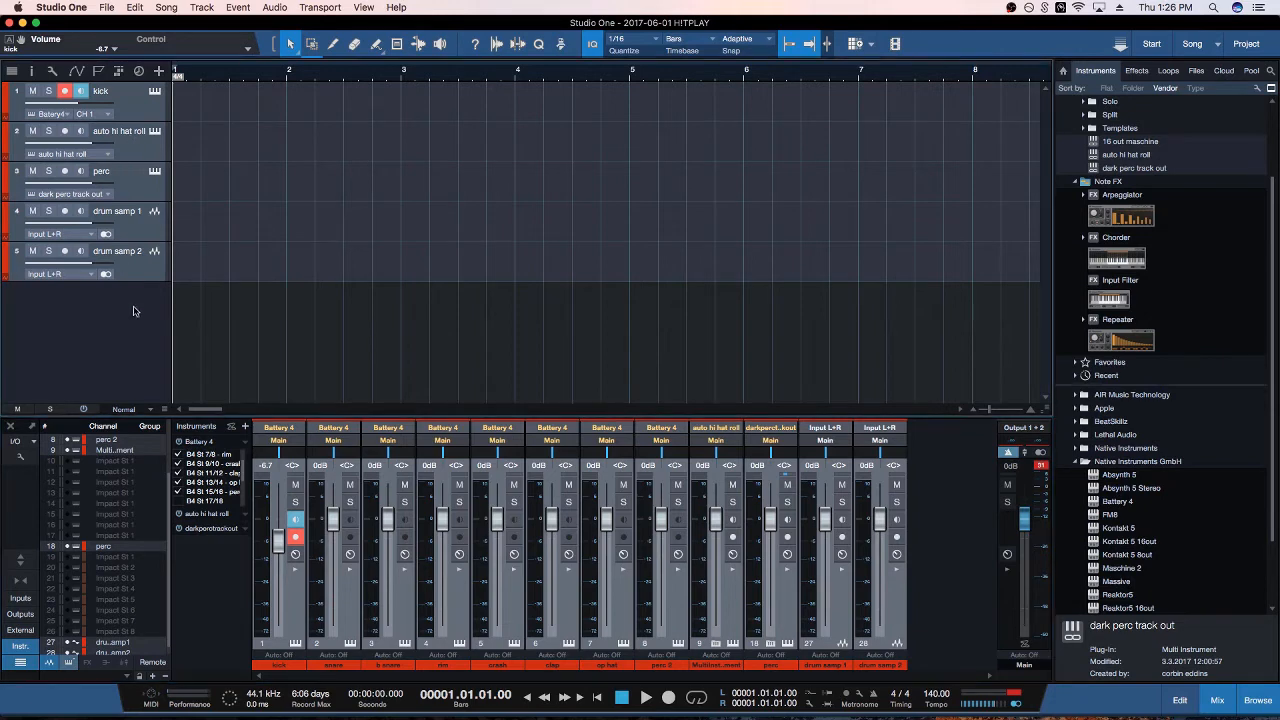
Add a bus for all channels from kick through drum samp 2 and name it drums
click(143, 265)
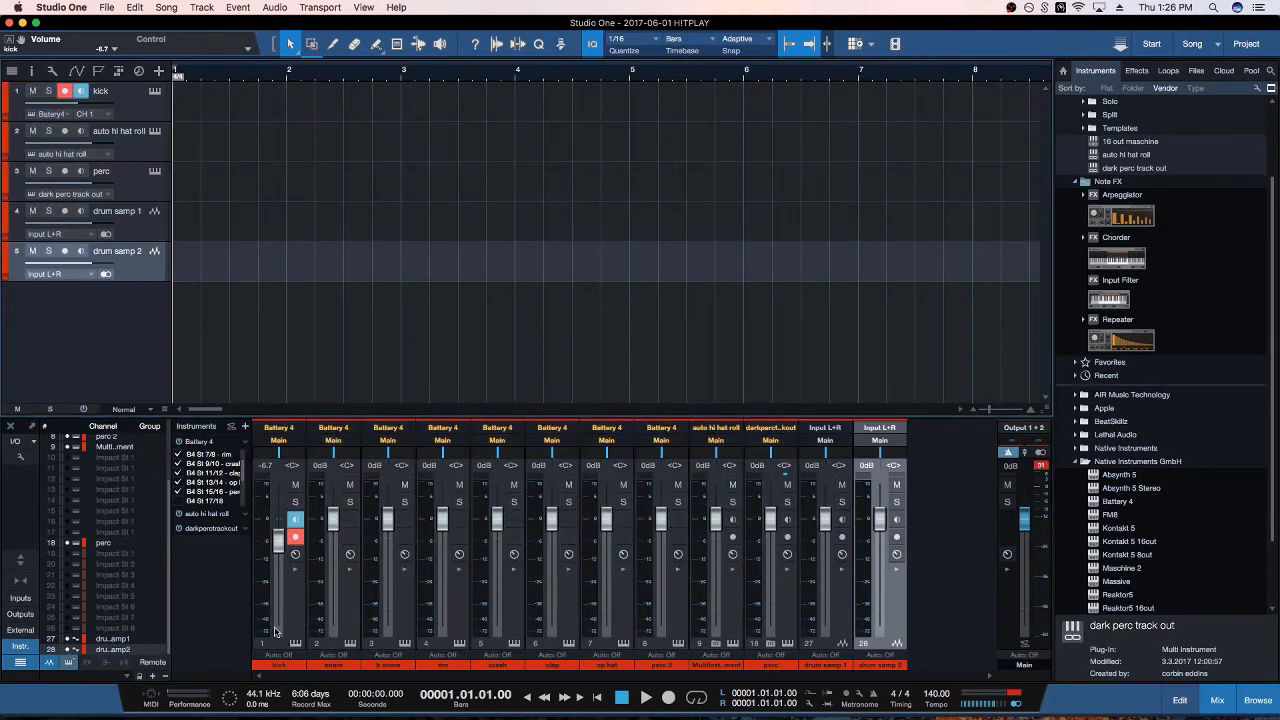
shift+click(287, 620)
right_click(294, 612)
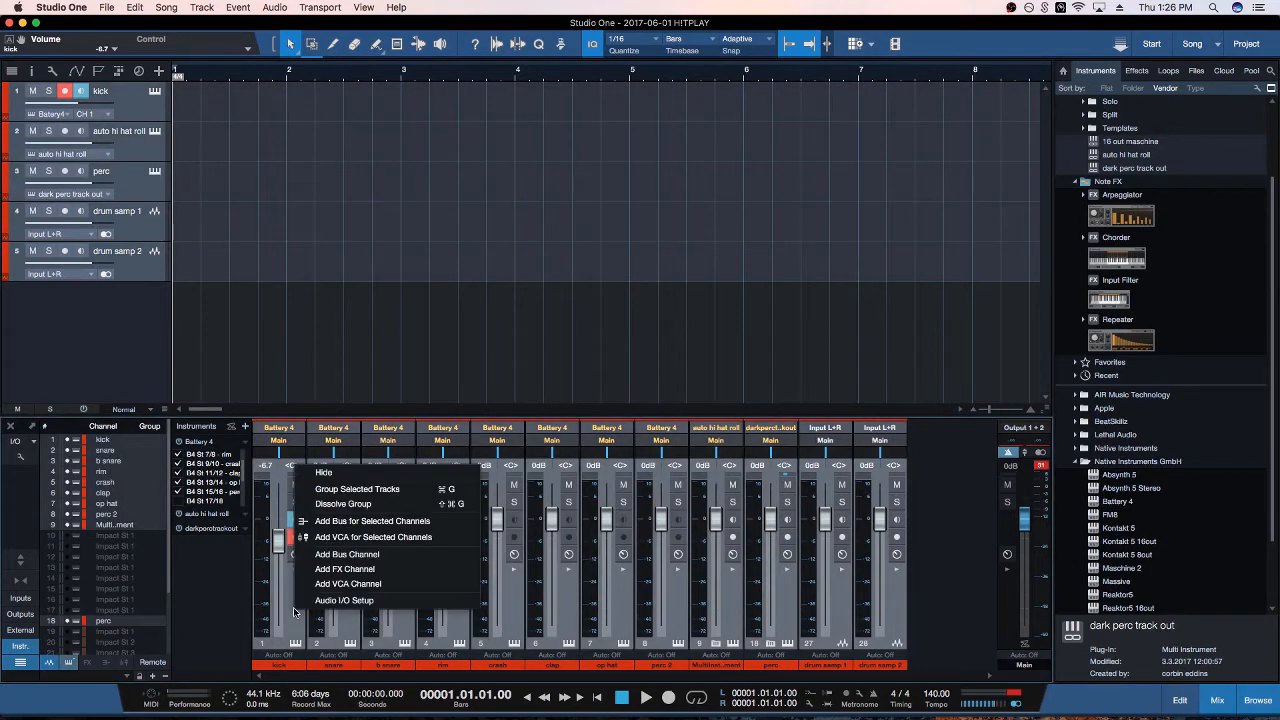
click(391, 522)
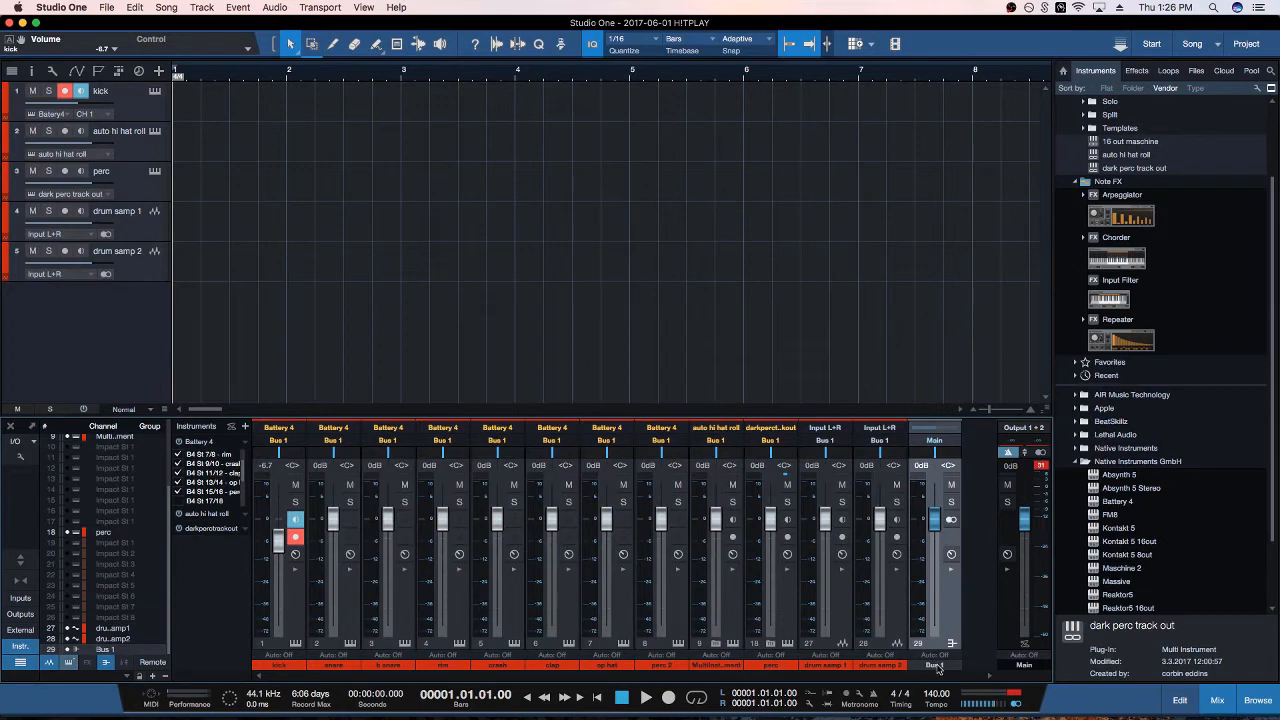
double_click(936, 665)
key(BackSpace)
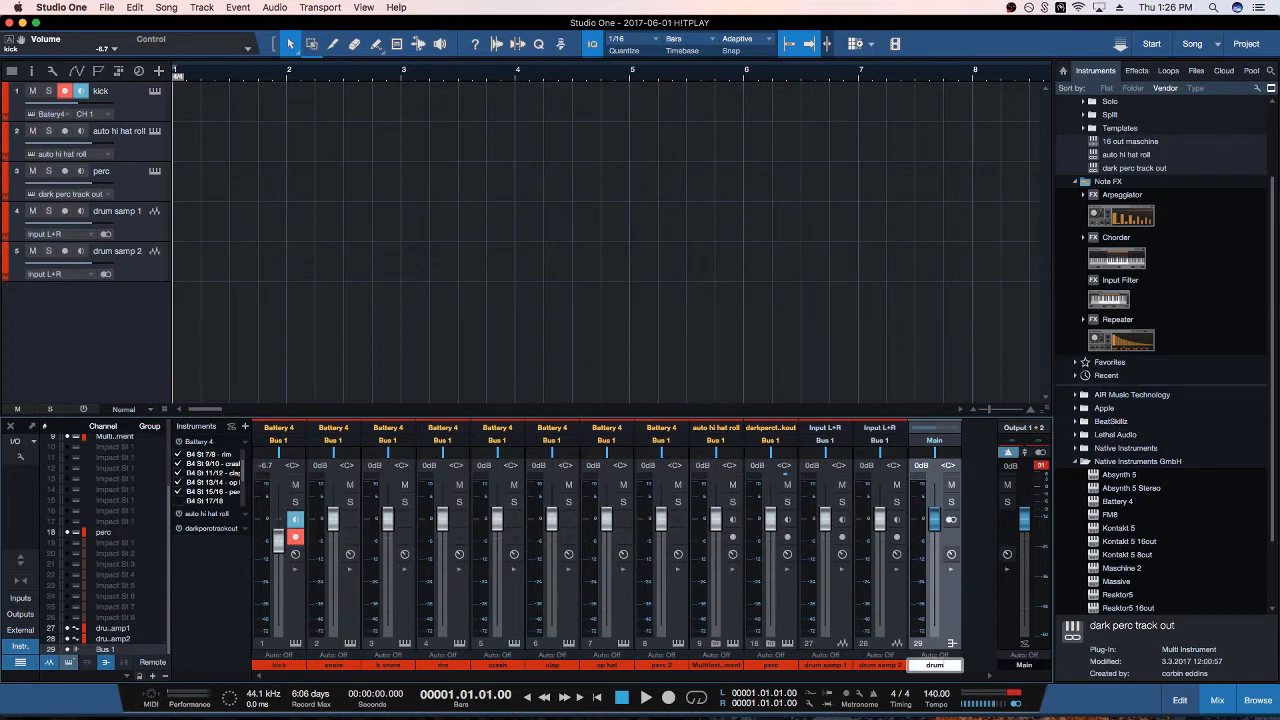
key(Return)
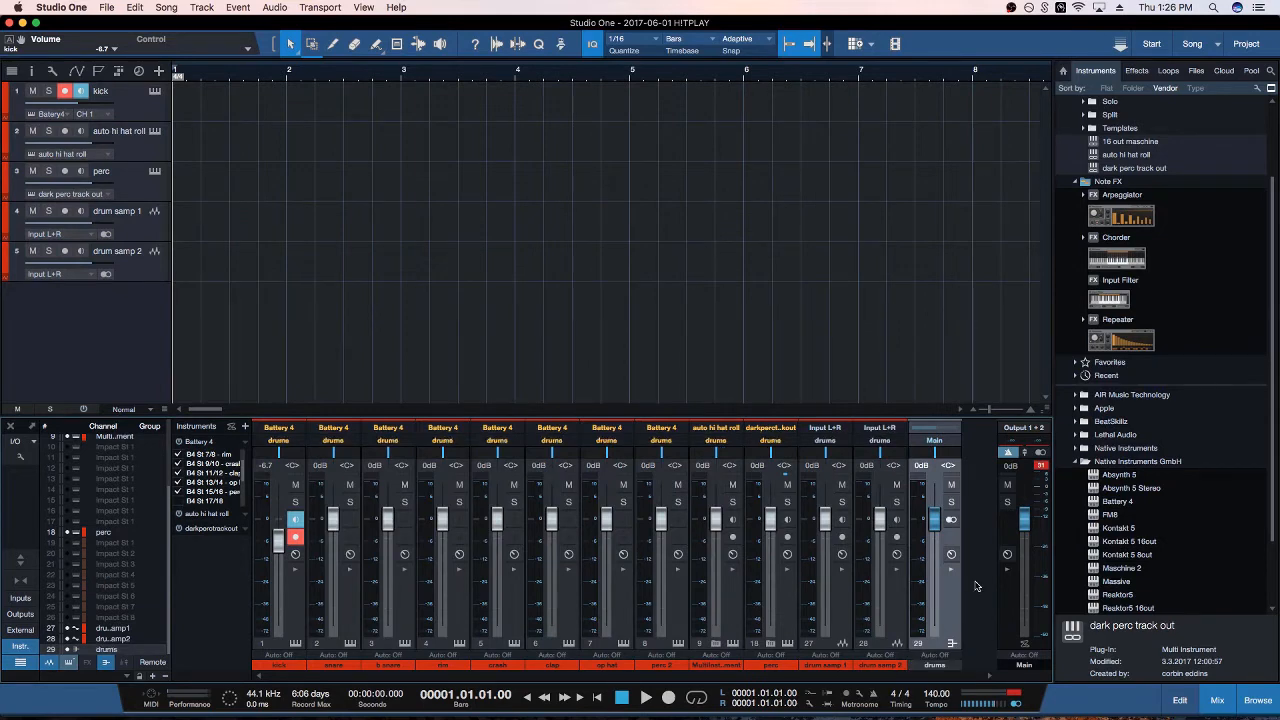
Colour the drums bus channel red to match the drum channels
click(934, 666)
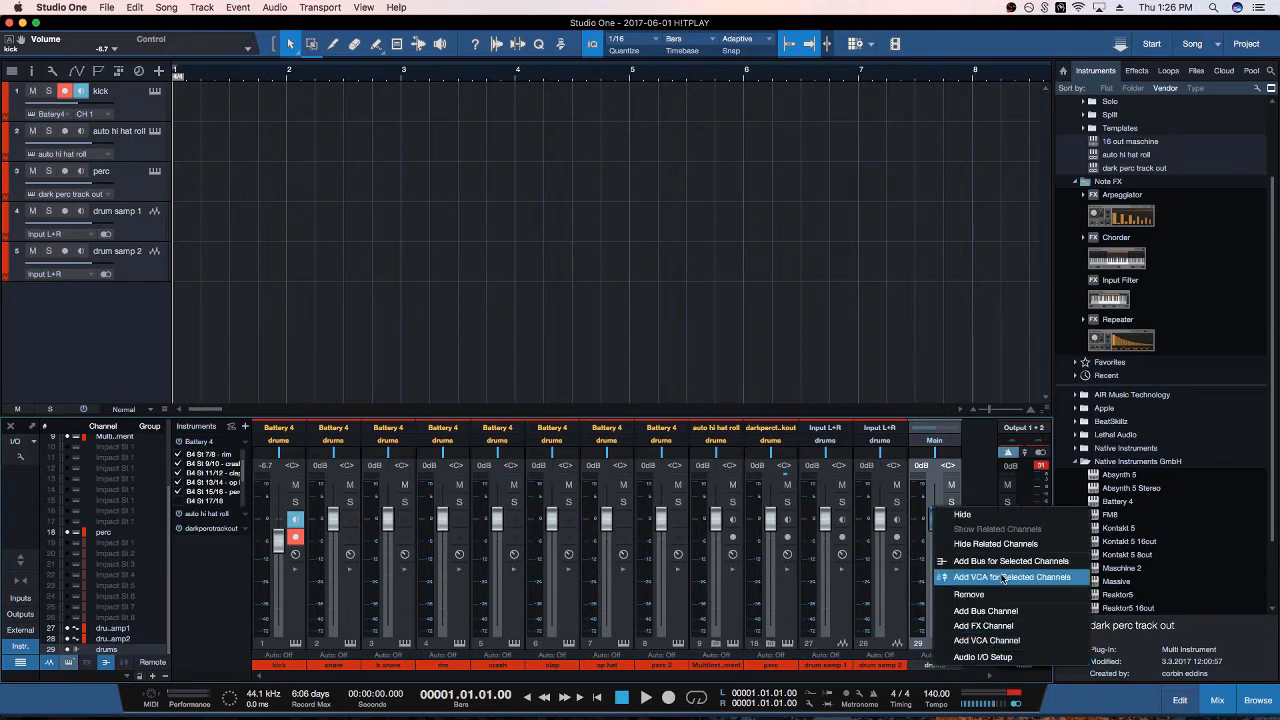
click(912, 670)
double_click(933, 666)
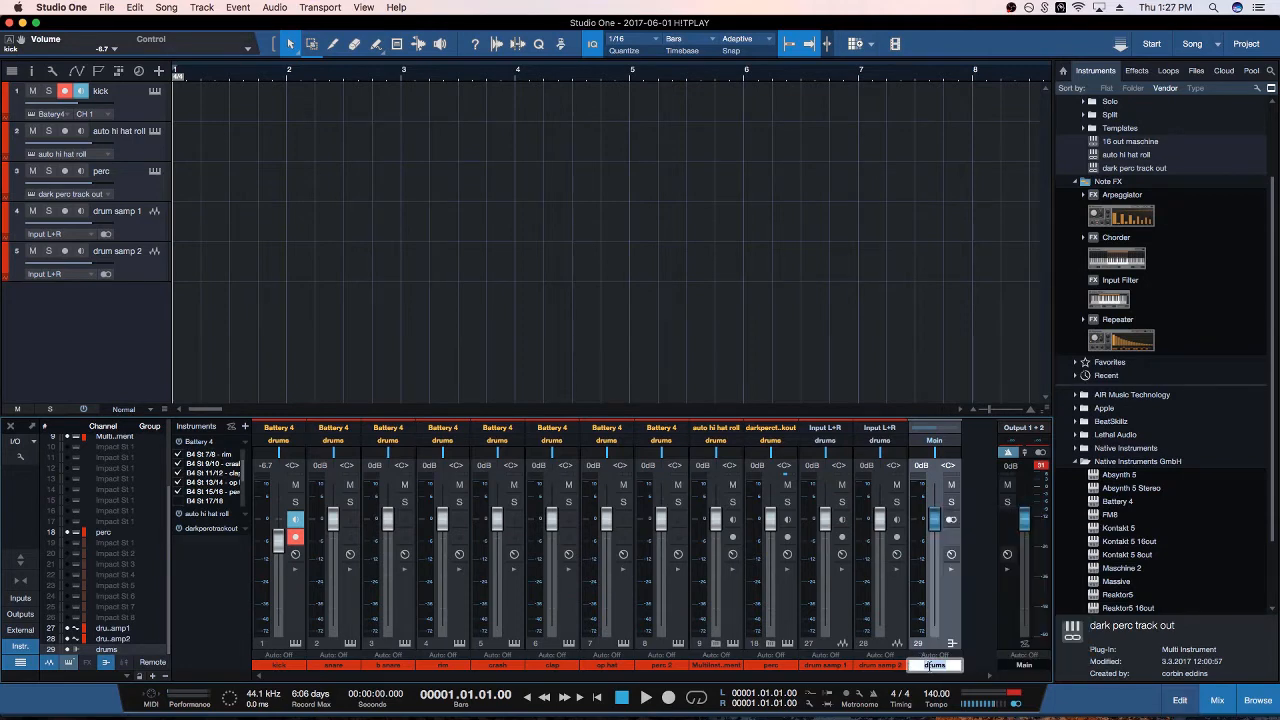
click(991, 637)
click(955, 667)
click(955, 667)
click(955, 667)
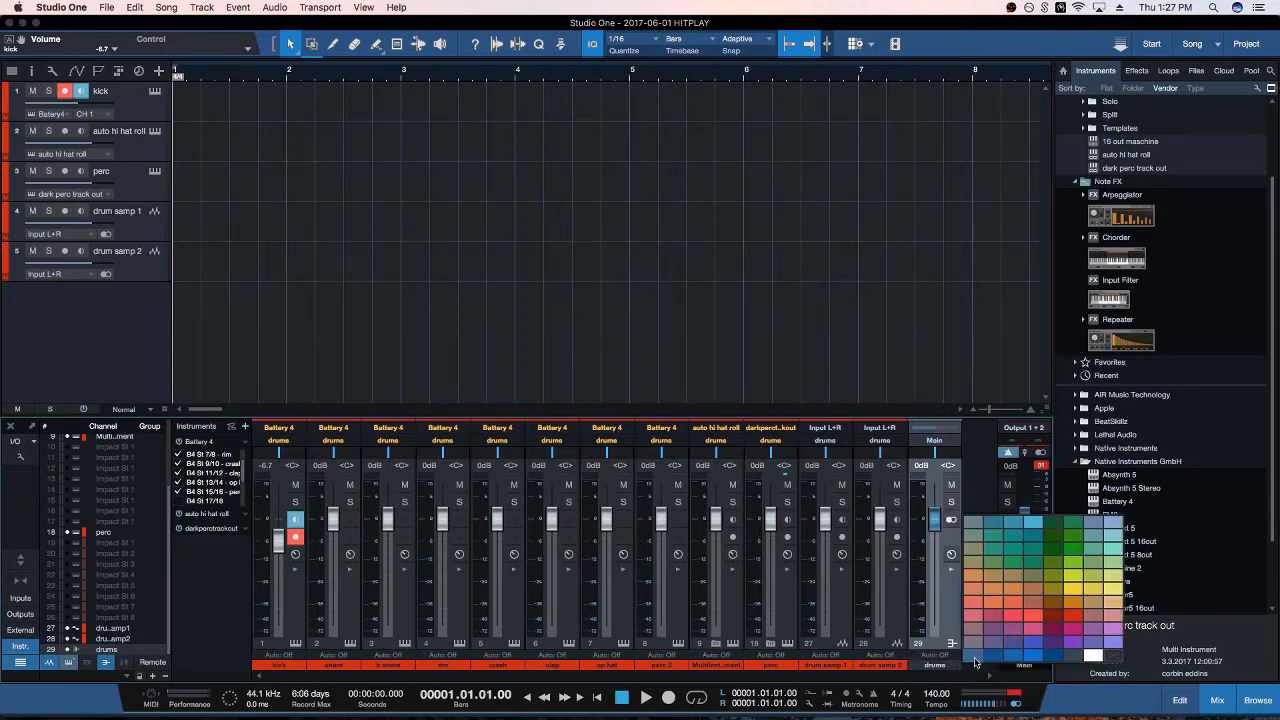
click(1073, 616)
click(677, 248)
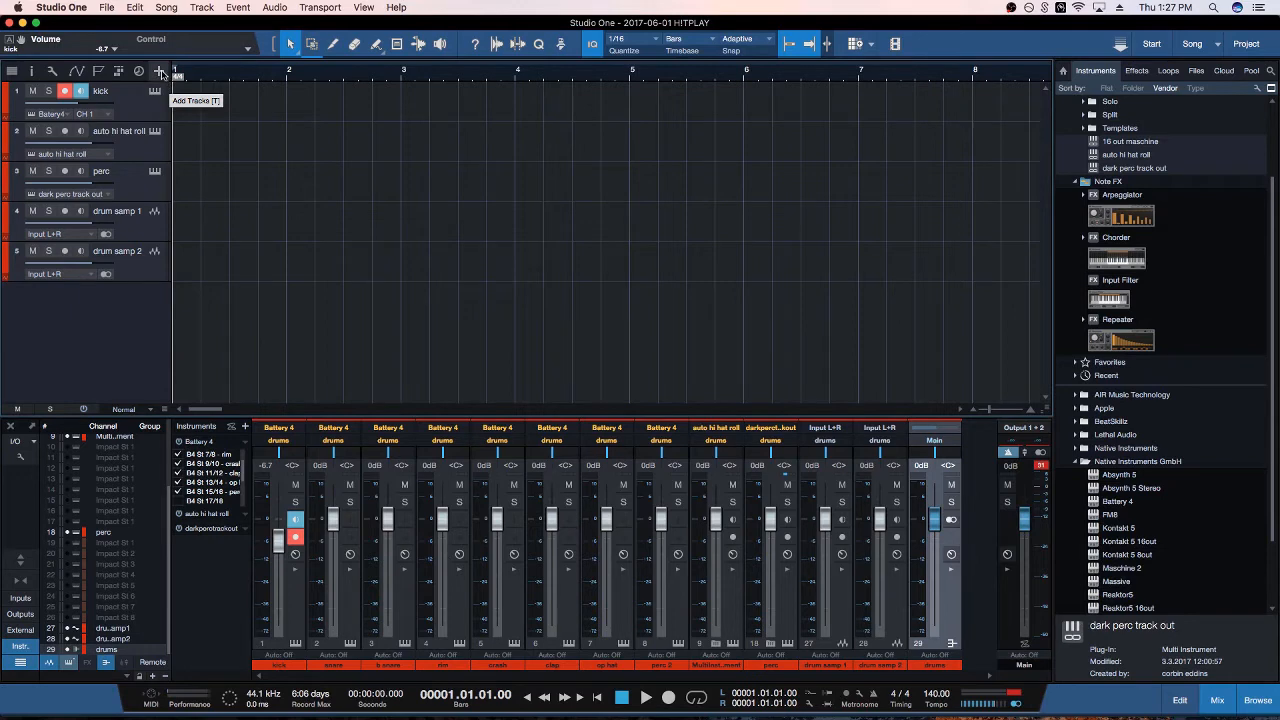
click(160, 73)
click(734, 333)
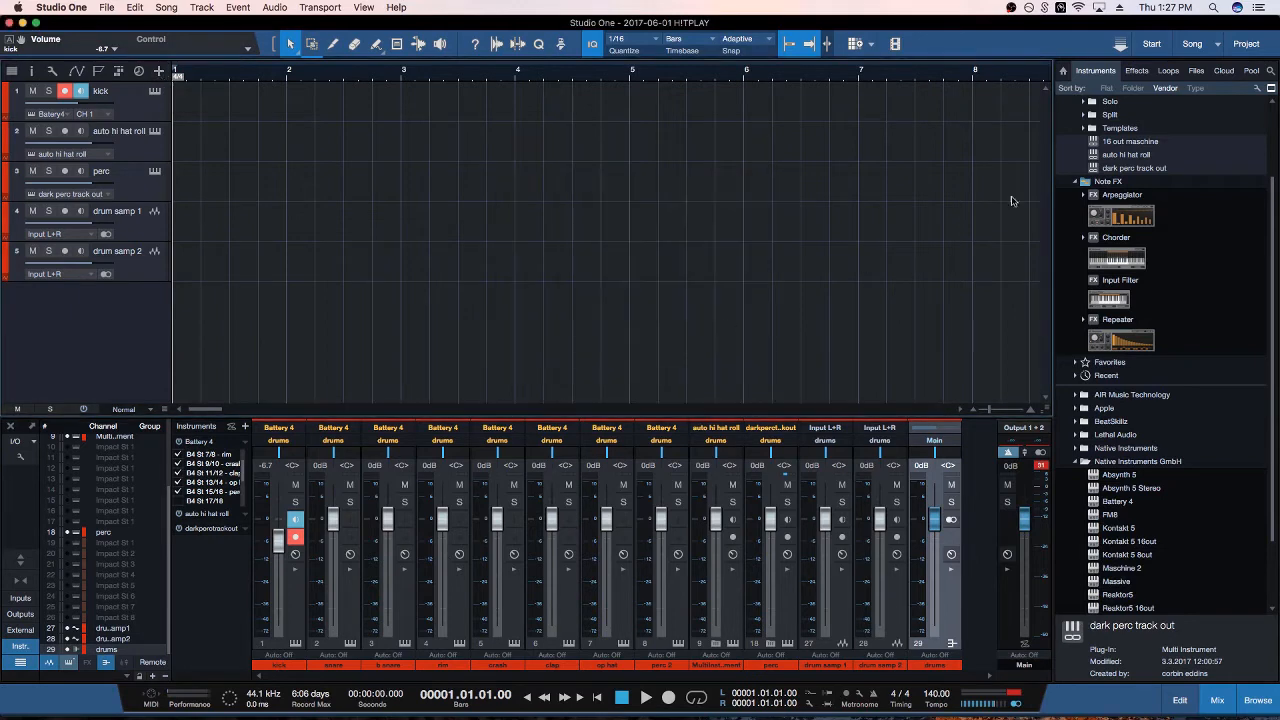
Add a PreSonus SampleOne instrument track below drum samp 2
double_click(1114, 463)
double_click(1117, 474)
scroll(1142, 507, down, 5)
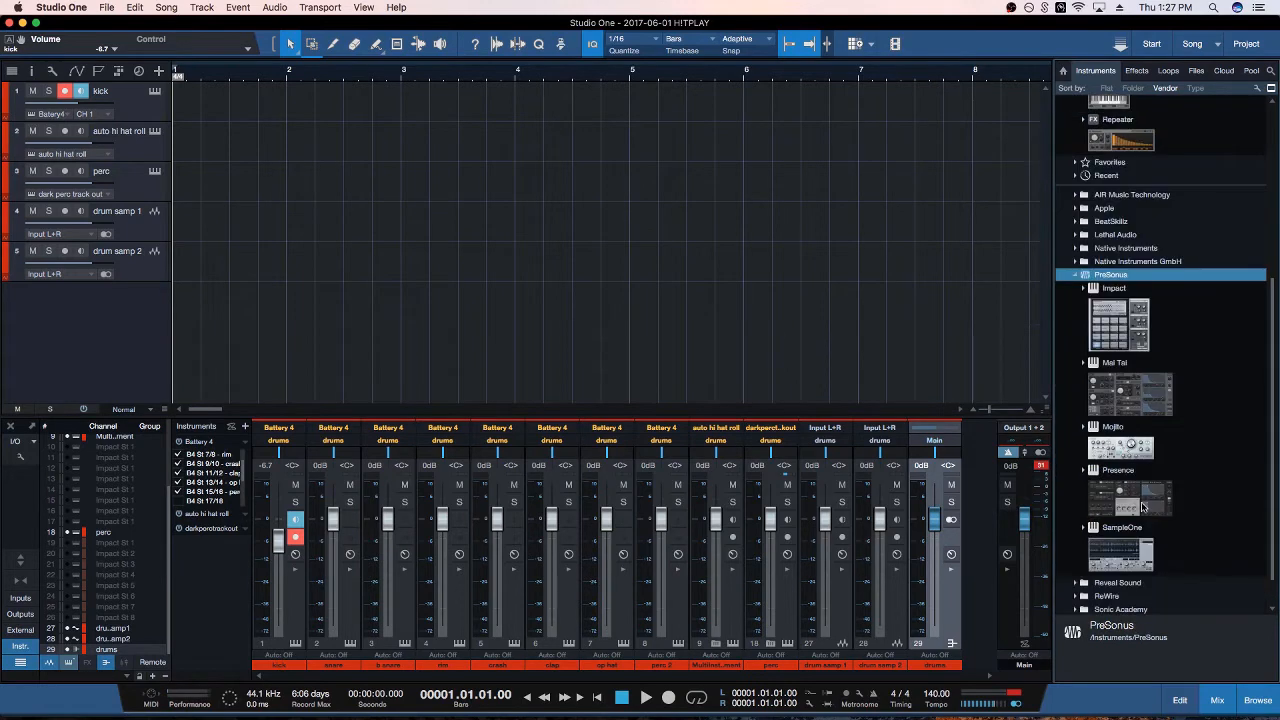
scroll(1142, 507, down, 2)
drag(1131, 537, 82, 289)
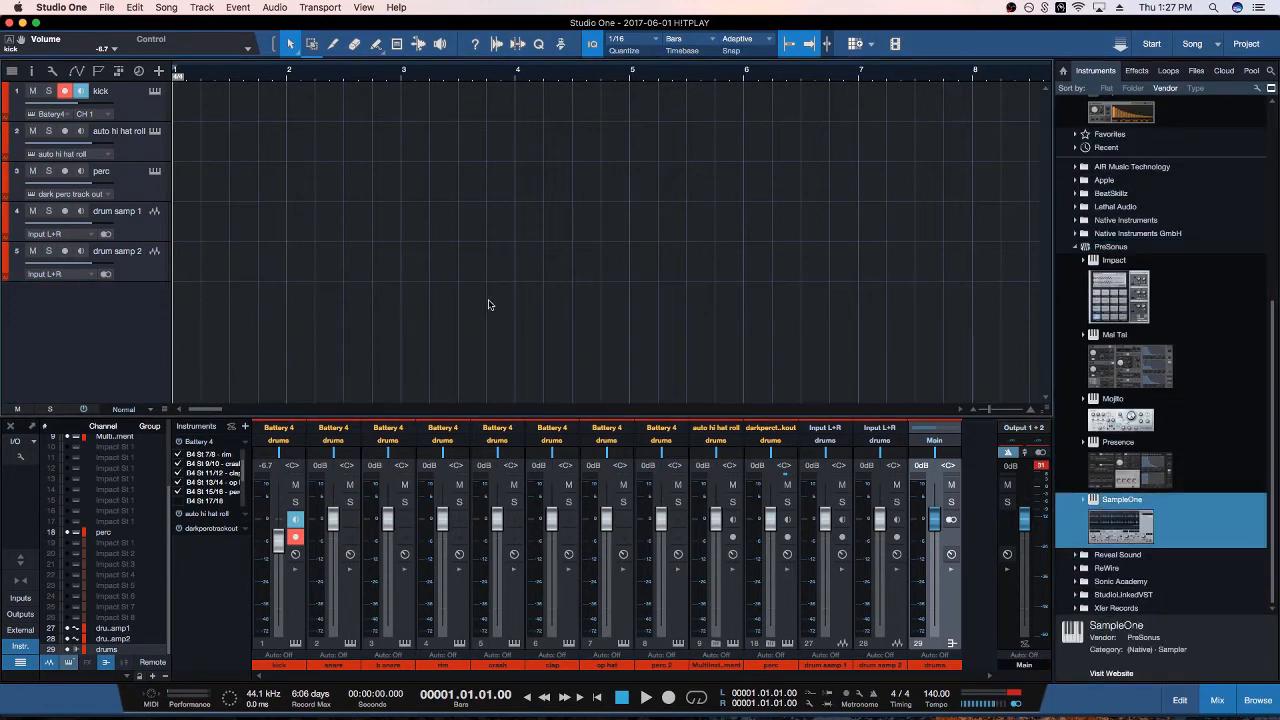
Load the sub zero preset from the 808 preset folder into SampleOne and close the instrument window
click(510, 80)
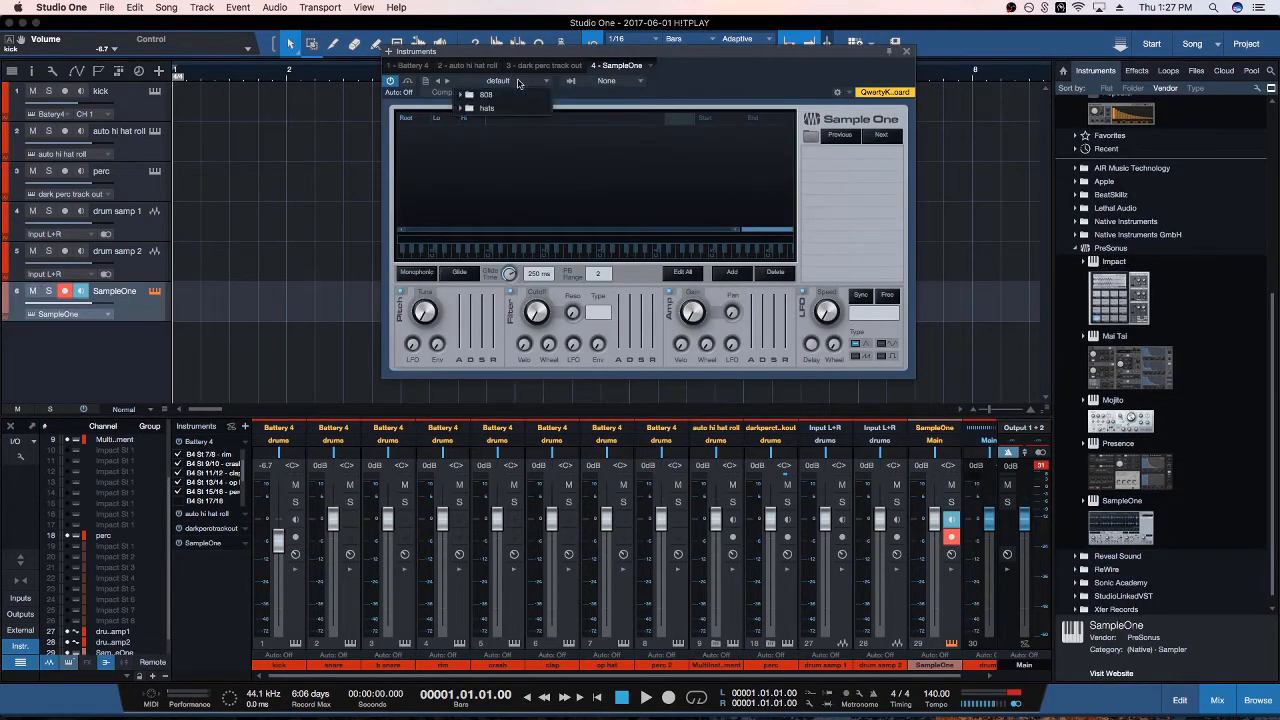
click(486, 94)
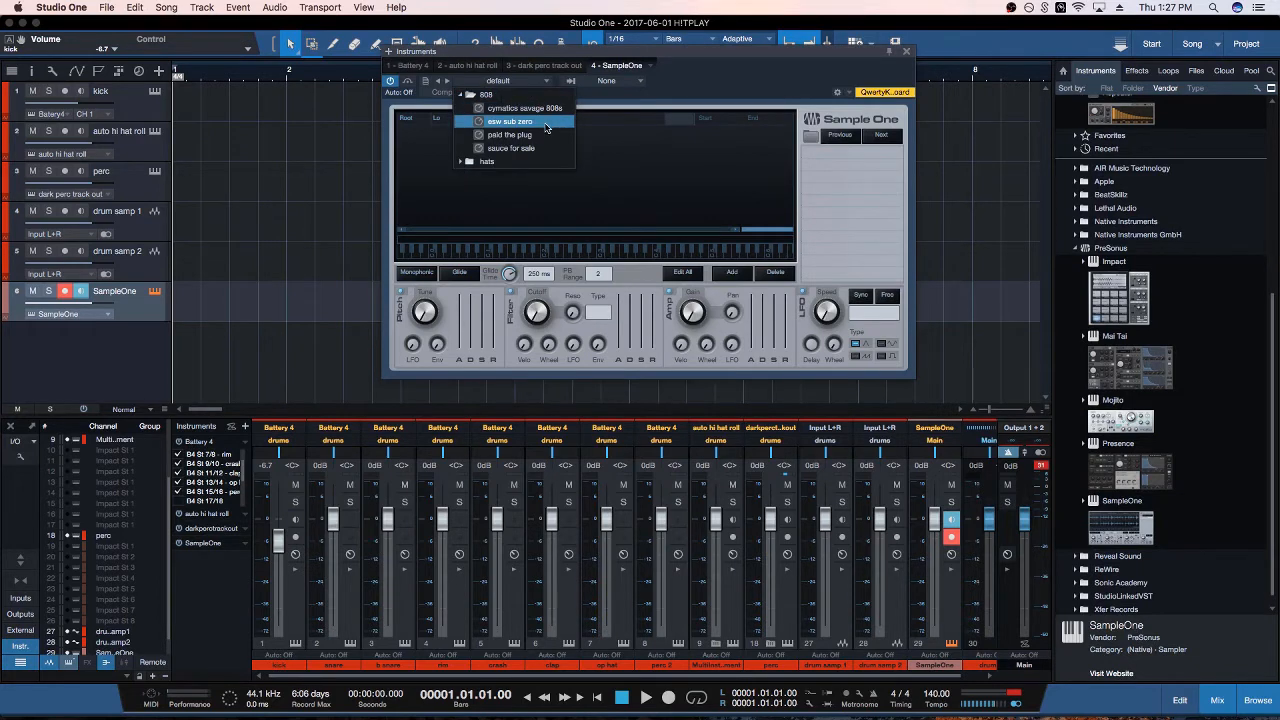
click(546, 122)
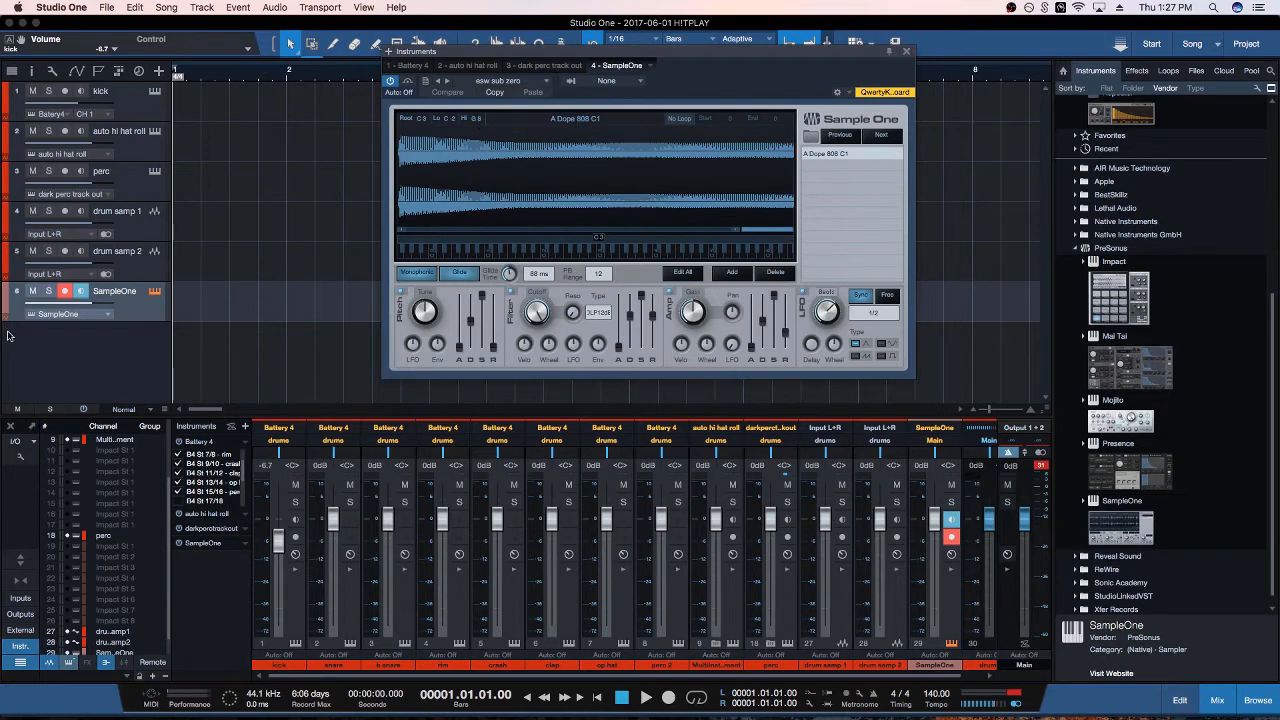
click(906, 51)
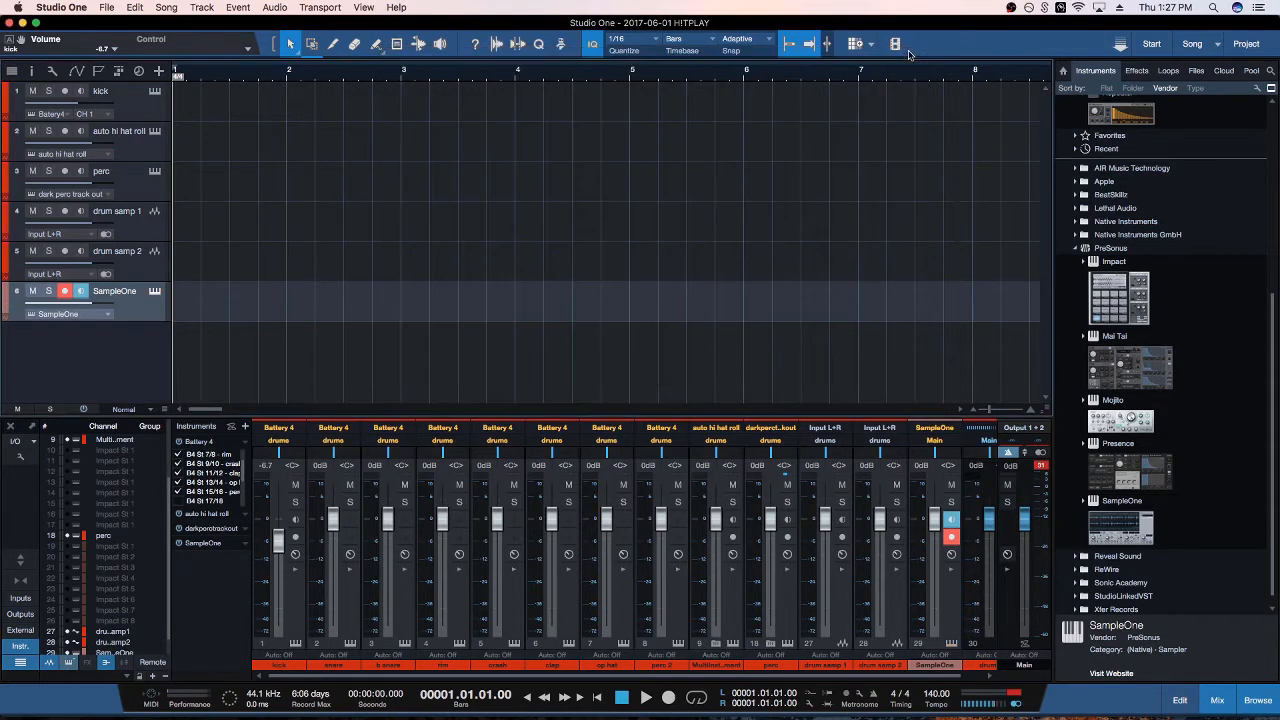
Add a Native Instruments Massive track below SampleOne and load its BS Baby Go Boom preset
click(1108, 249)
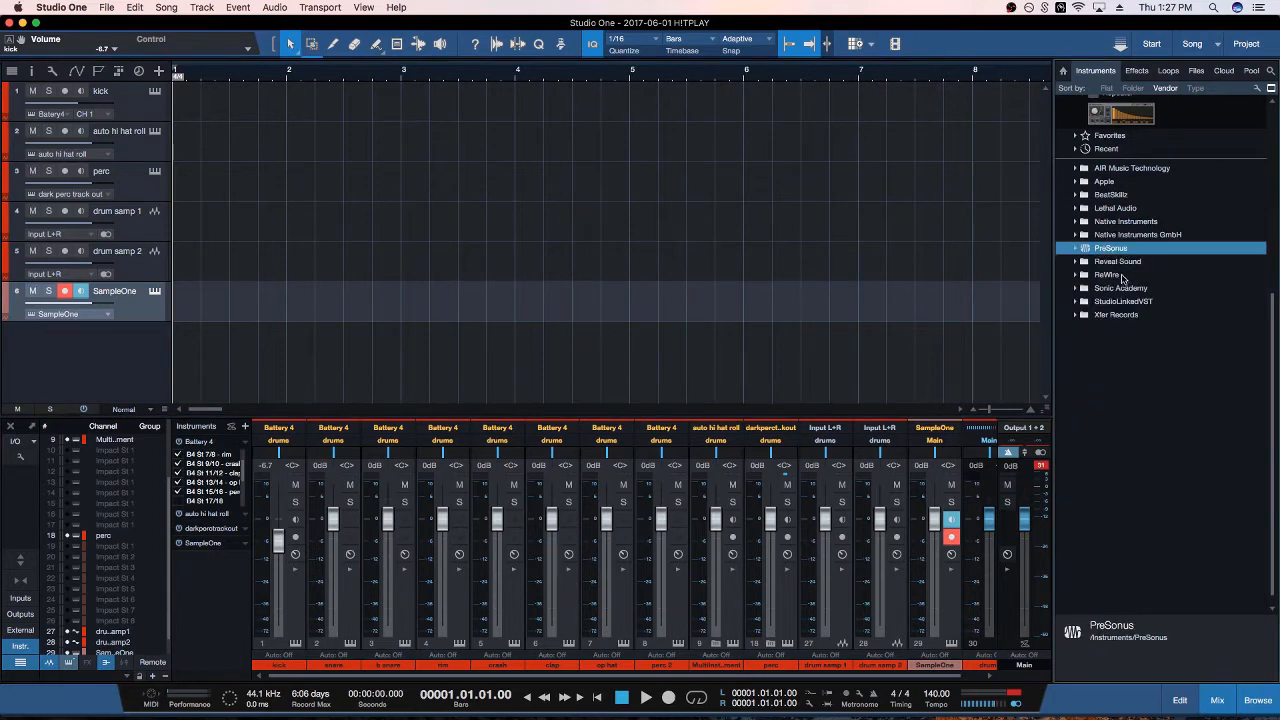
click(1130, 222)
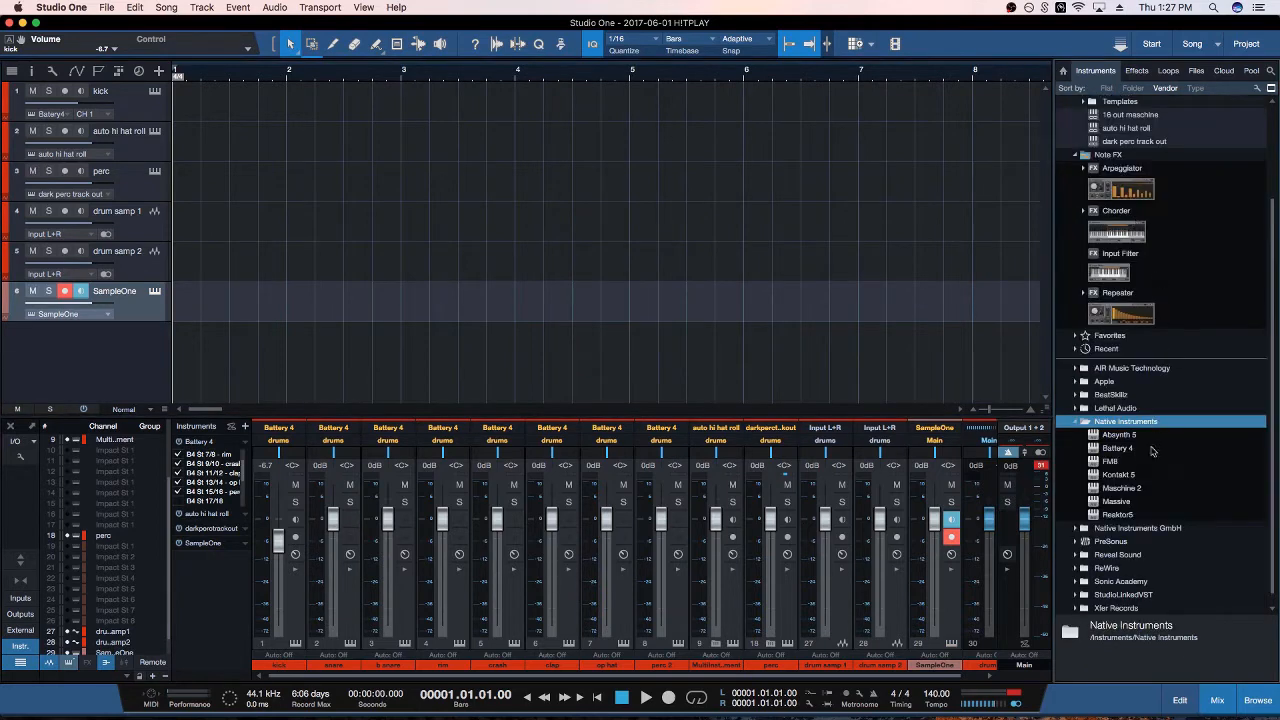
drag(1120, 502, 58, 331)
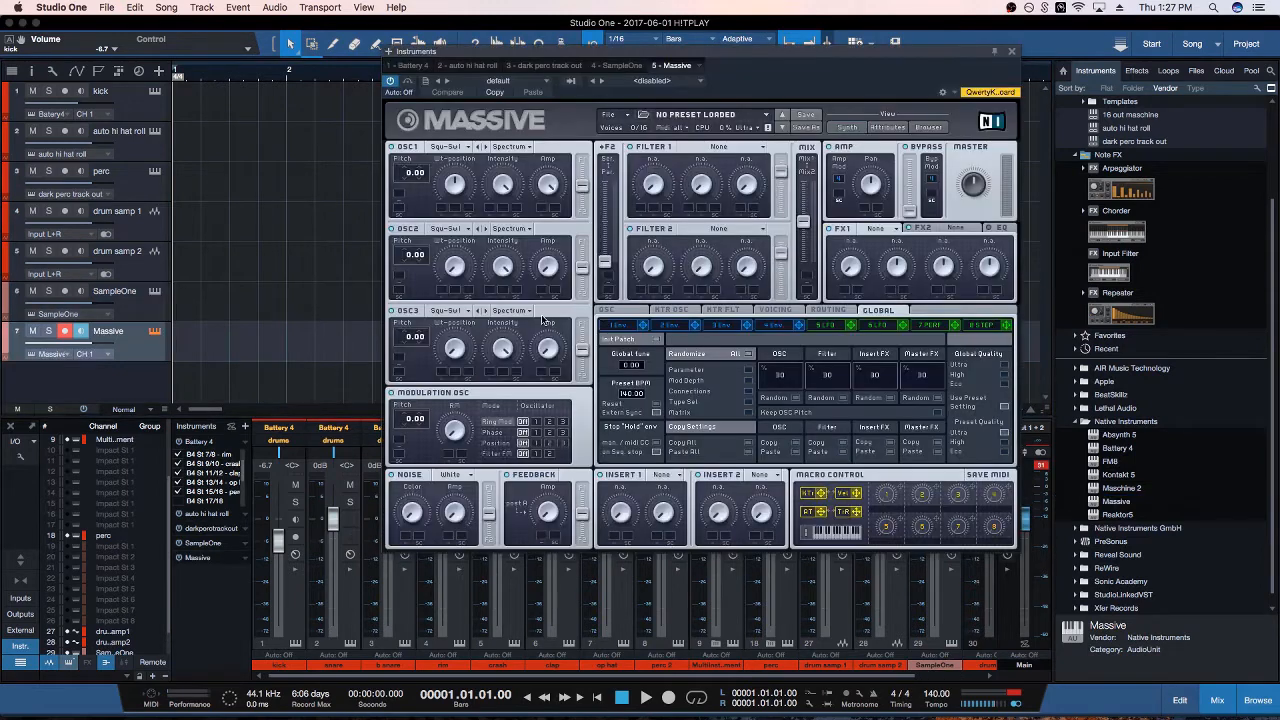
click(696, 115)
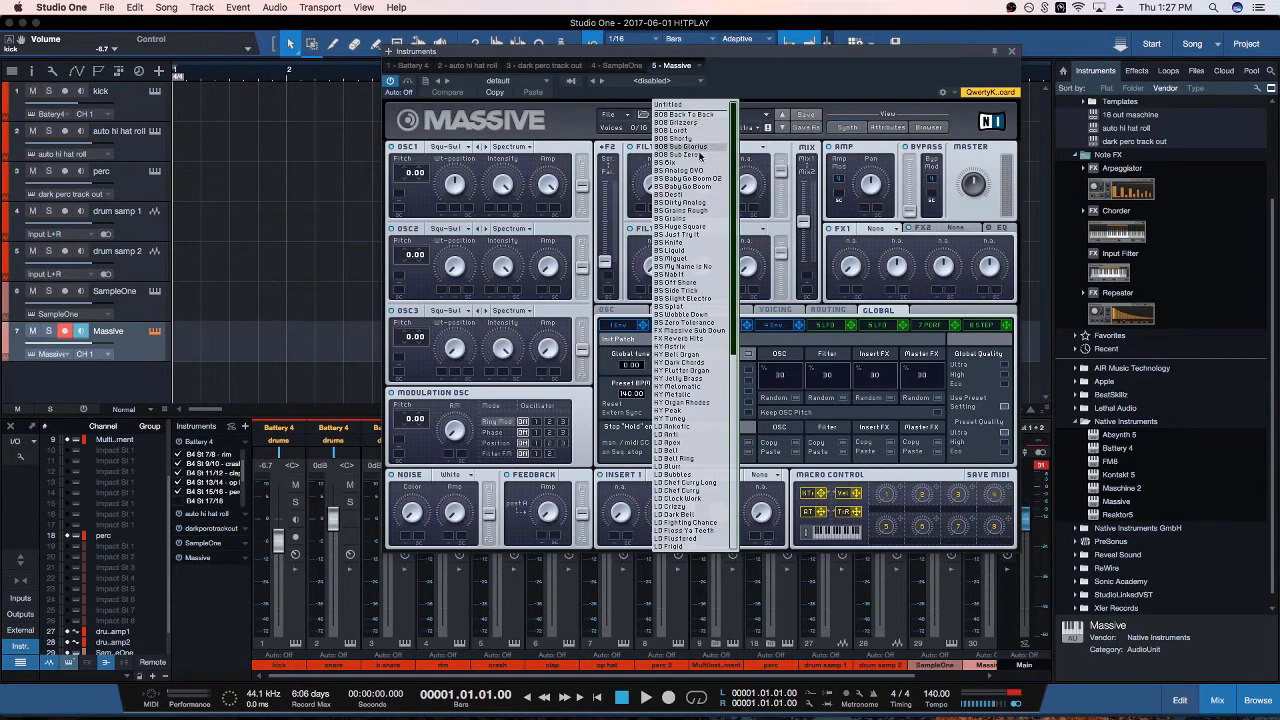
click(706, 186)
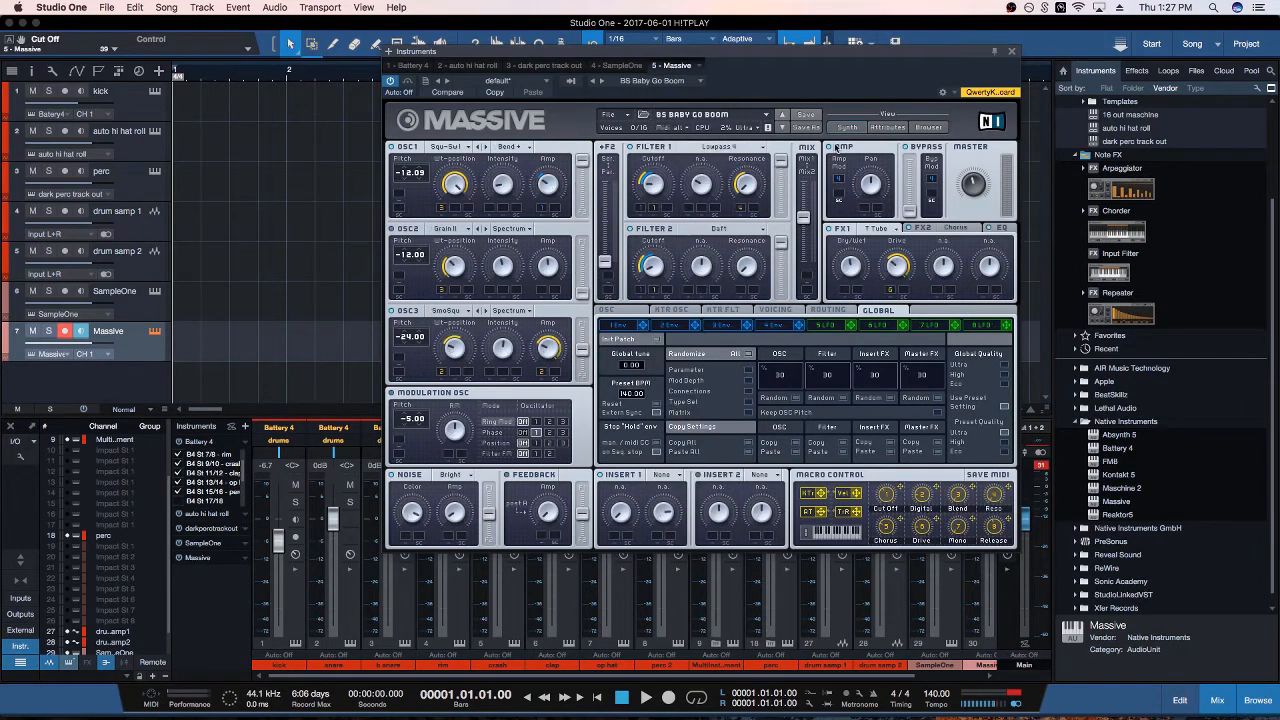
click(1008, 49)
Rename the Massive track as bass pad and the SampleOne track as 808
click(119, 352)
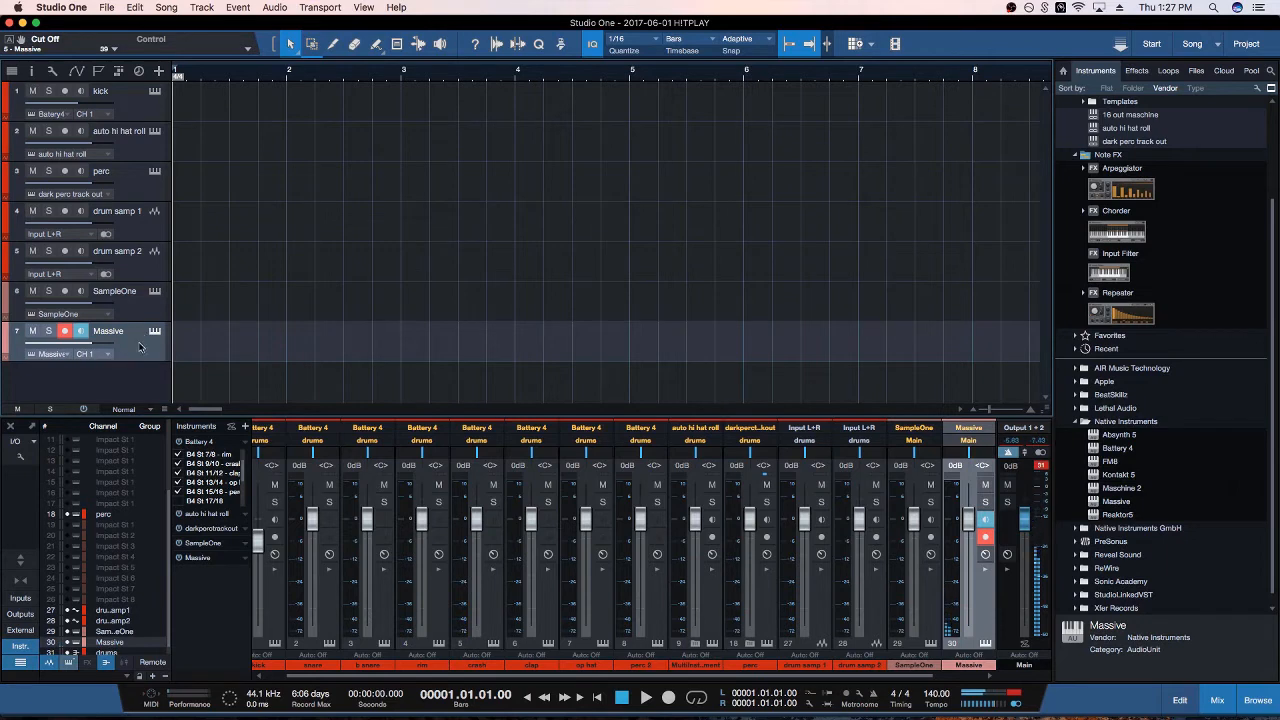
double_click(110, 331)
text(bas)
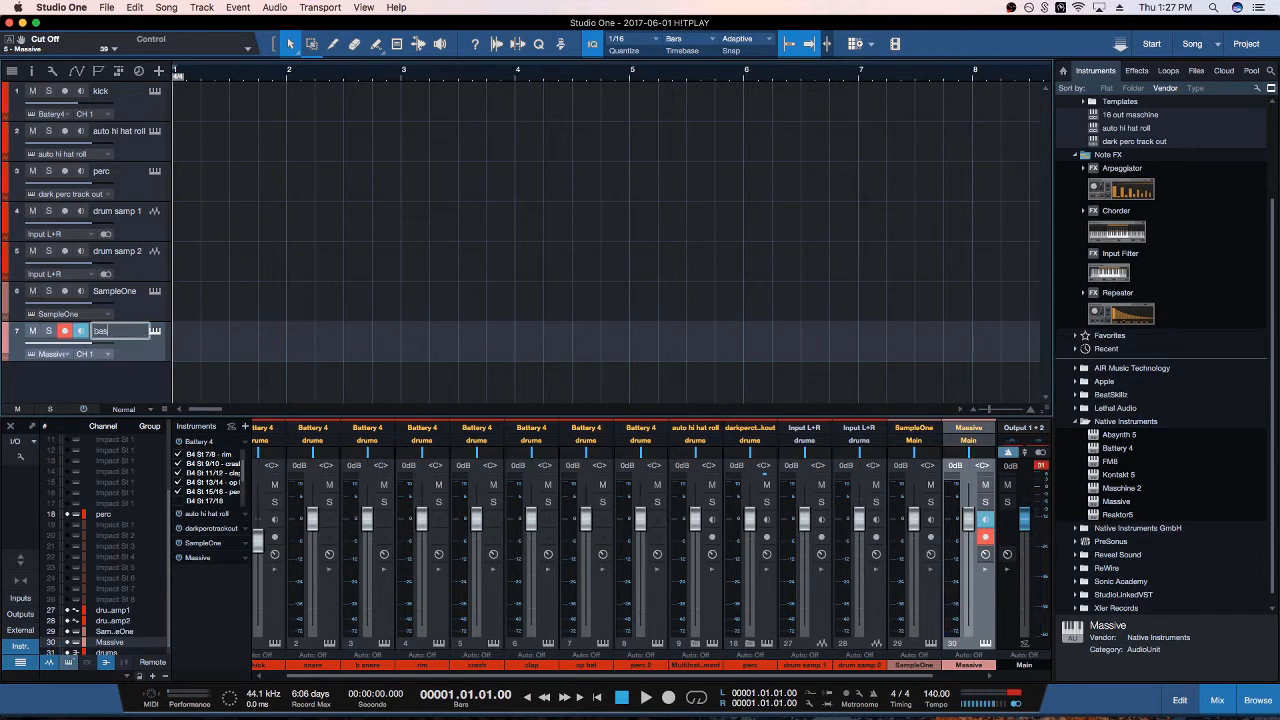
text(s pad)
double_click(126, 293)
key(BackSpace)
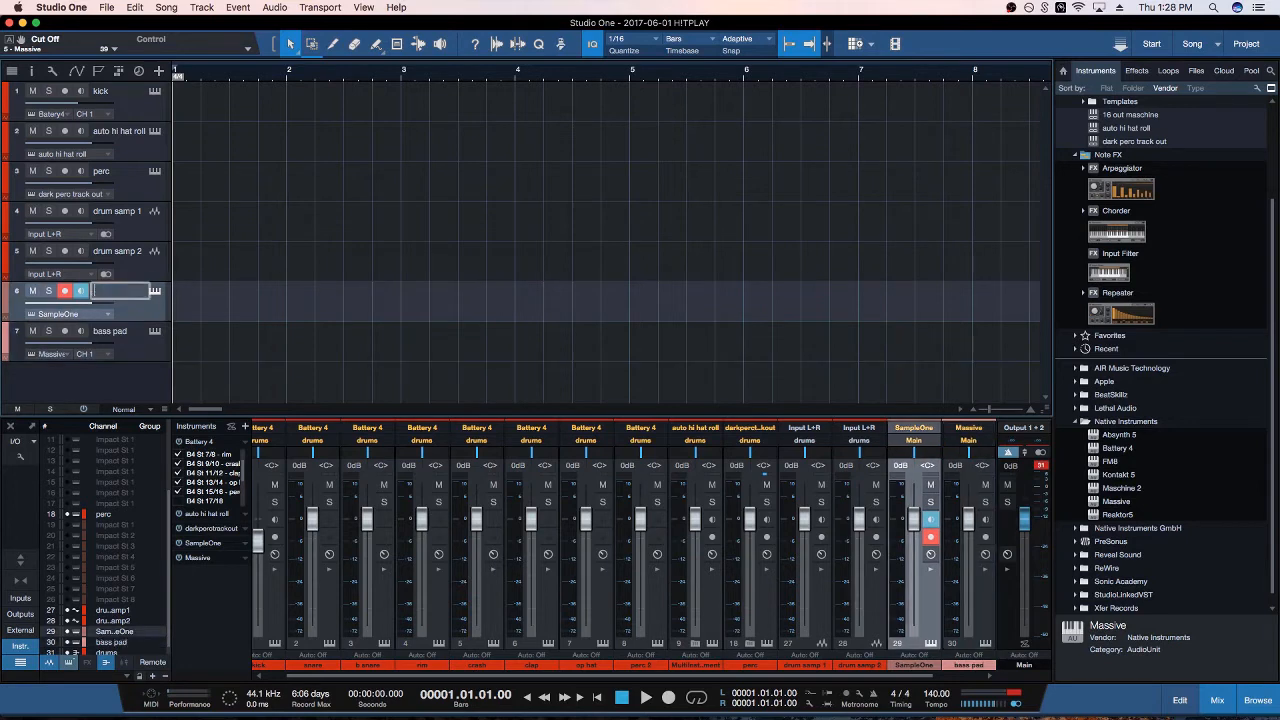
text(808)
key(Return)
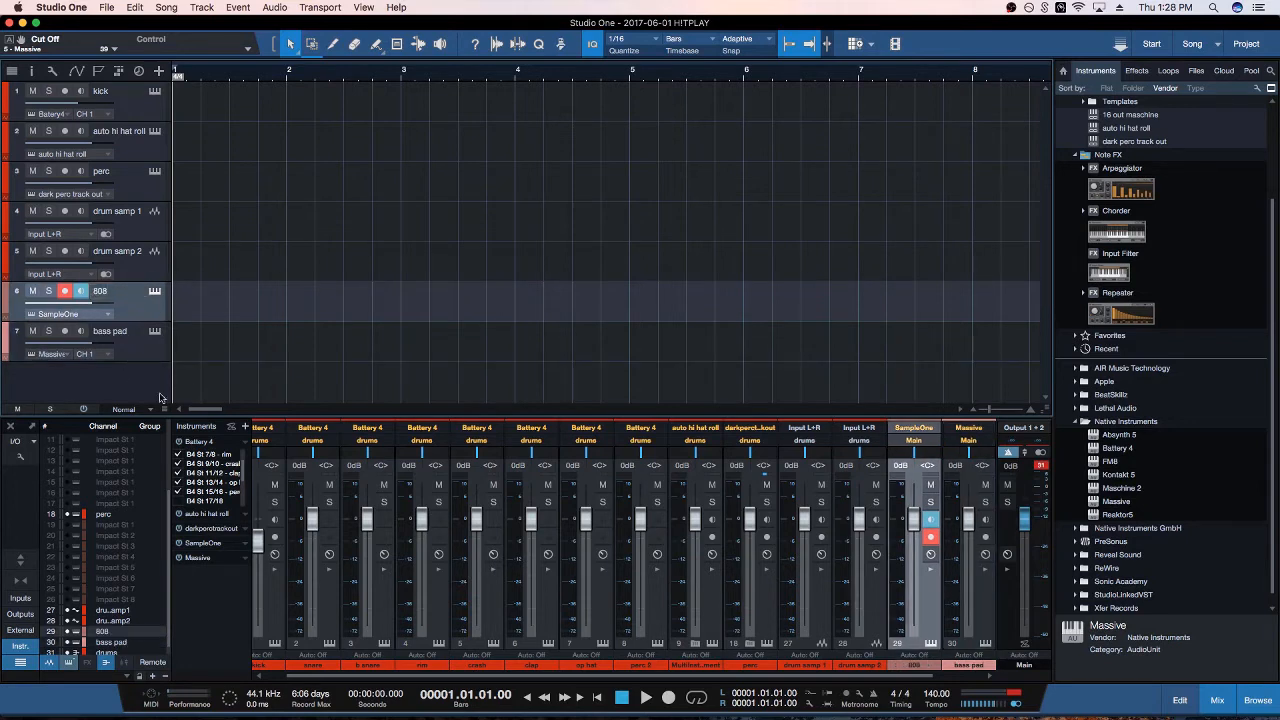
click(135, 345)
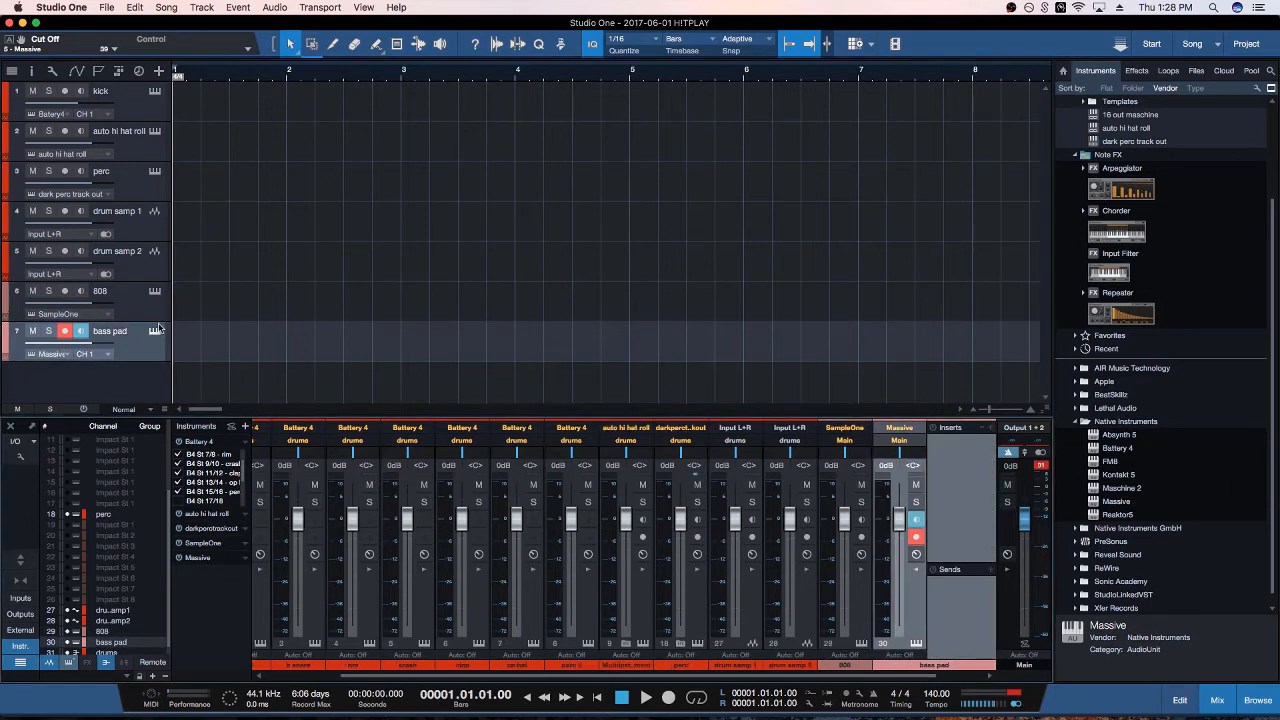
click(155, 331)
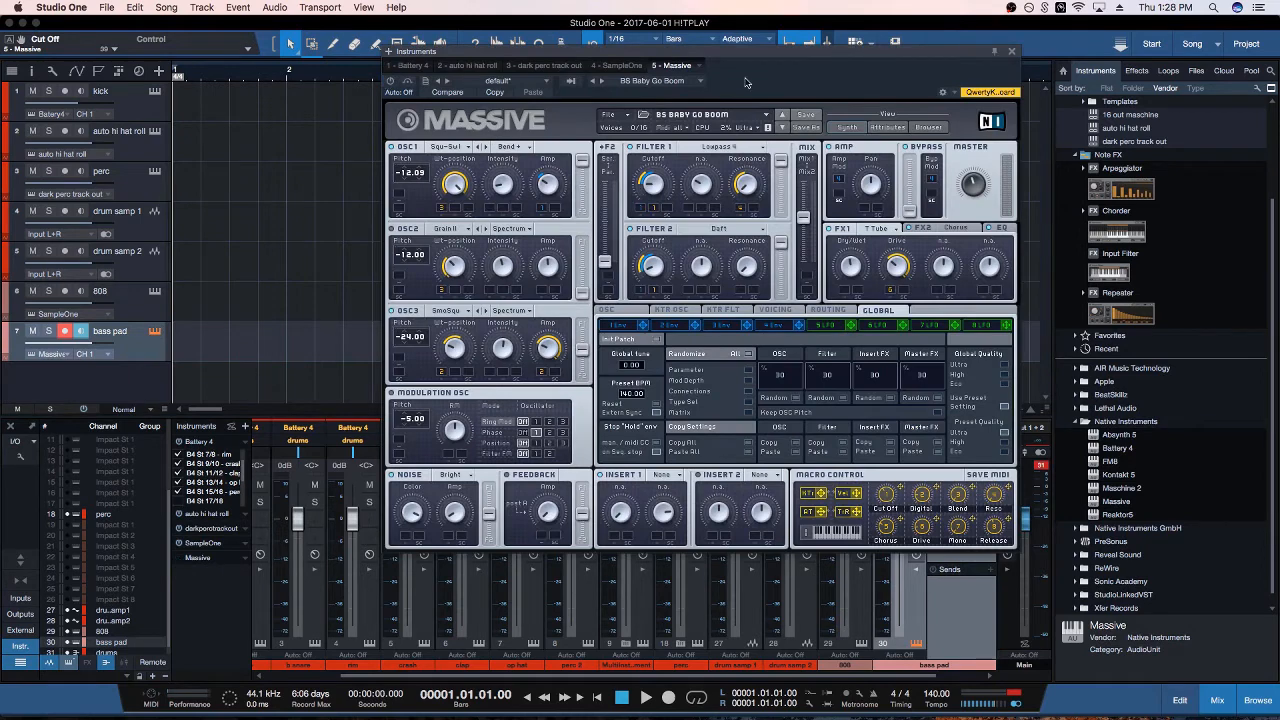
click(1012, 51)
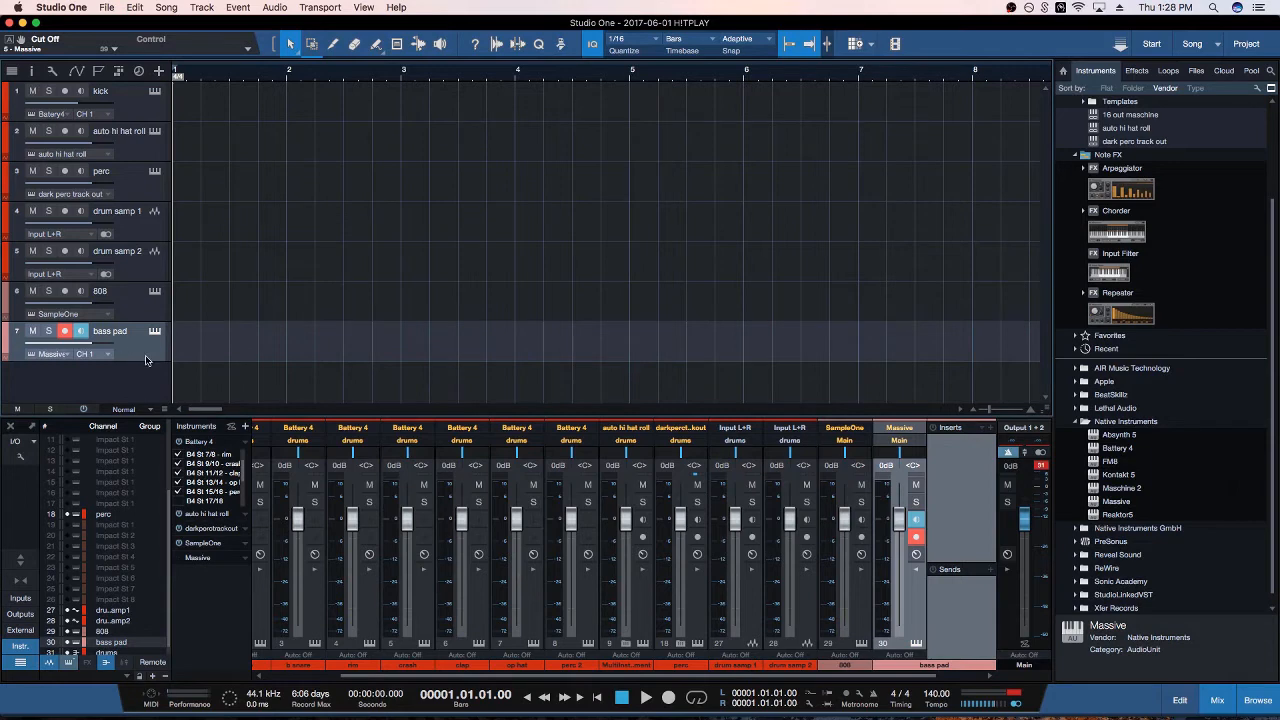
Add two blue stereo audio tracks named bass samp below the bass pad track
click(158, 71)
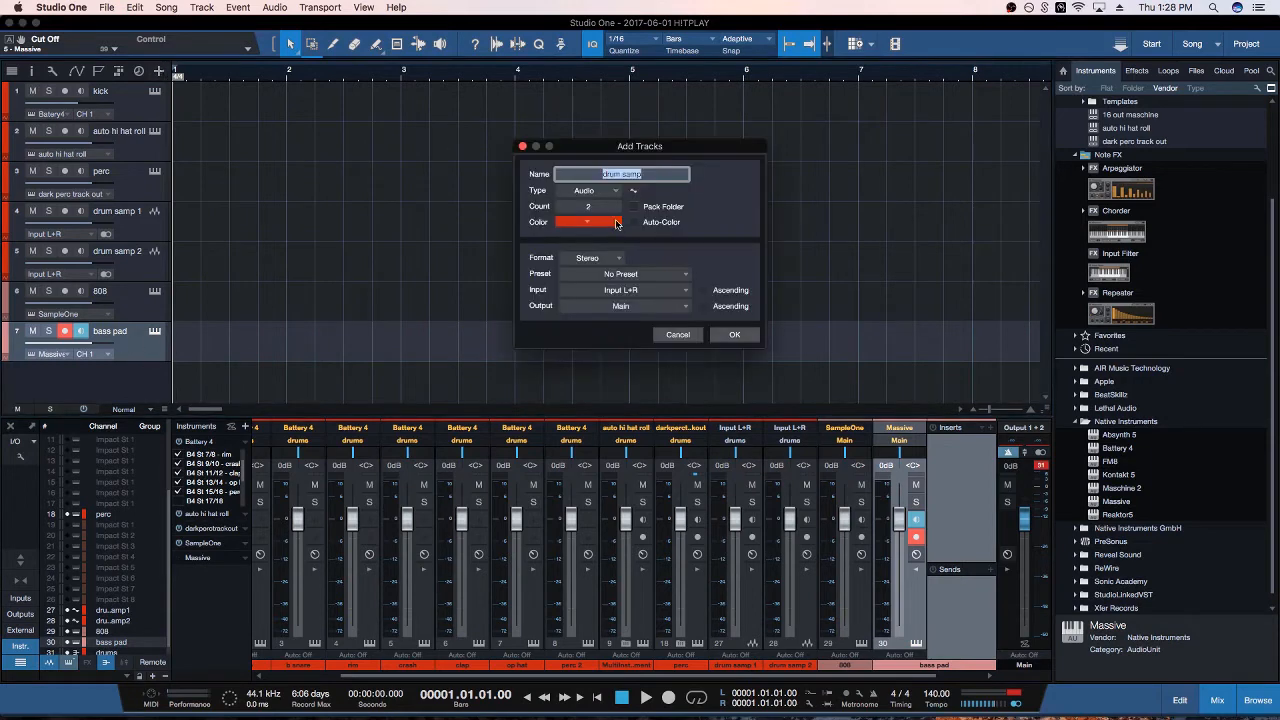
click(641, 174)
key(BackSpace)
key(BackSpace)
key(BackSpace)
key(BackSpace)
key(BackSpace)
text(bass)
click(614, 226)
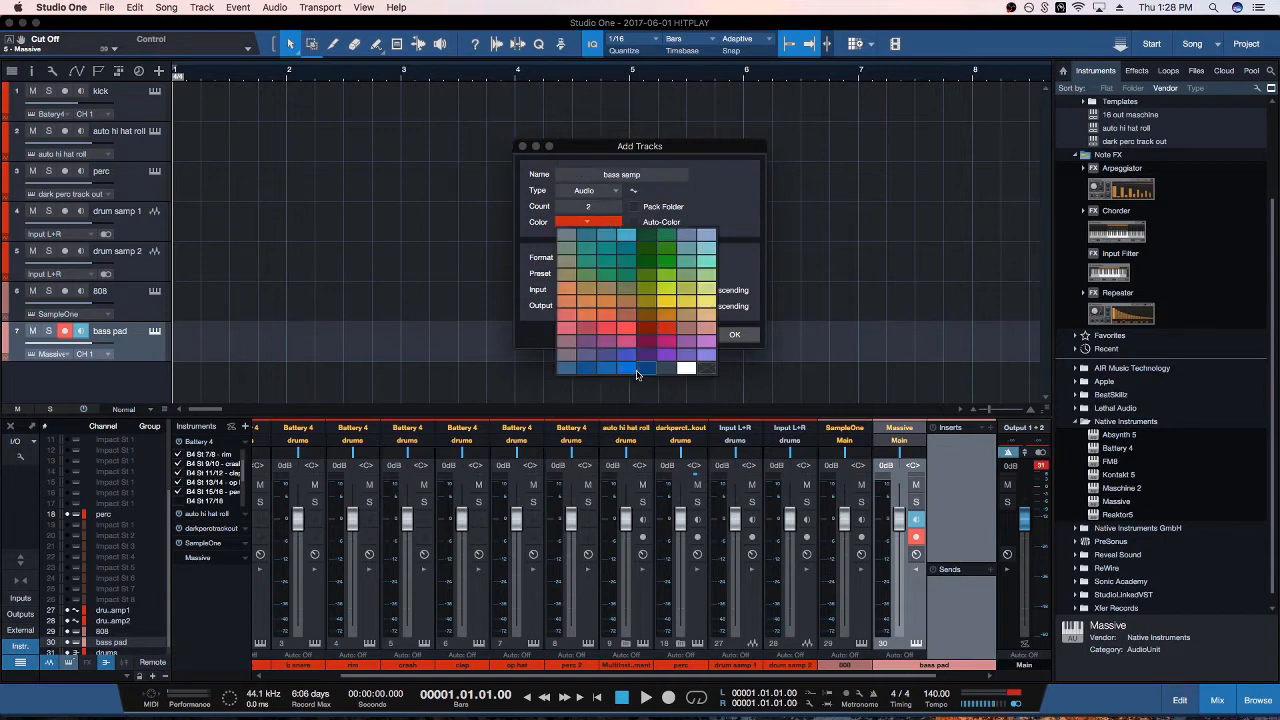
click(628, 369)
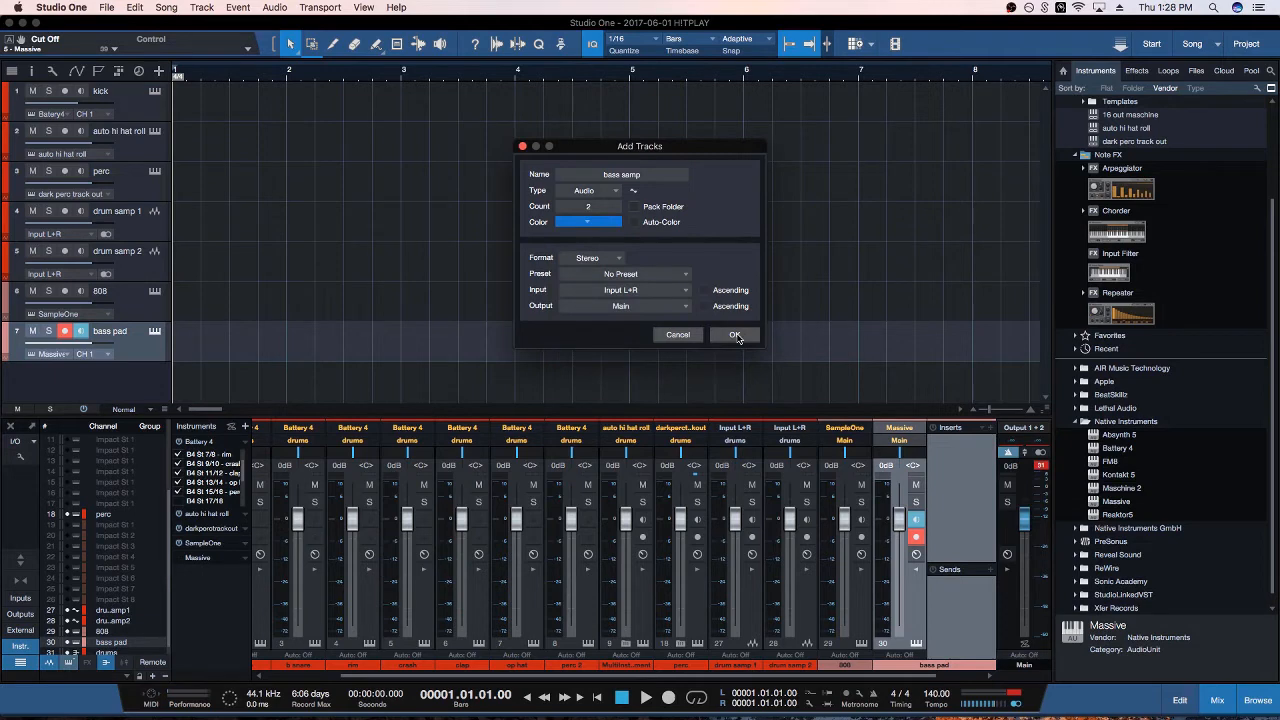
click(735, 335)
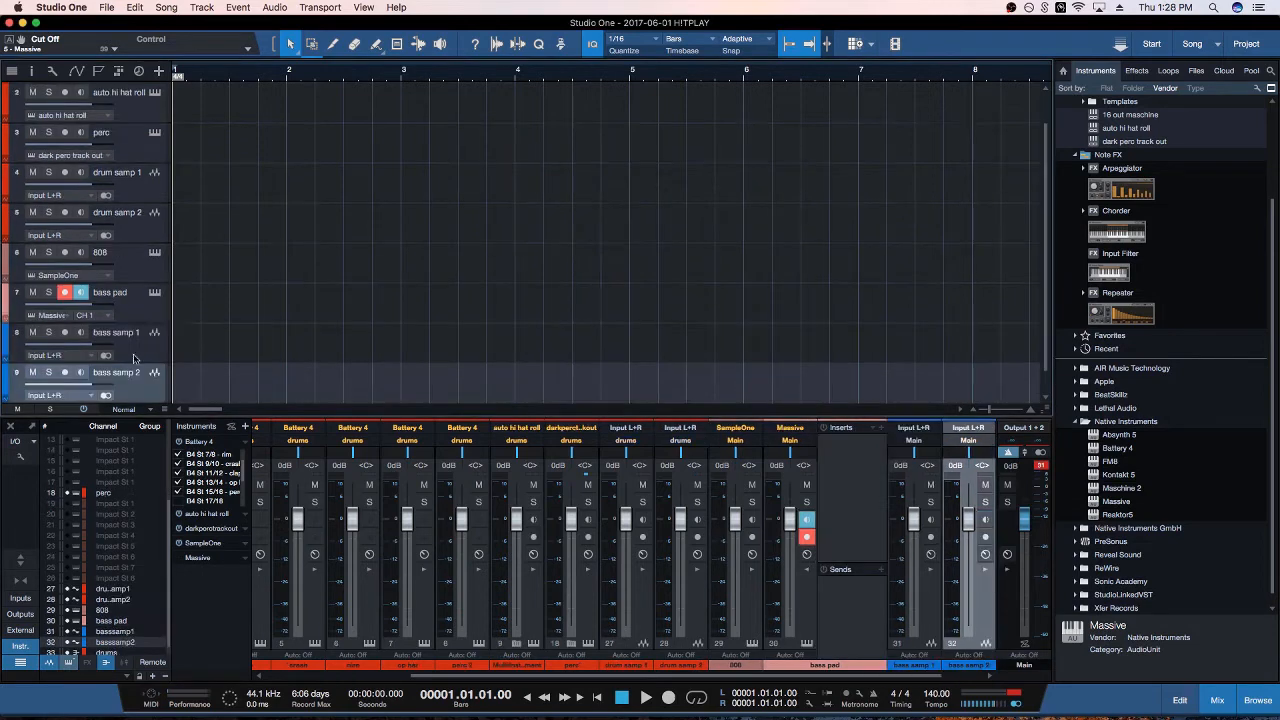
Colour the bass pad and 808 tracks blue to match the bass samp tracks
click(6, 313)
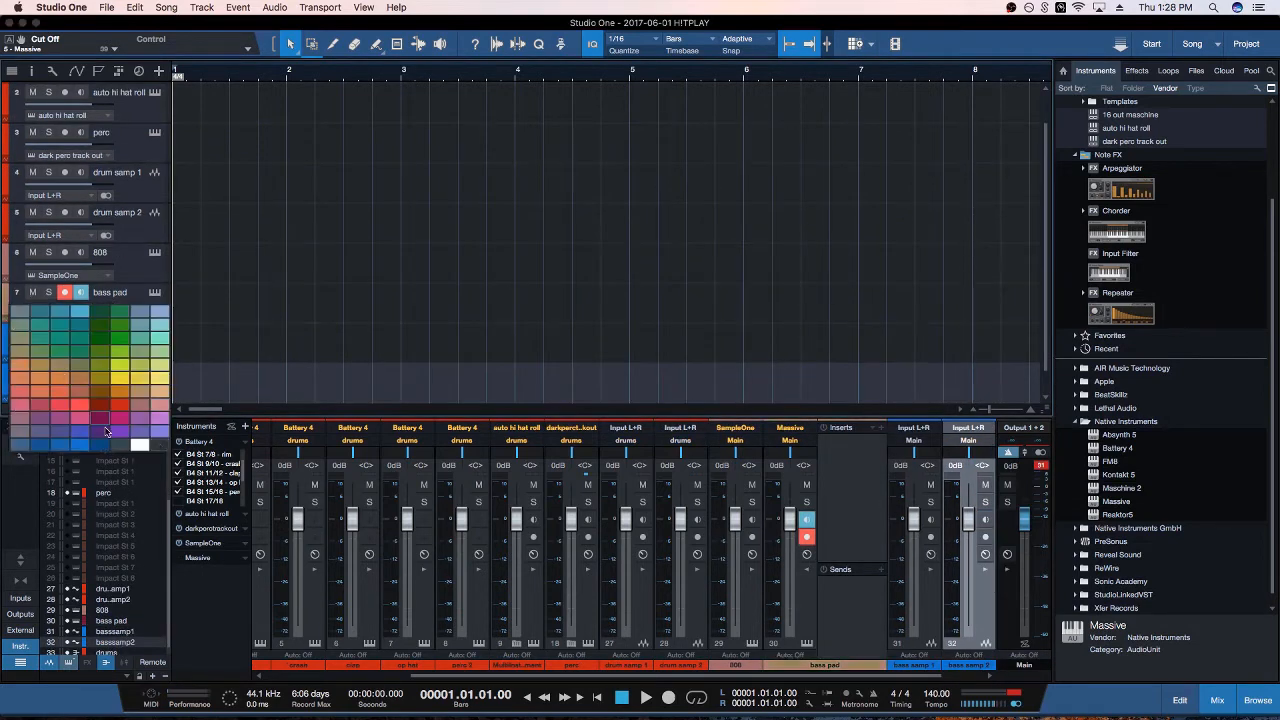
click(83, 447)
click(8, 278)
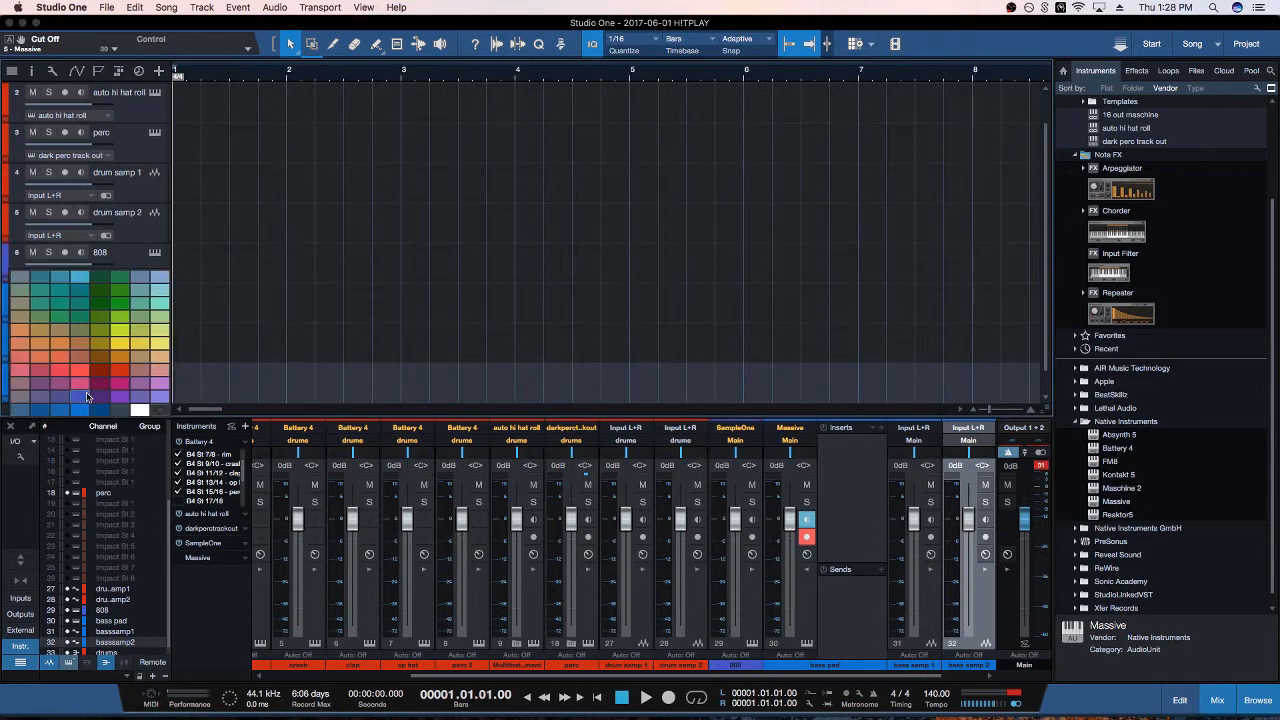
click(86, 392)
scroll(265, 358, down, 1)
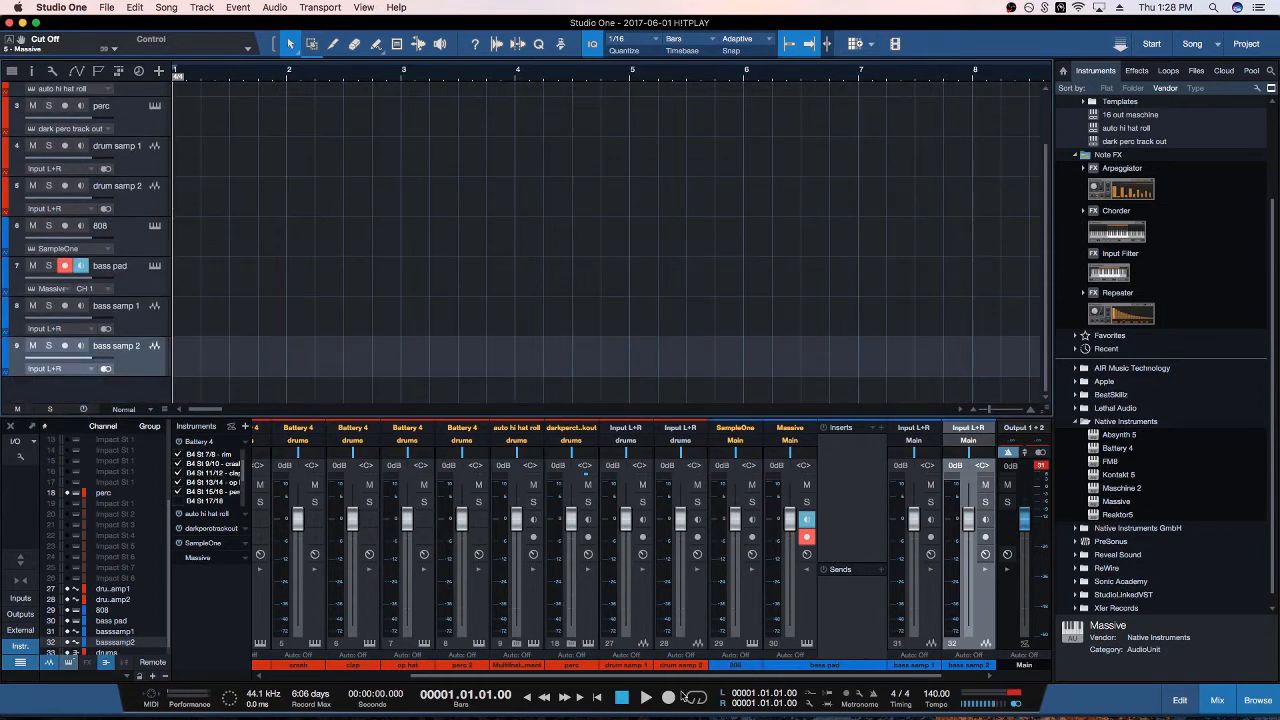
Add a bus for the selected channels from 808 through bass samp 2 and name it bass
click(753, 632)
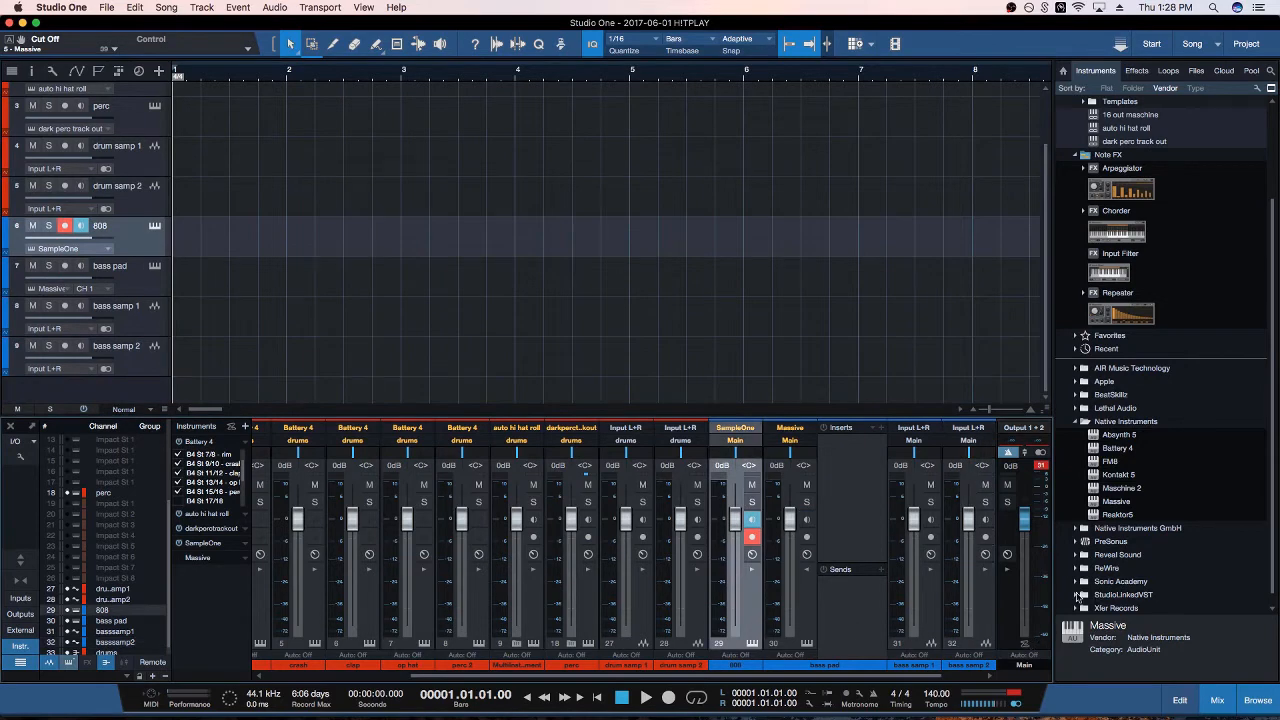
shift+click(985, 630)
right_click(985, 630)
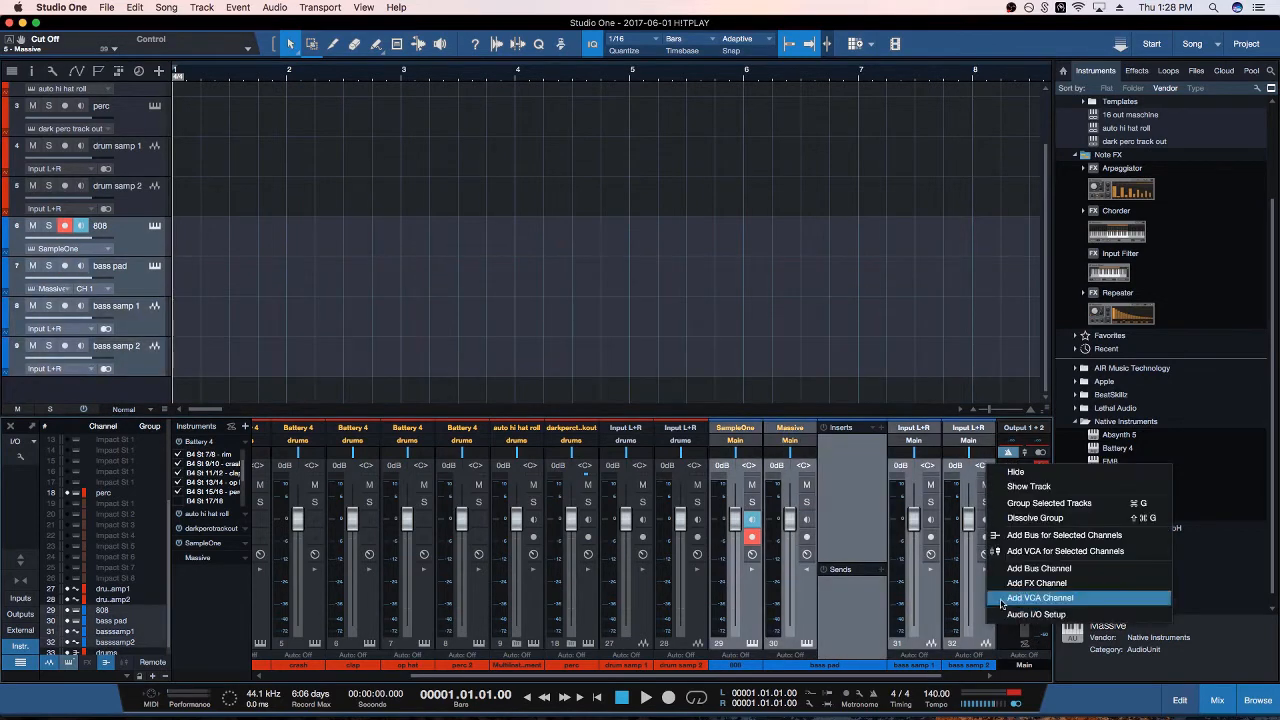
click(1045, 538)
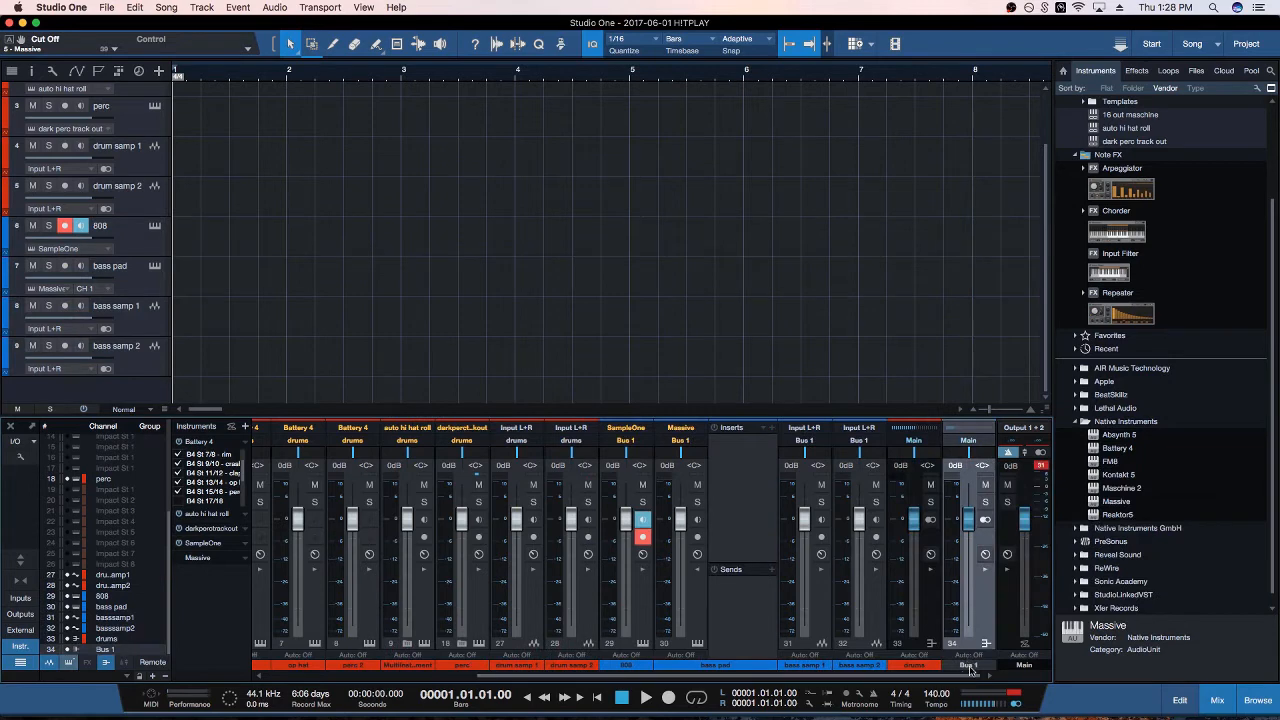
double_click(969, 666)
key(BackSpace)
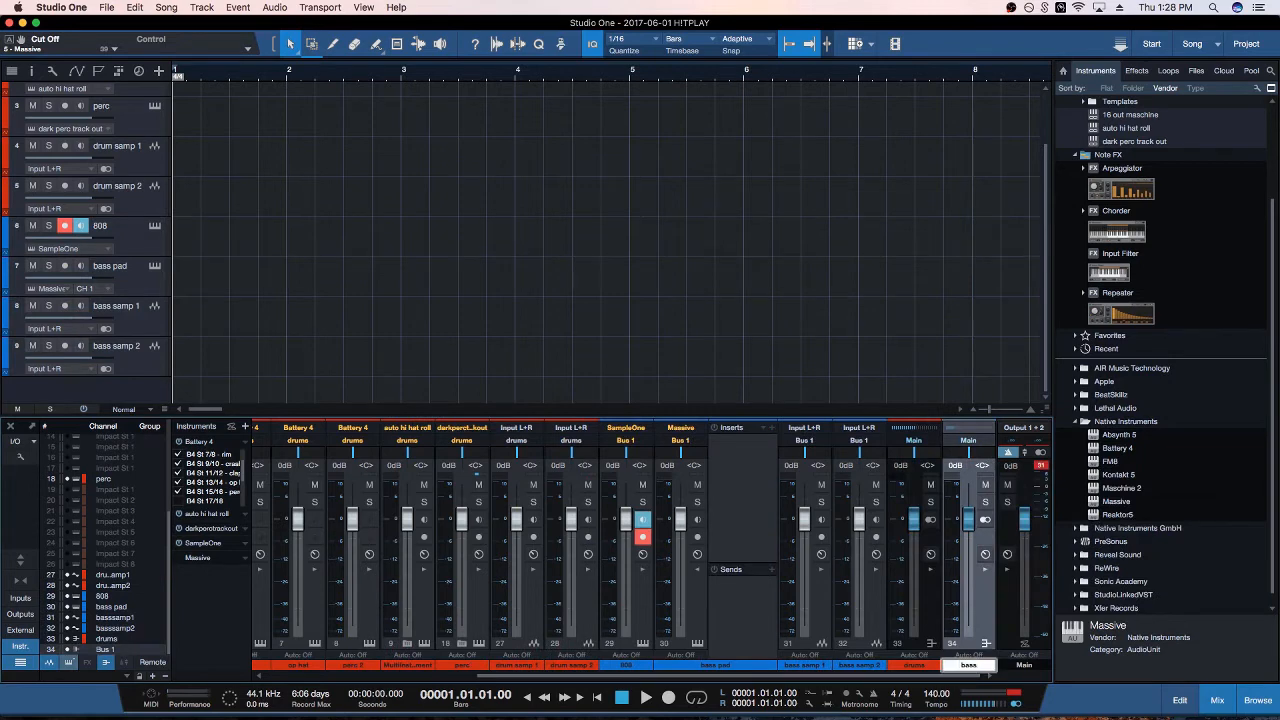
key(Return)
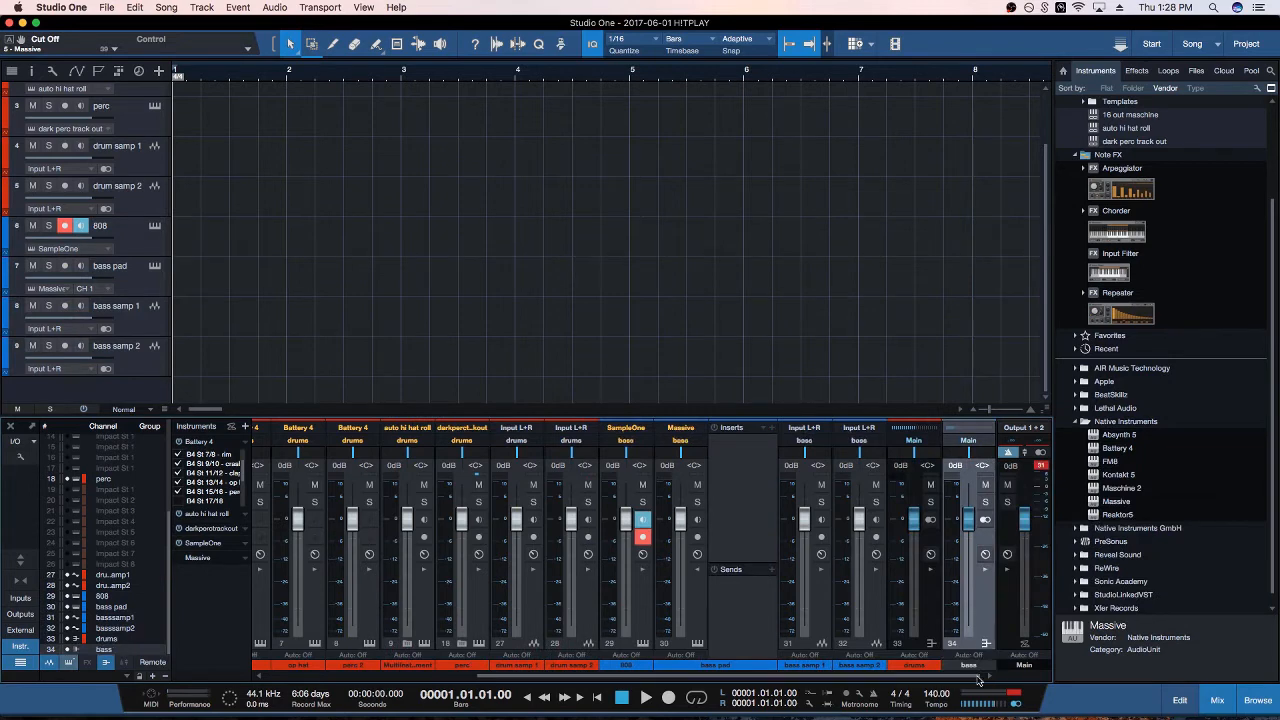
Colour the bass bus channel blue to match the bass channels
click(988, 666)
click(1073, 654)
drag(171, 335, 173, 336)
Add a second Massive instrument track below bass samp 2 and close its instrument window
click(132, 387)
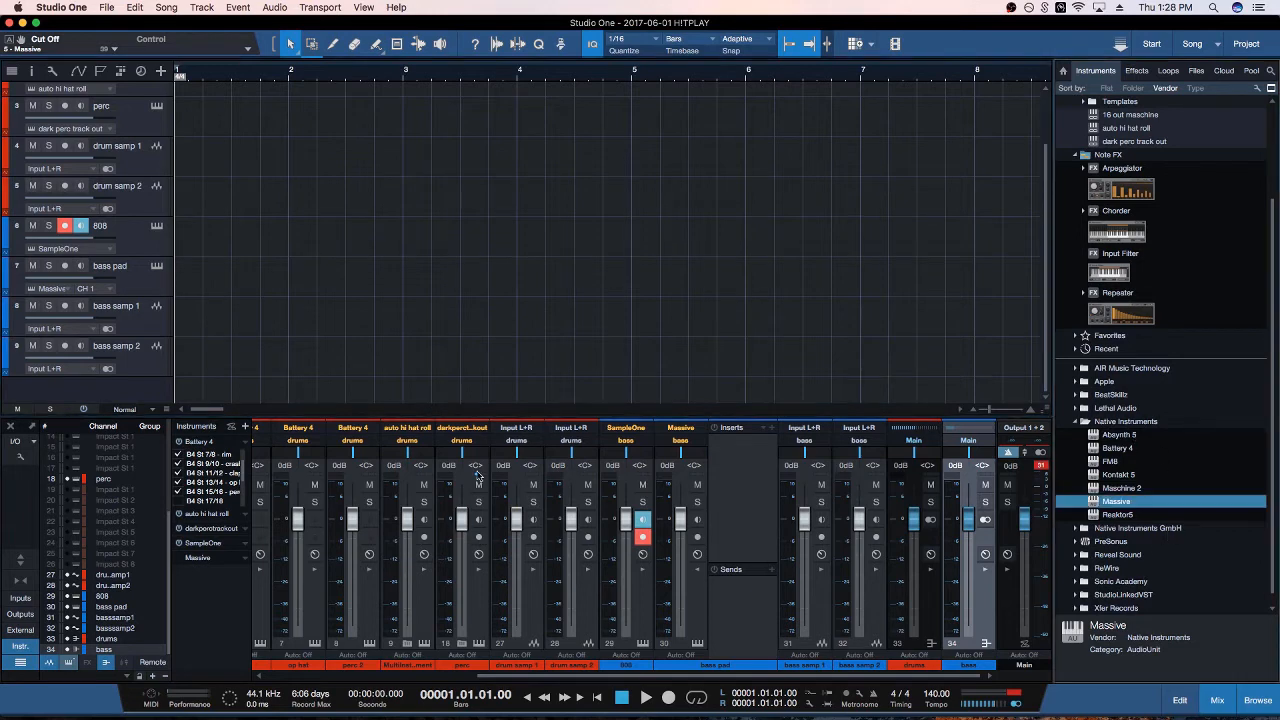
drag(1116, 501, 97, 387)
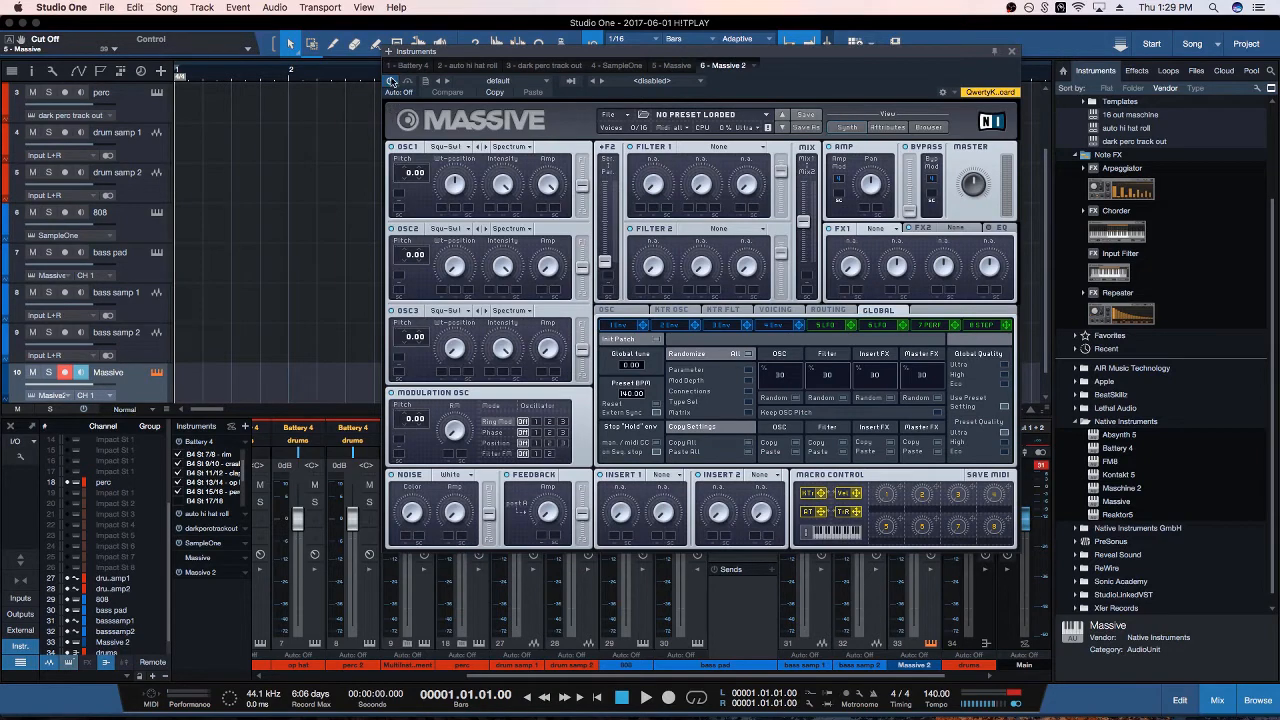
click(1012, 51)
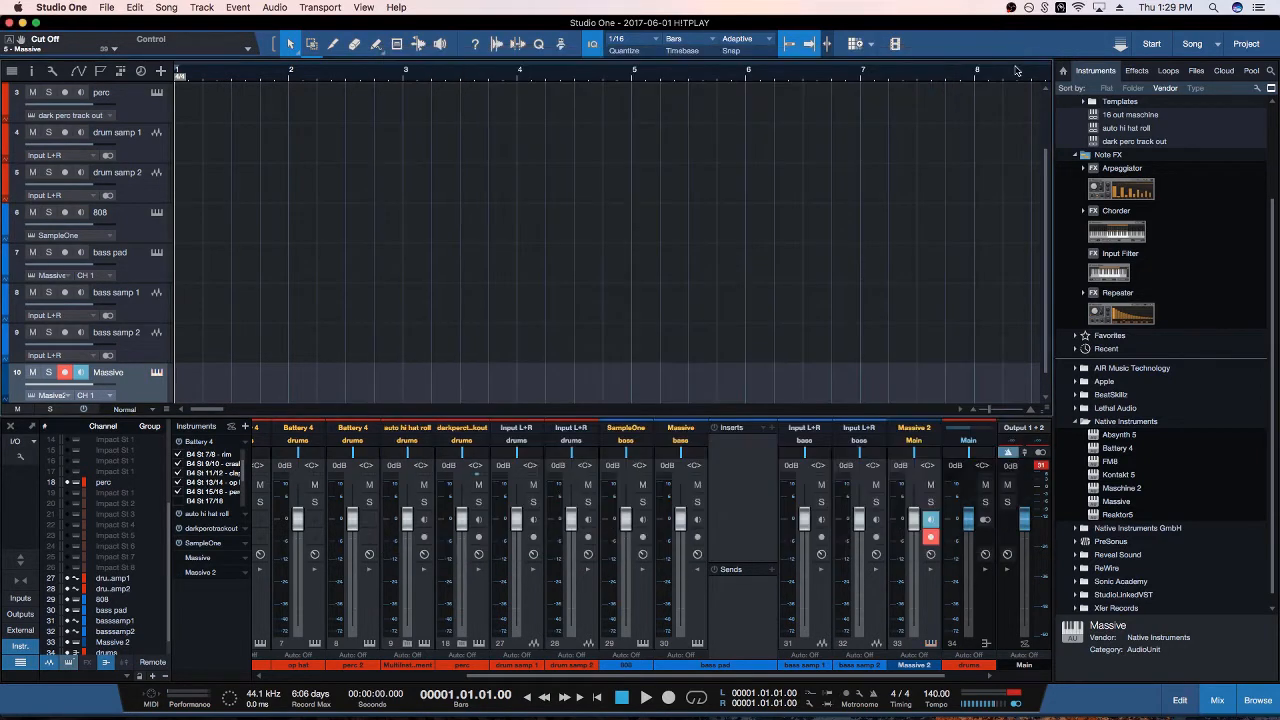
Add an AIR Music Technology Xpand!2_x64 instrument track below the second Massive track
click(1148, 425)
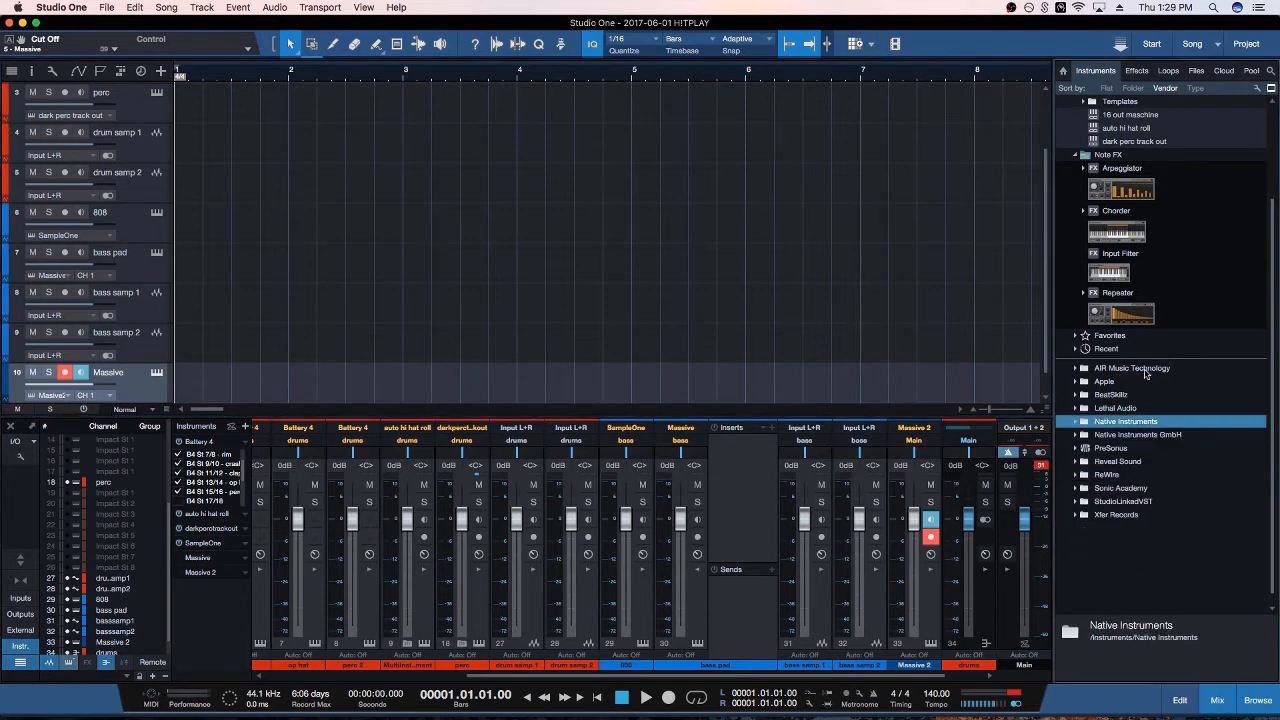
click(1147, 371)
drag(1131, 462, 600, 337)
drag(335, 333, 100, 391)
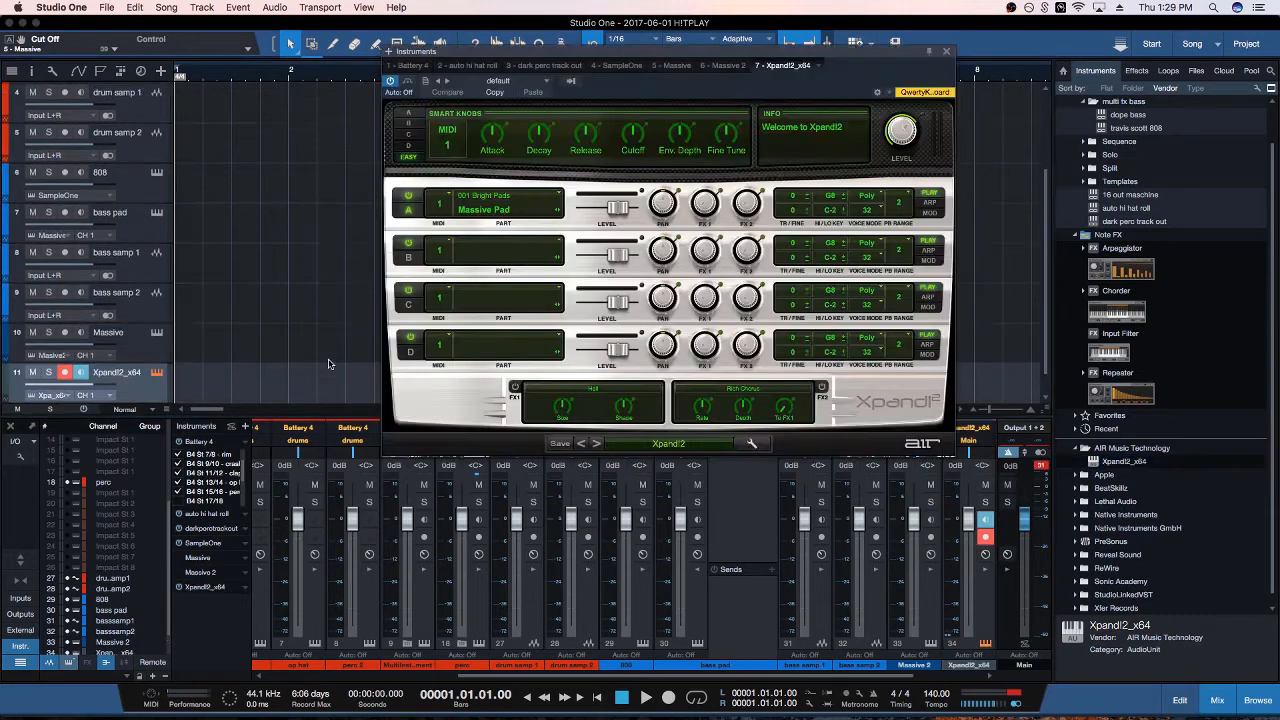
Load the 04 Ambient Piano preset from the 13 Acoustic Piano category in Xpand!2 and play a test note
click(676, 447)
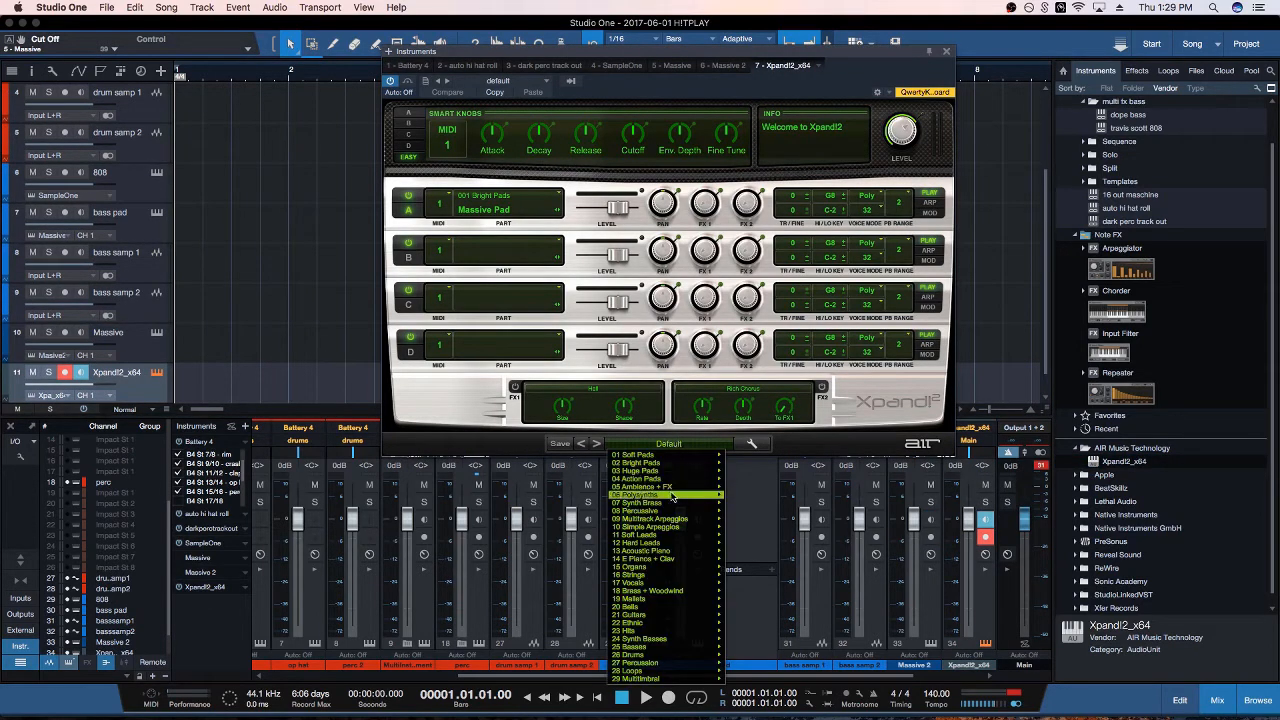
mouse_move(676, 547)
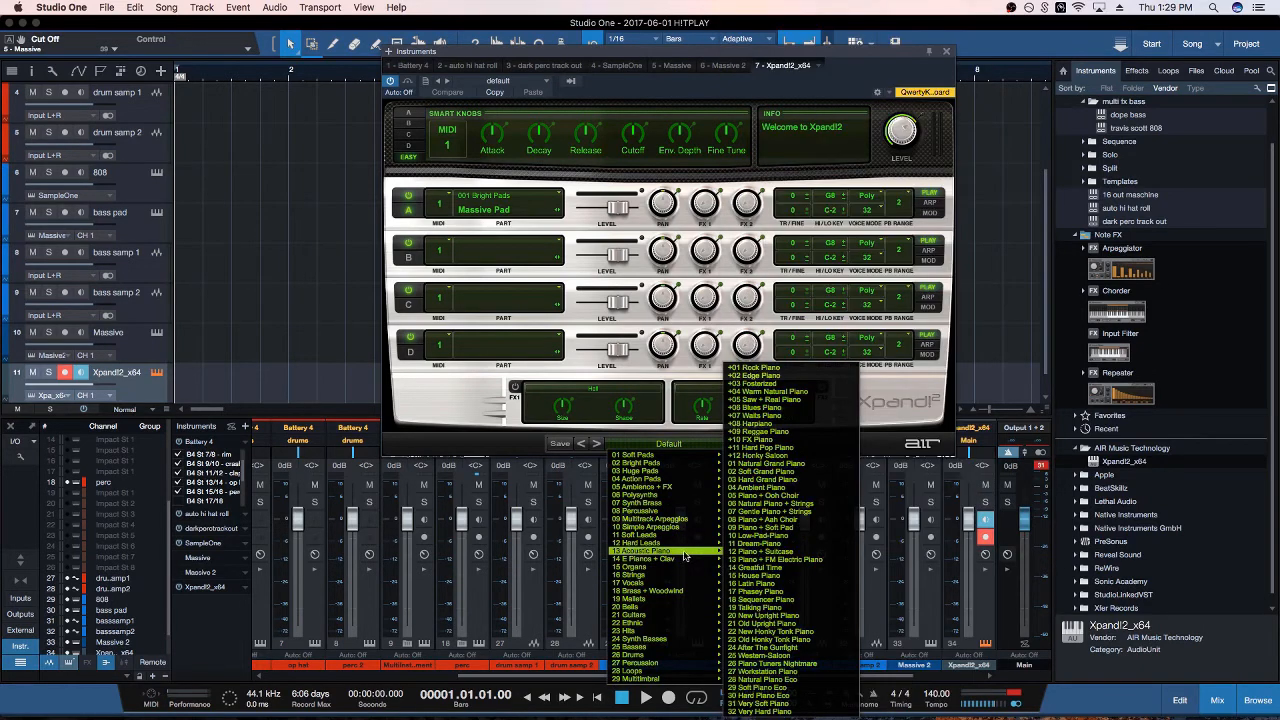
click(778, 488)
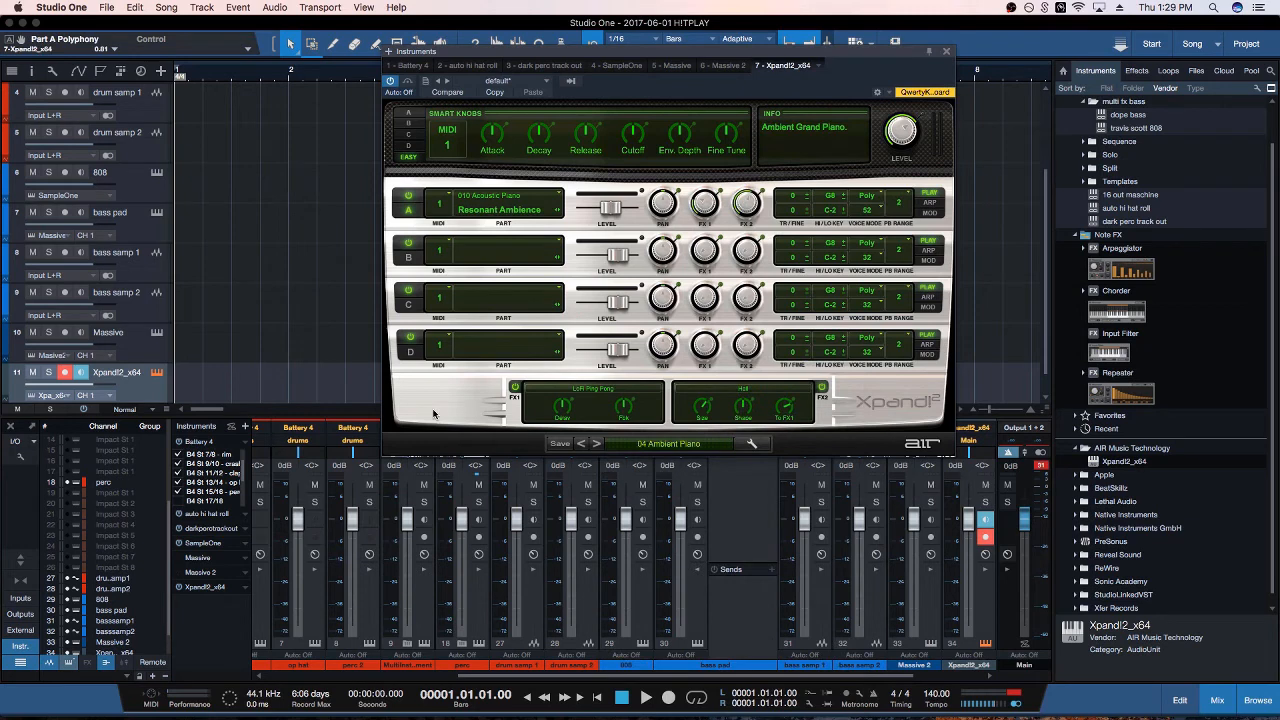
key(a)
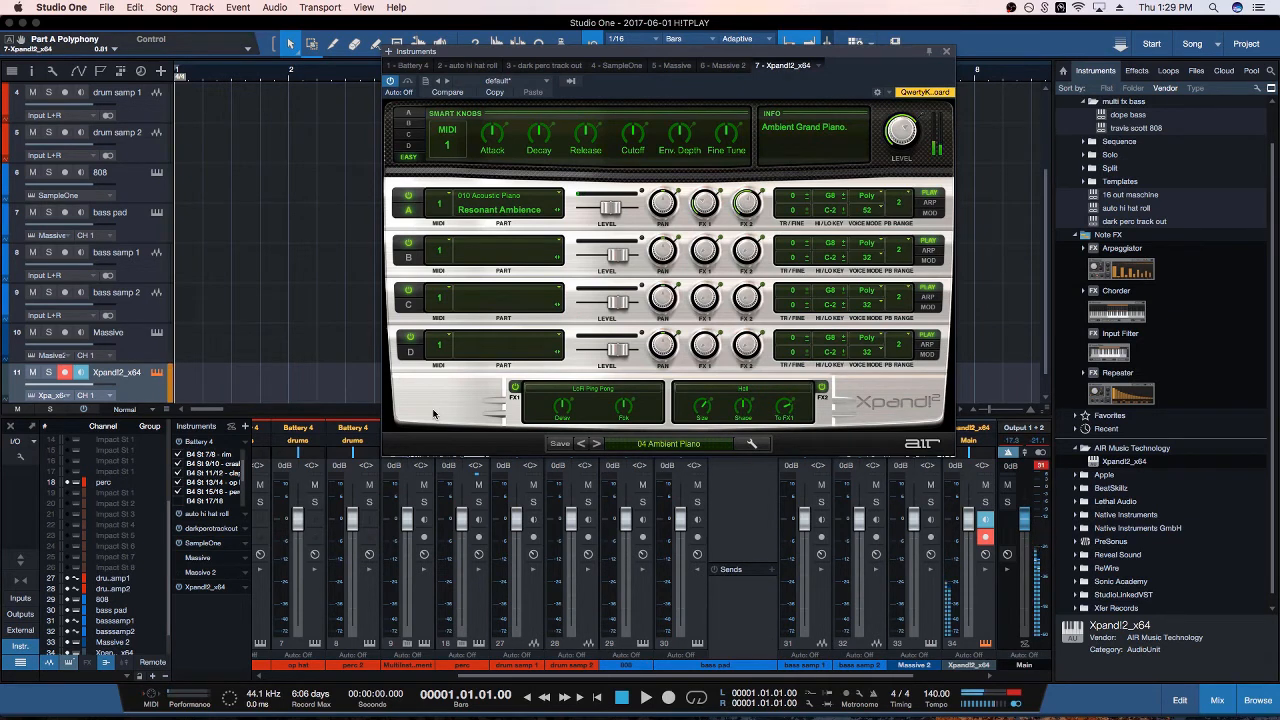
Disable f.lux for an hour and close the Xpand!2 instrument window
click(1029, 8)
mouse_move(1060, 89)
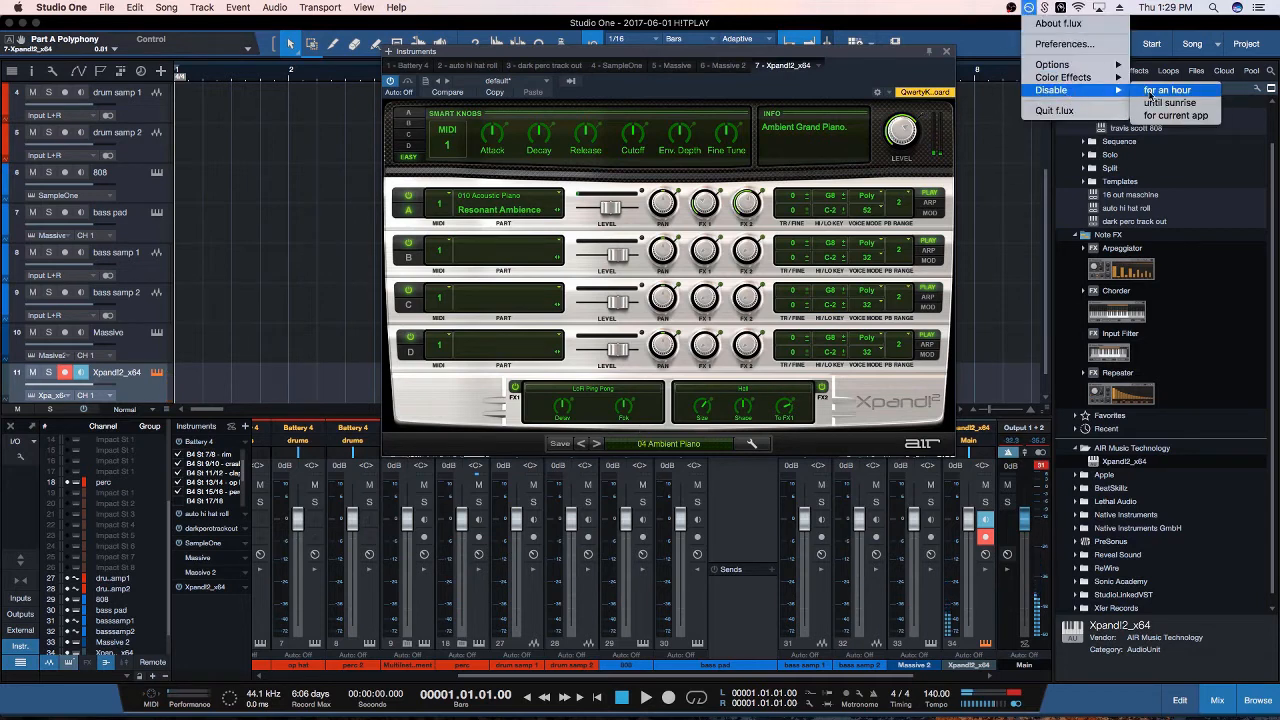
click(1165, 94)
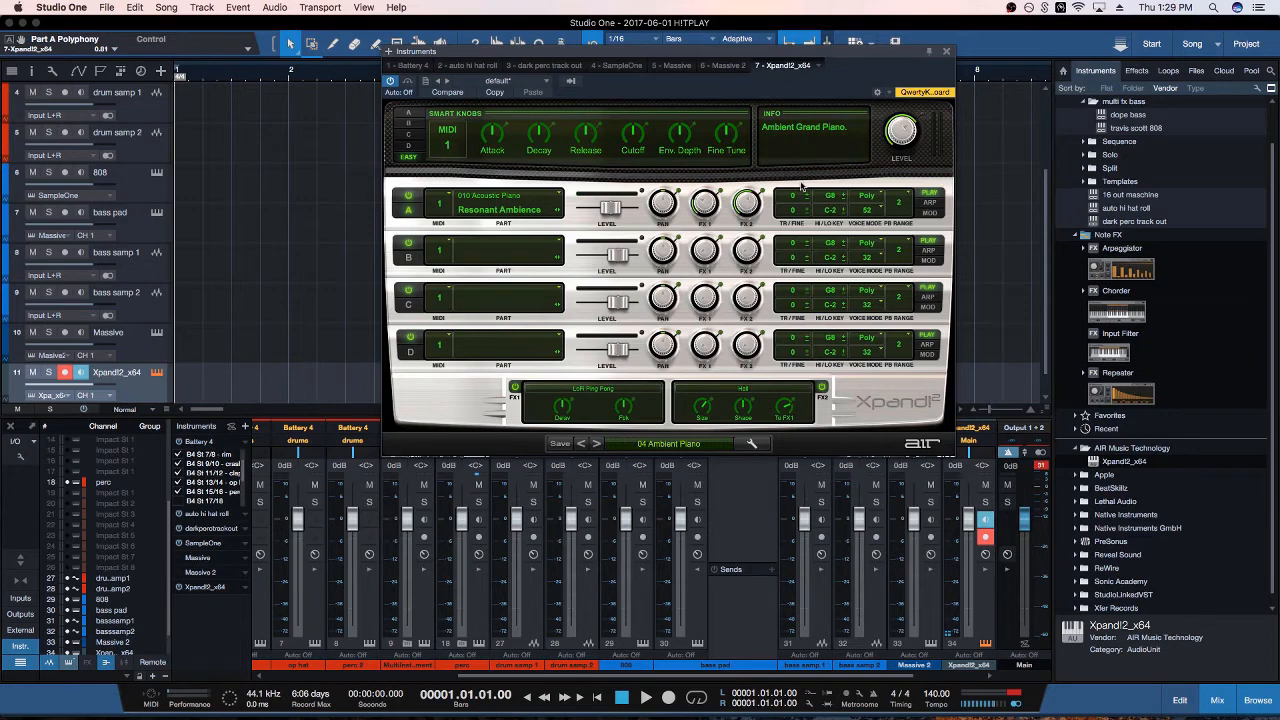
click(947, 52)
Add two green stereo audio tracks named chord samp below the Xpand!2 track
scroll(152, 360, down, 1)
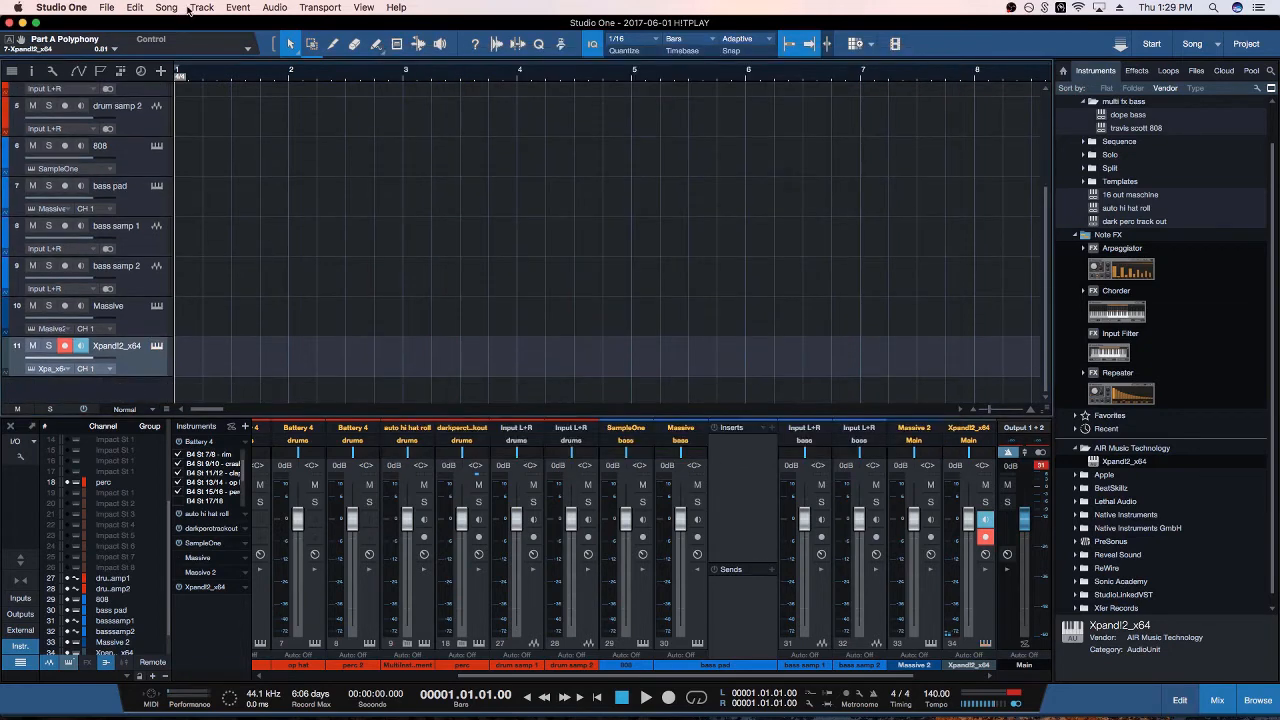
click(160, 71)
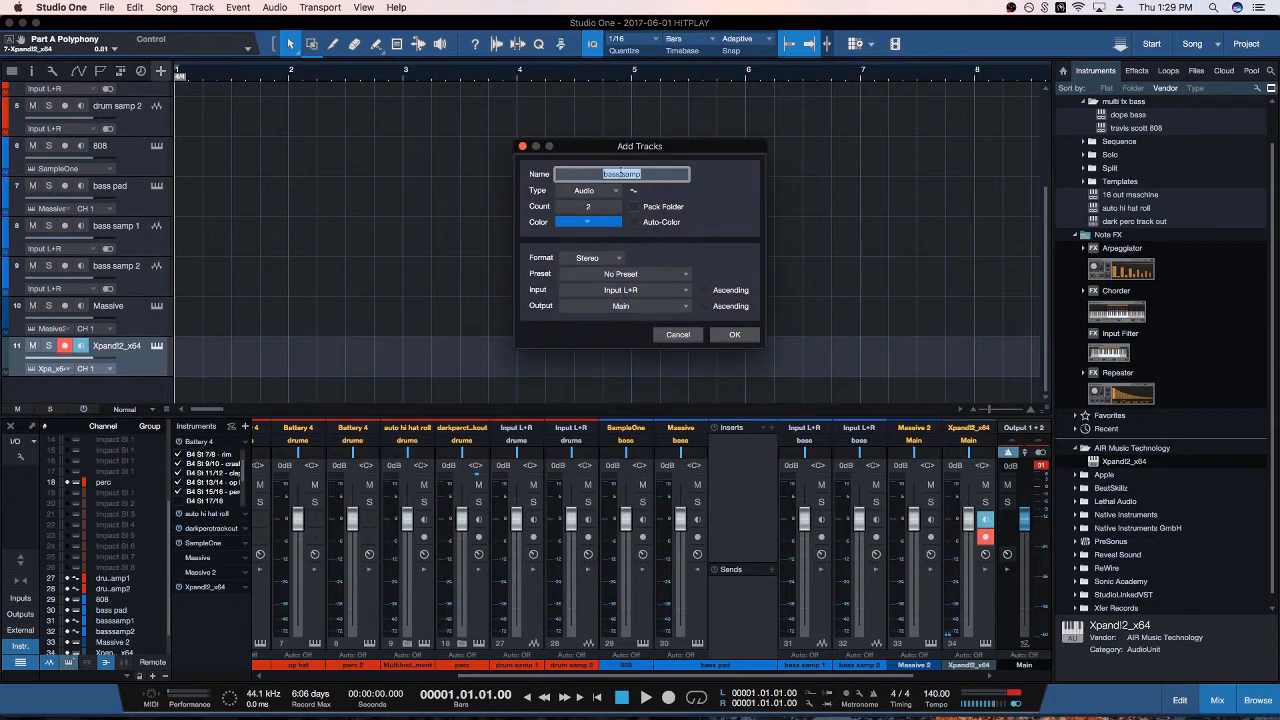
click(621, 173)
key(BackSpace)
key(BackSpace)
key(BackSpace)
text(chord)
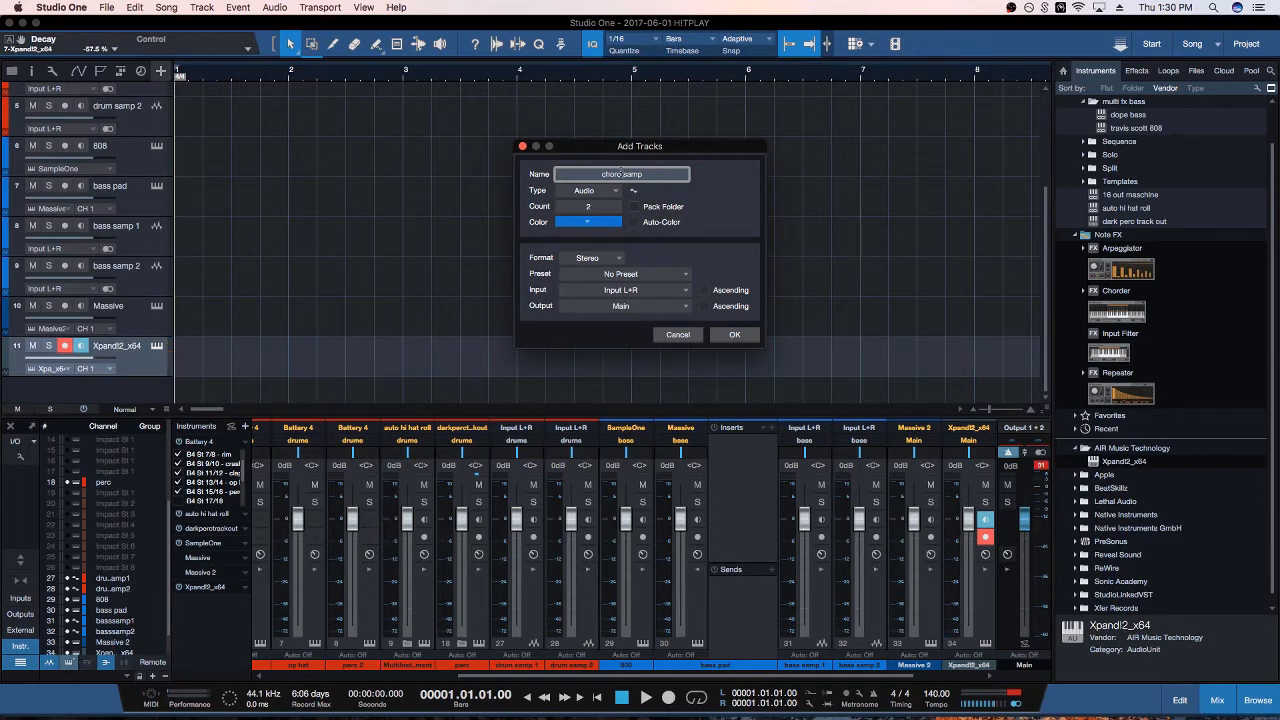
click(604, 221)
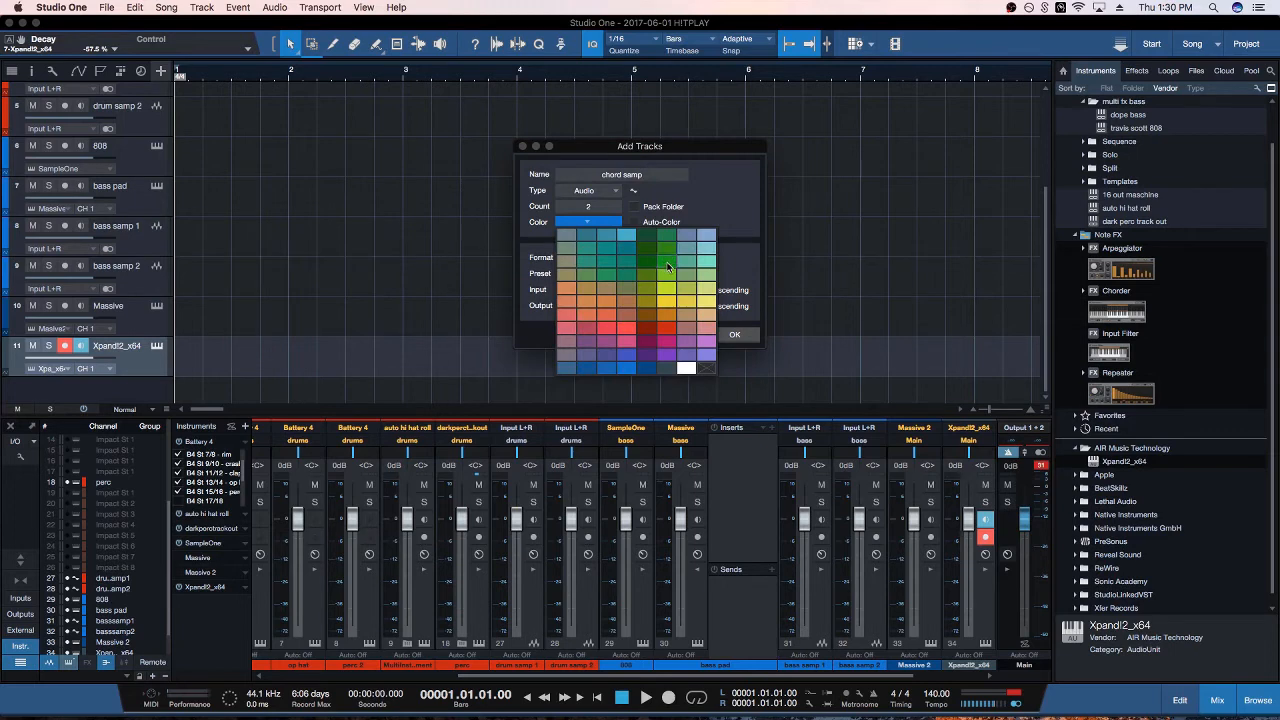
click(668, 266)
click(737, 337)
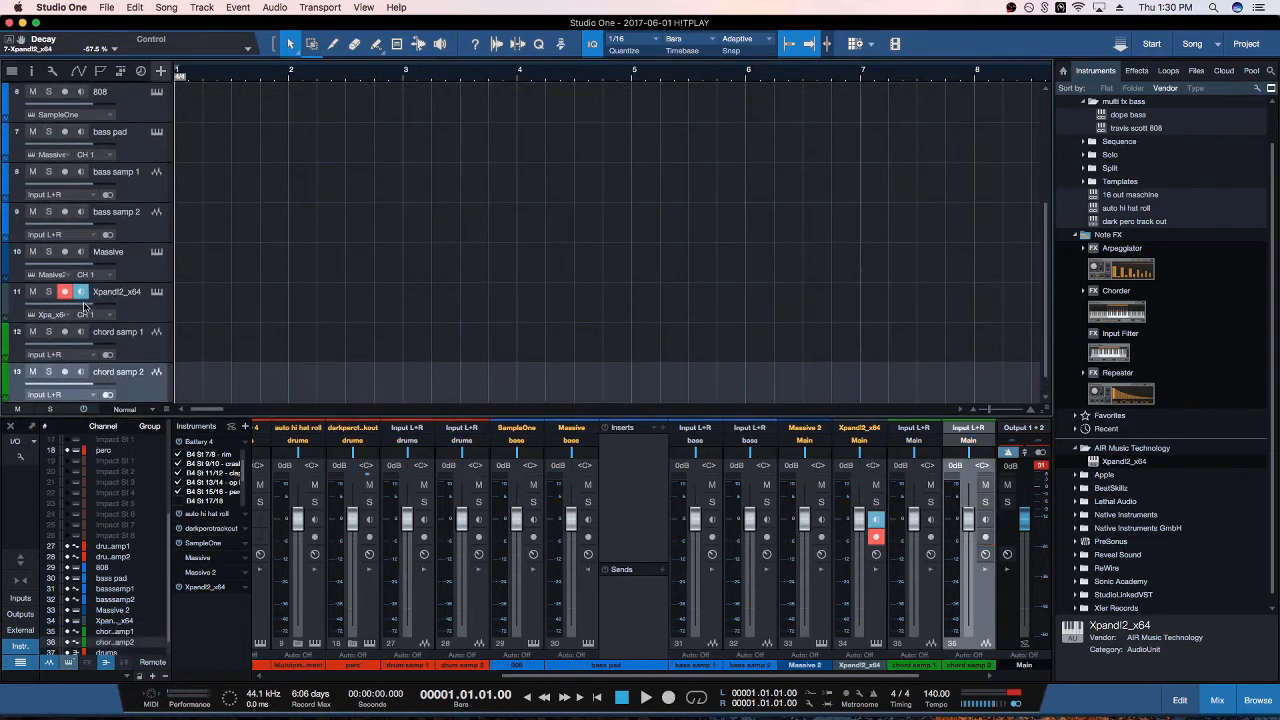
Colour the second Massive track and the Xpand!2 track green to match the chord samp tracks
click(145, 306)
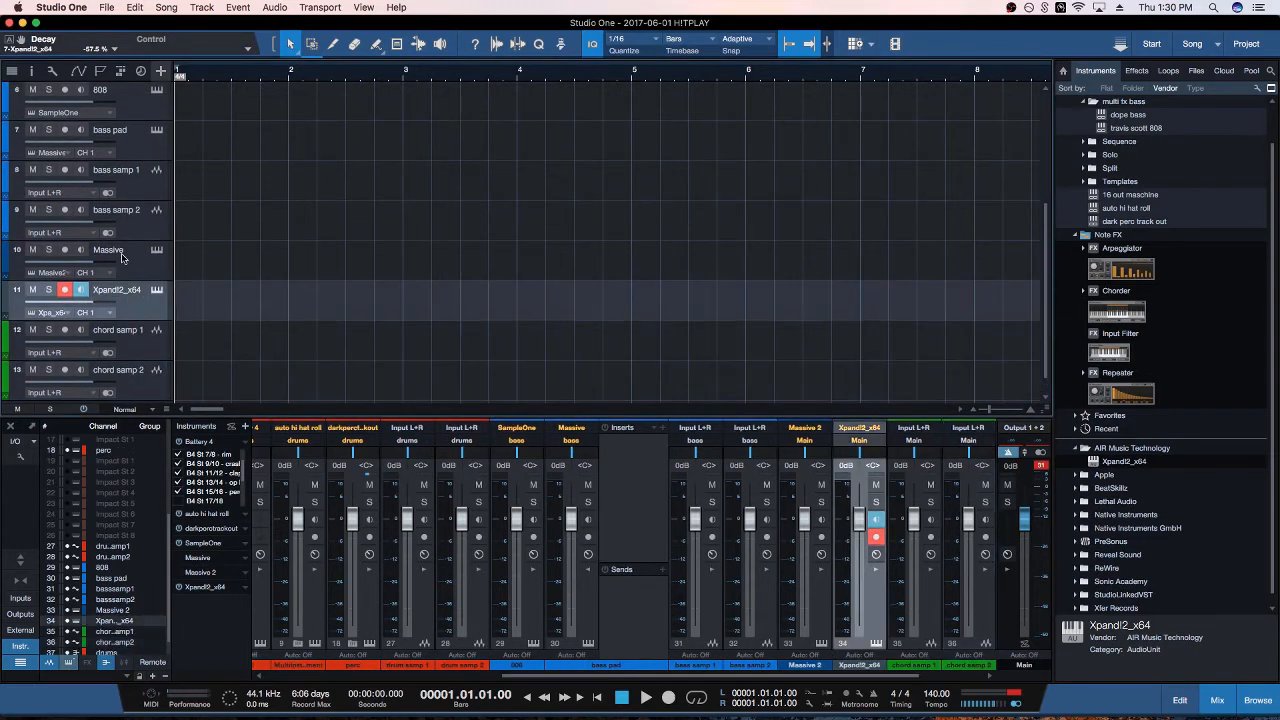
click(8, 268)
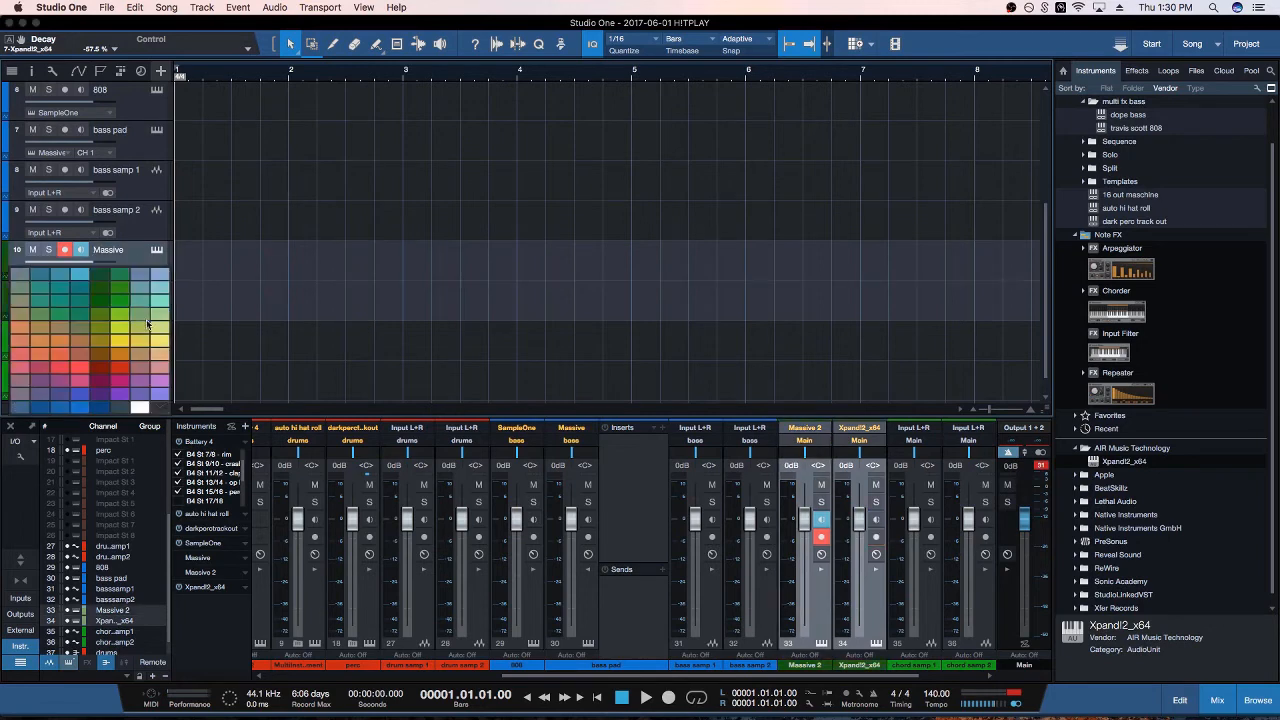
click(118, 302)
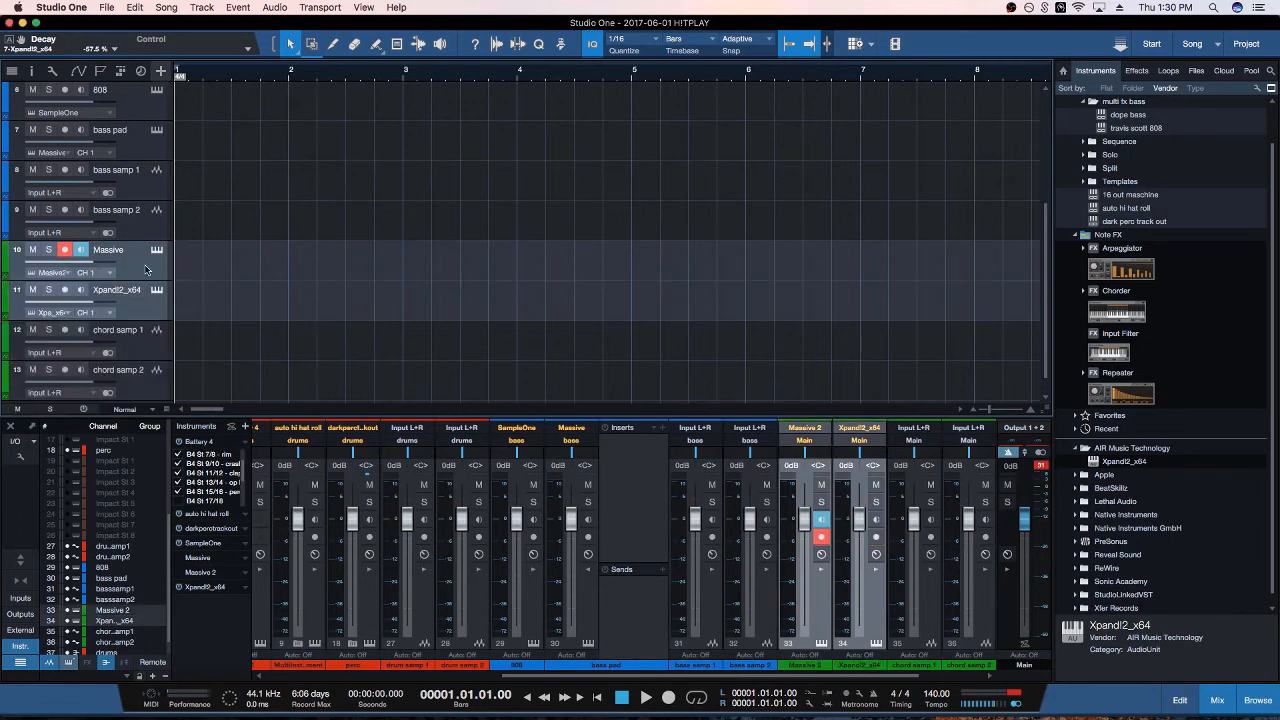
Rename the second Massive track as chord 1 and the Xpand!2 track as chord 2
double_click(121, 250)
key(BackSpace)
double_click(138, 291)
key(BackSpace)
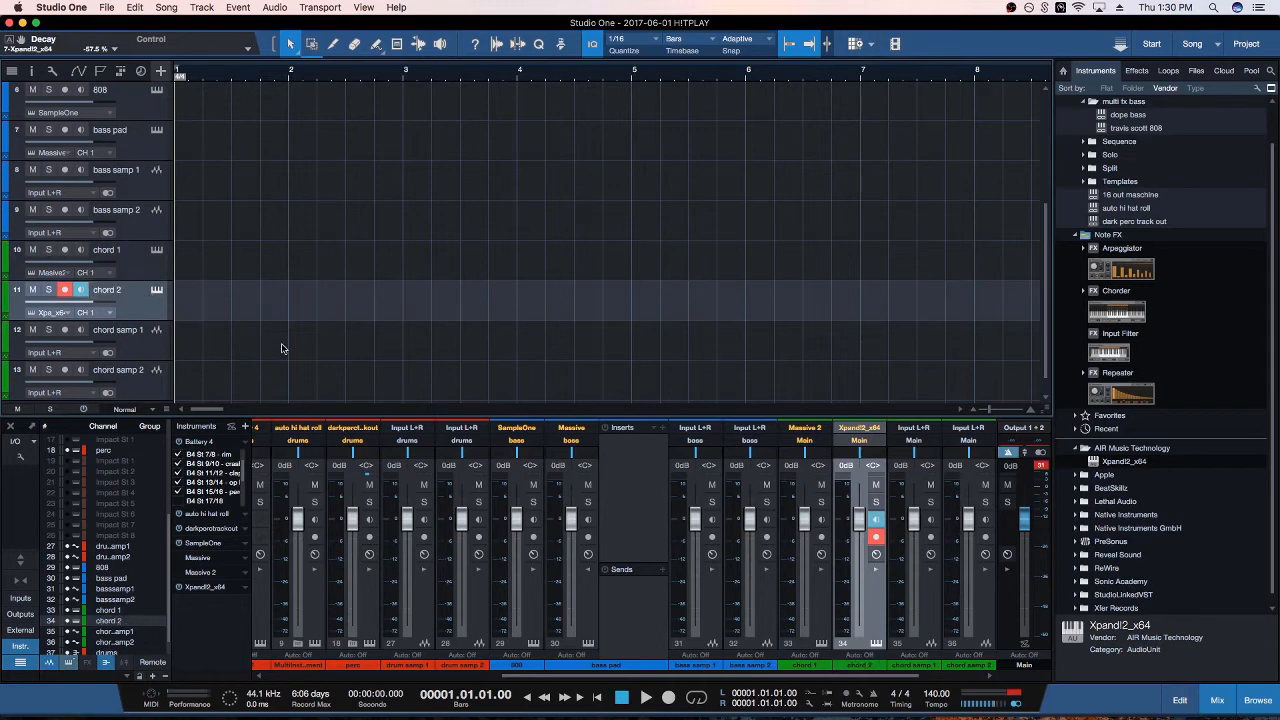
key(Return)
Route the channels chord 1 through chord samp 2 to a new bus named chords, coloured green
scroll(203, 322, down, 1)
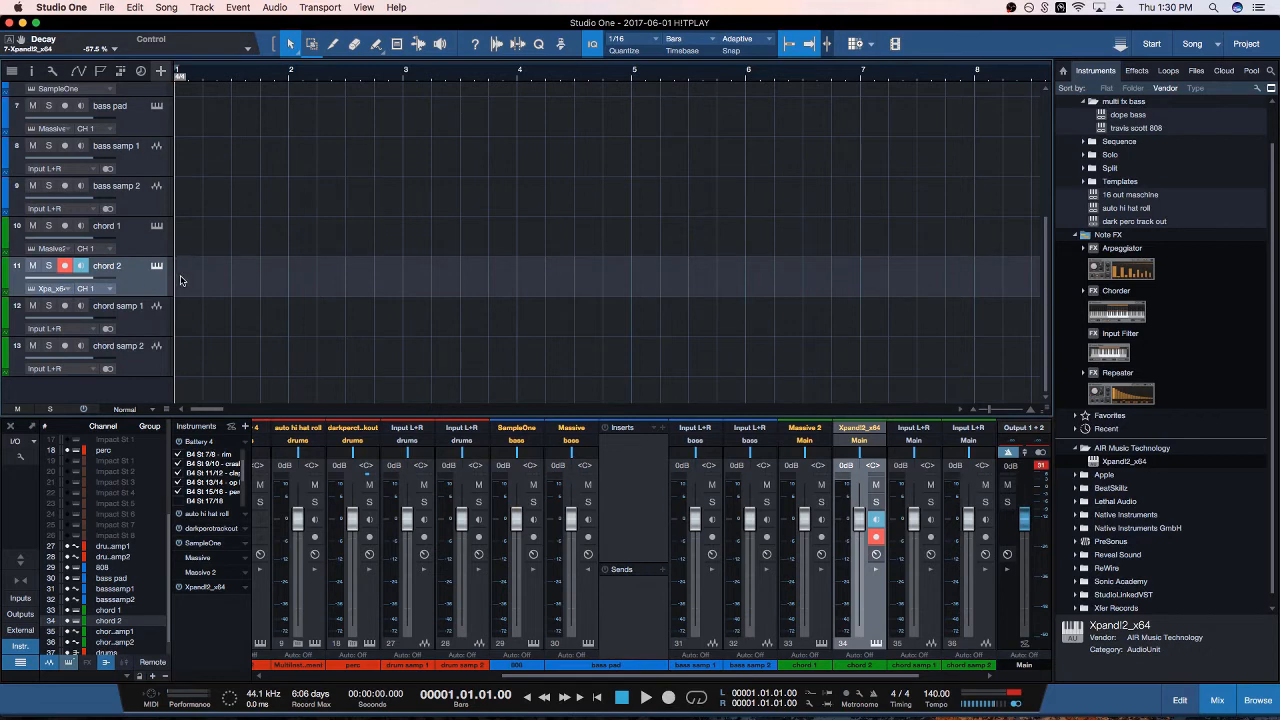
click(586, 571)
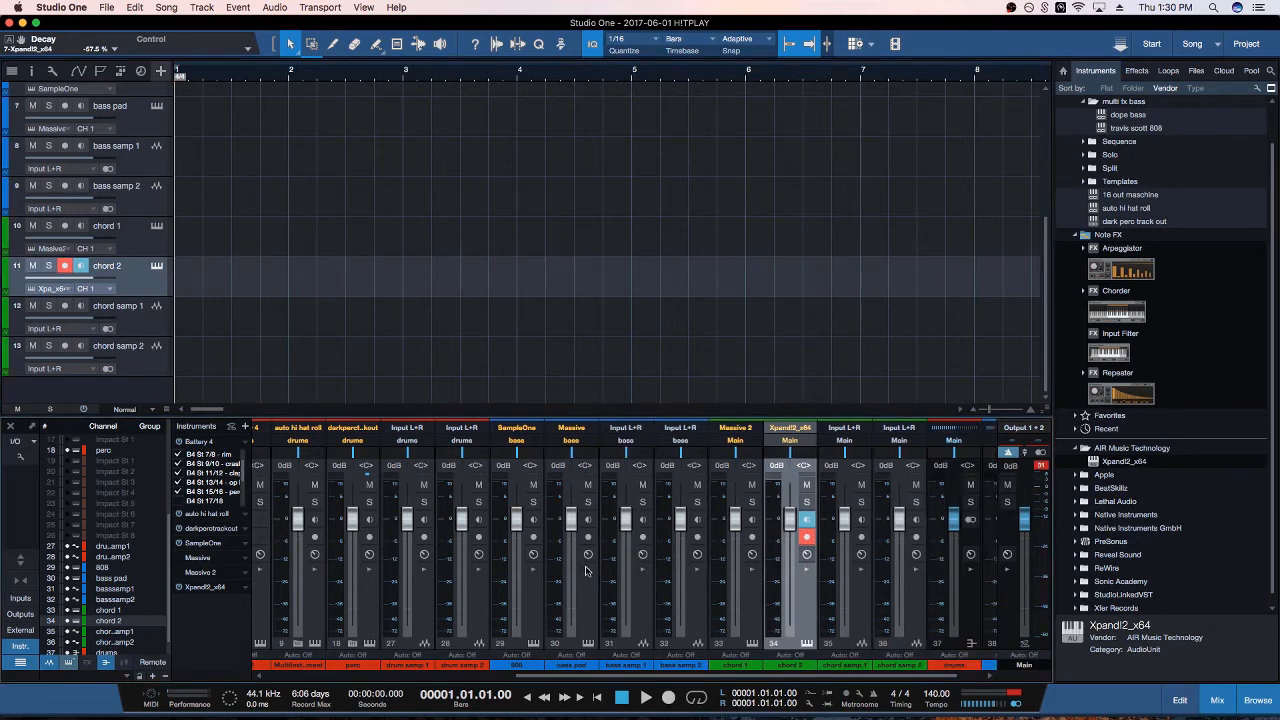
click(752, 632)
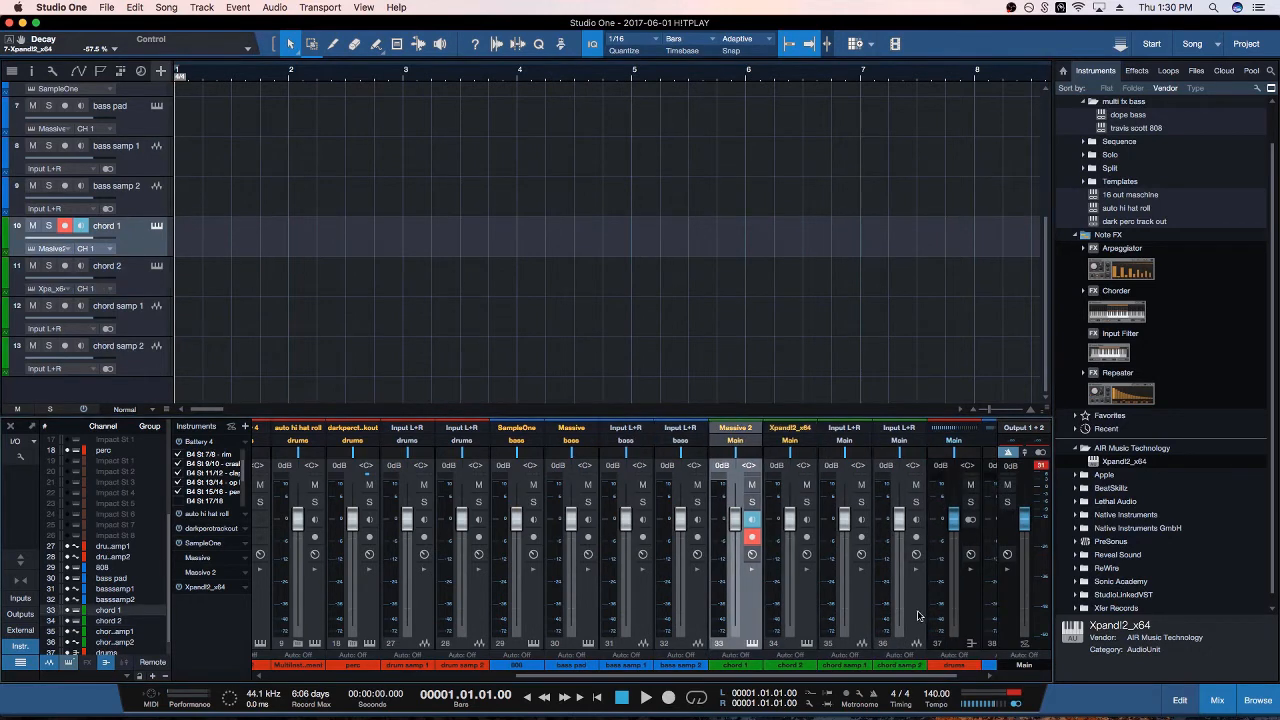
shift+click(922, 617)
right_click(922, 617)
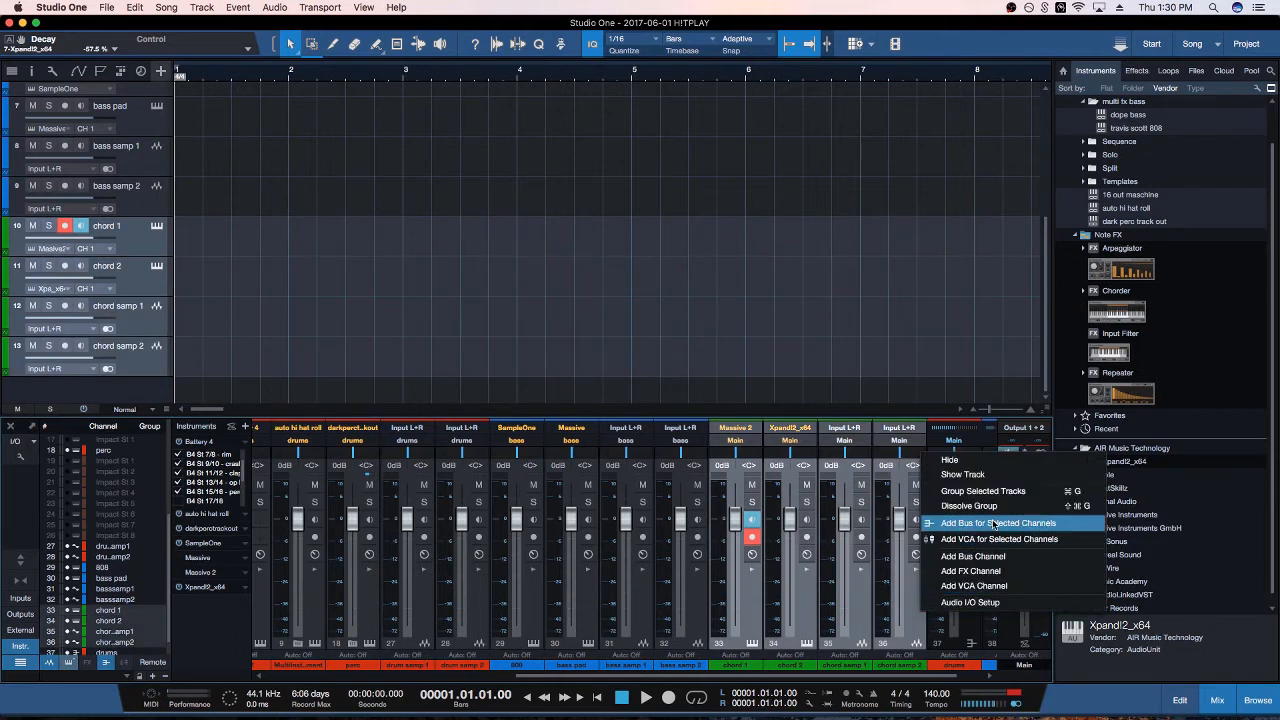
click(995, 524)
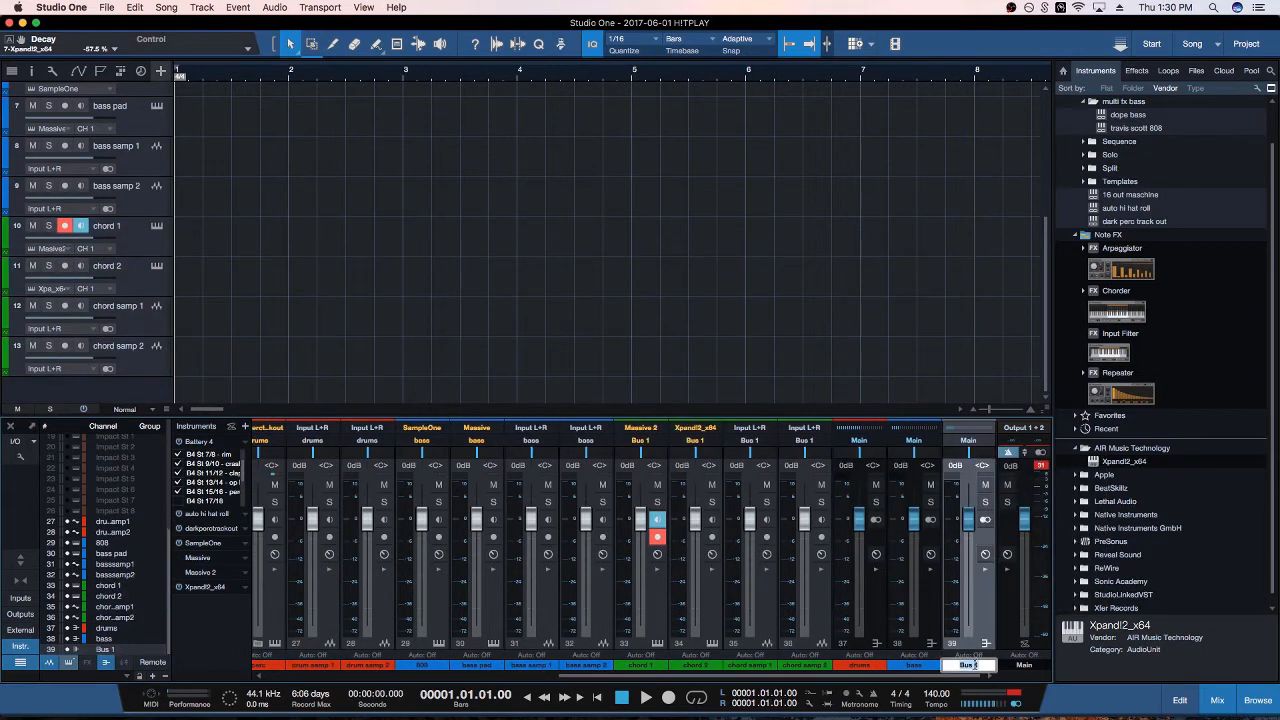
key(BackSpace)
key(Return)
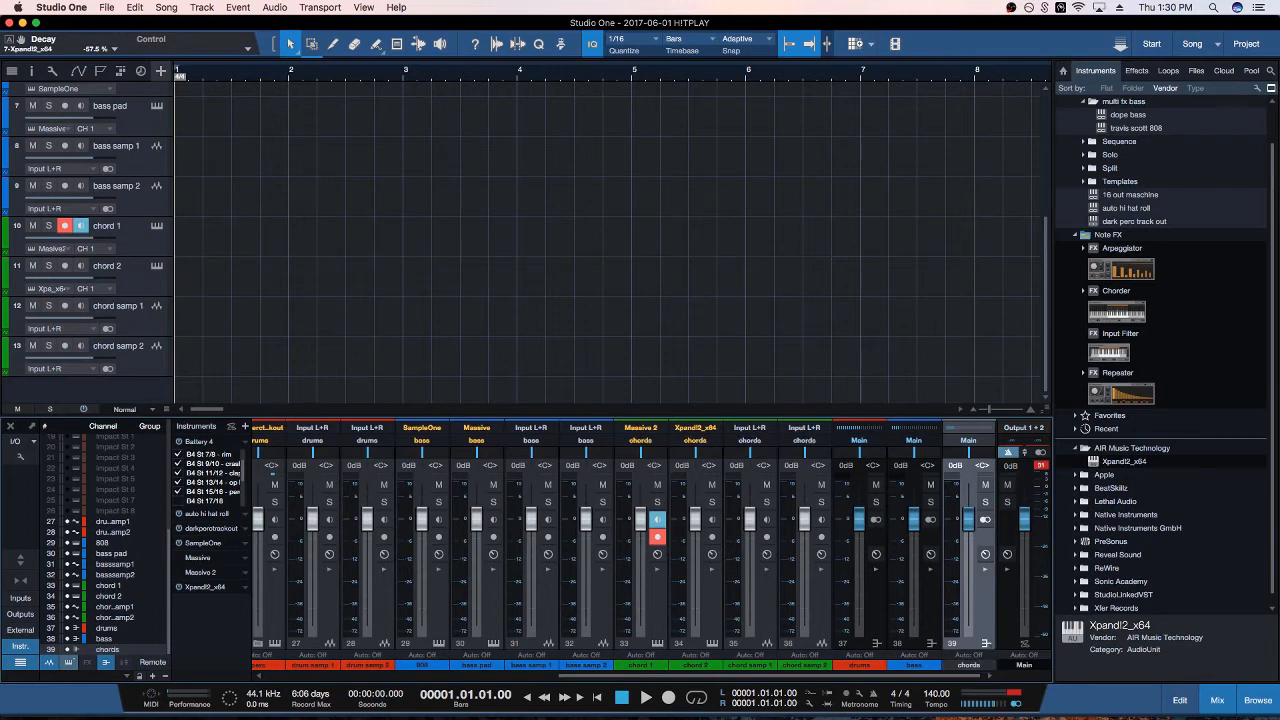
click(980, 668)
click(1109, 556)
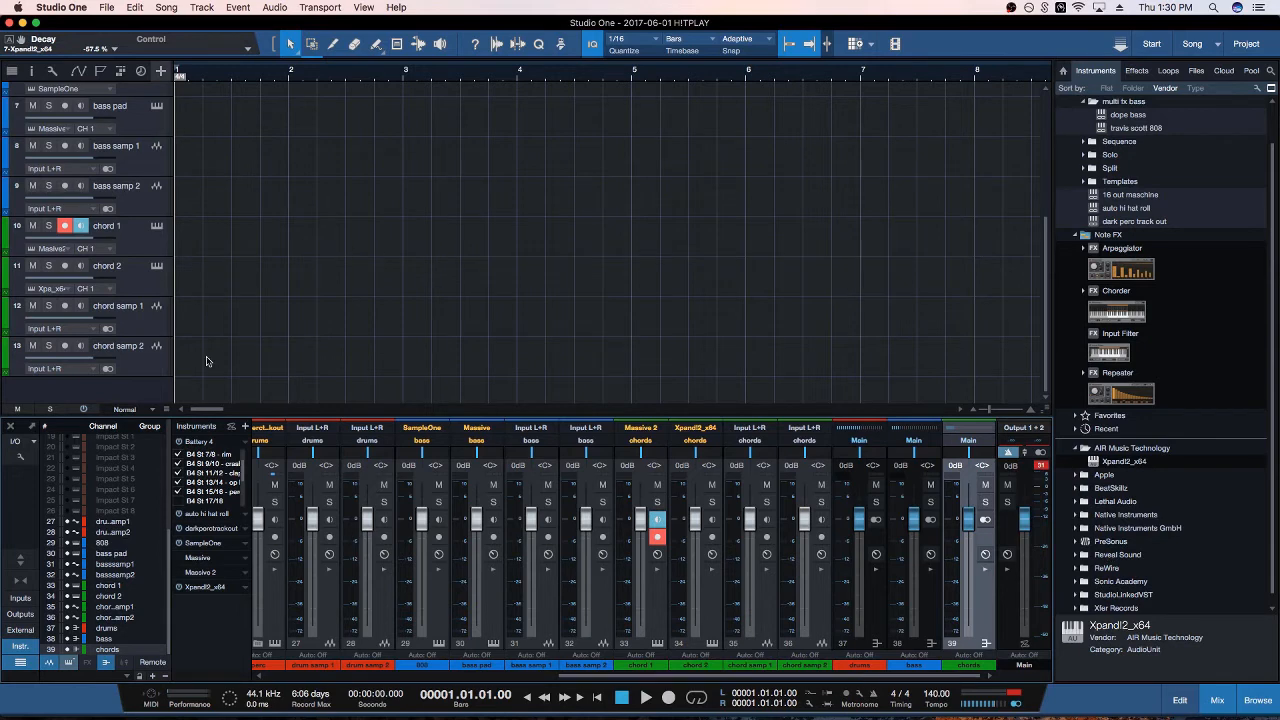
Add three purple stereo audio tracks named effects below chord samp 2
right_click(130, 386)
click(271, 304)
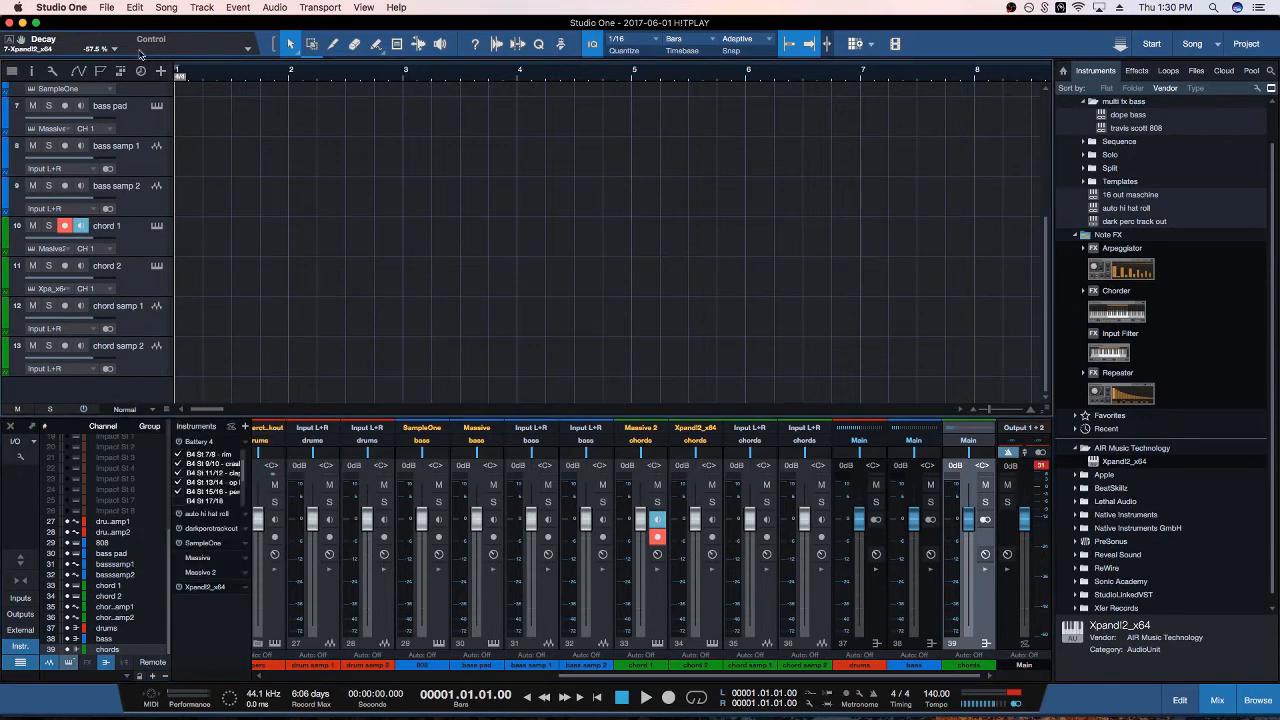
click(161, 70)
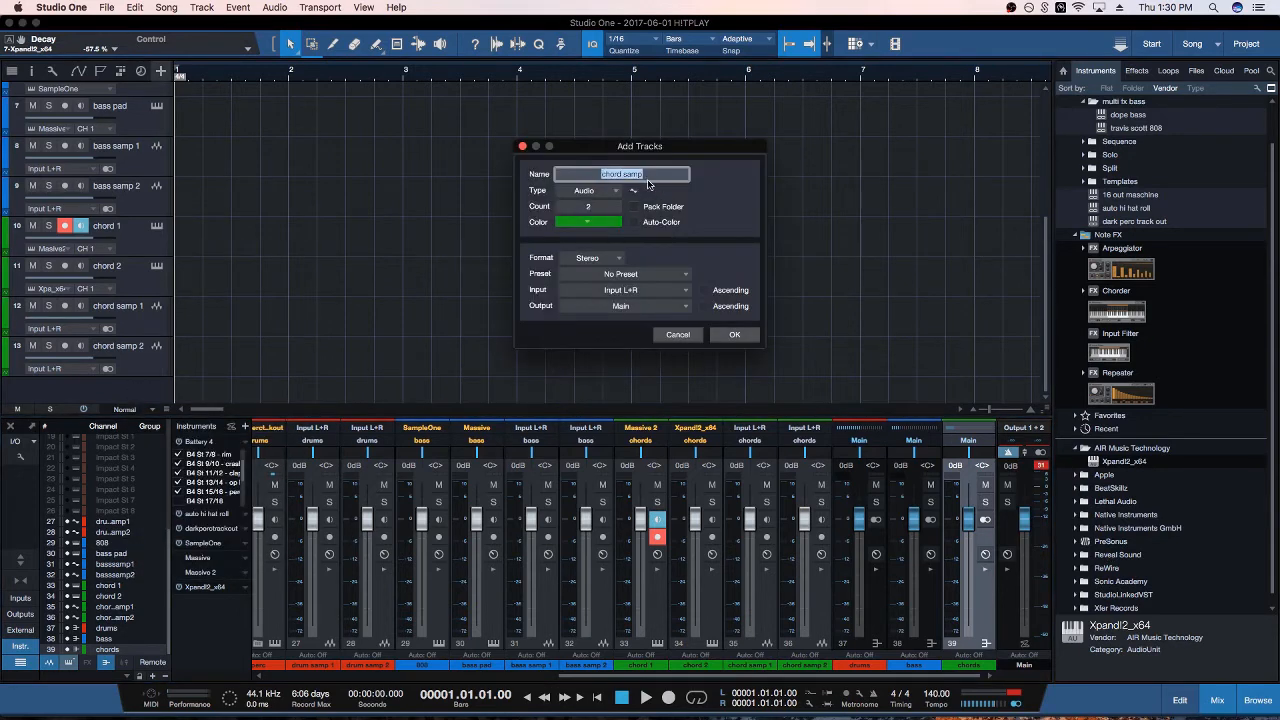
text(effects)
click(592, 207)
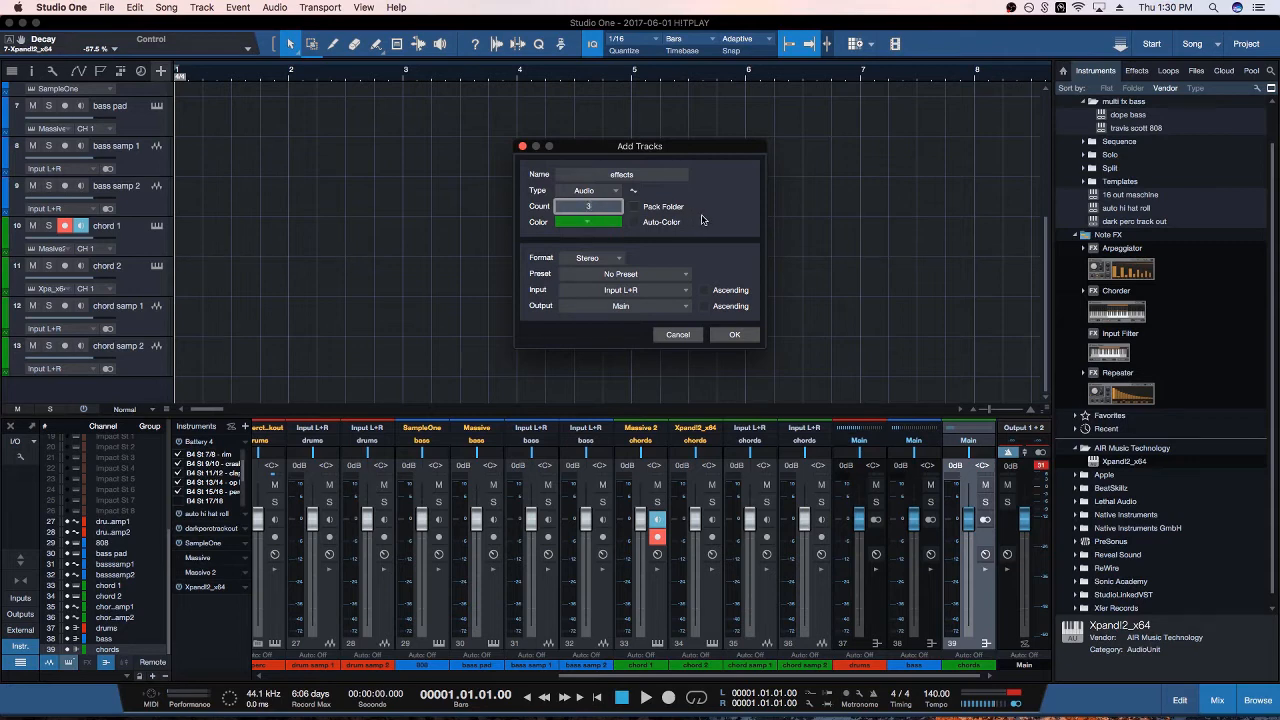
key(Return)
click(606, 224)
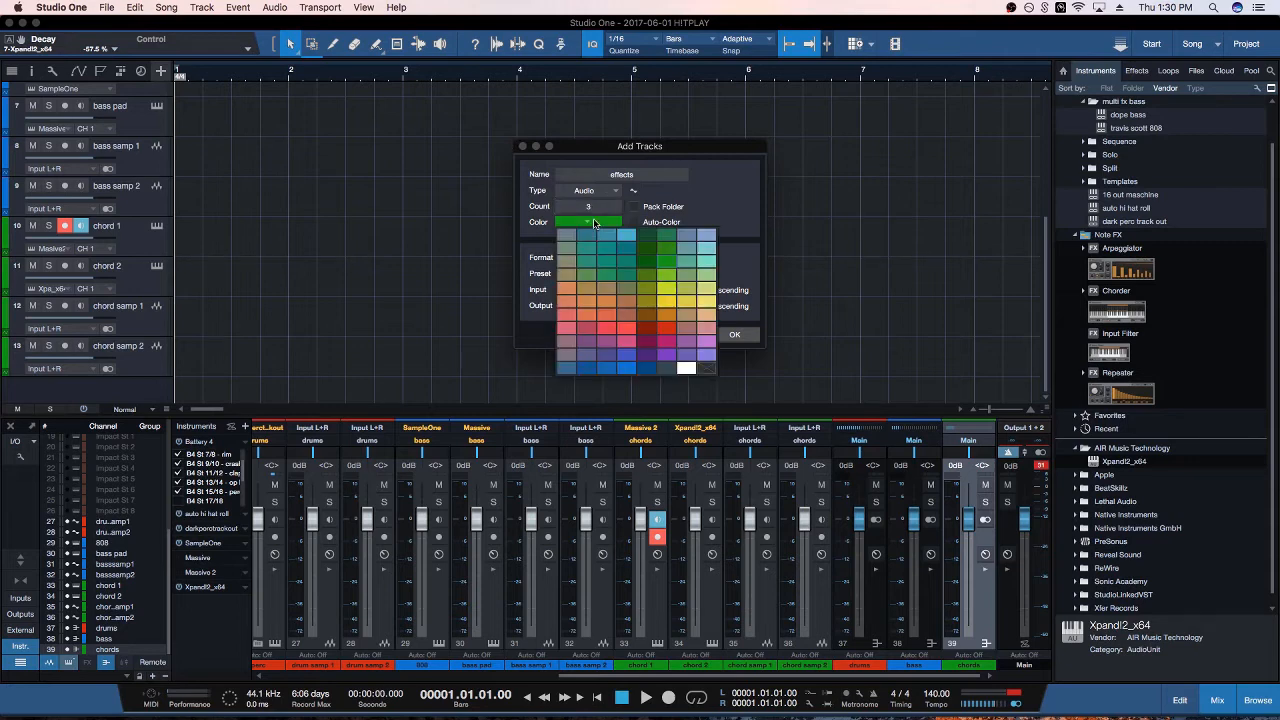
click(675, 356)
click(735, 336)
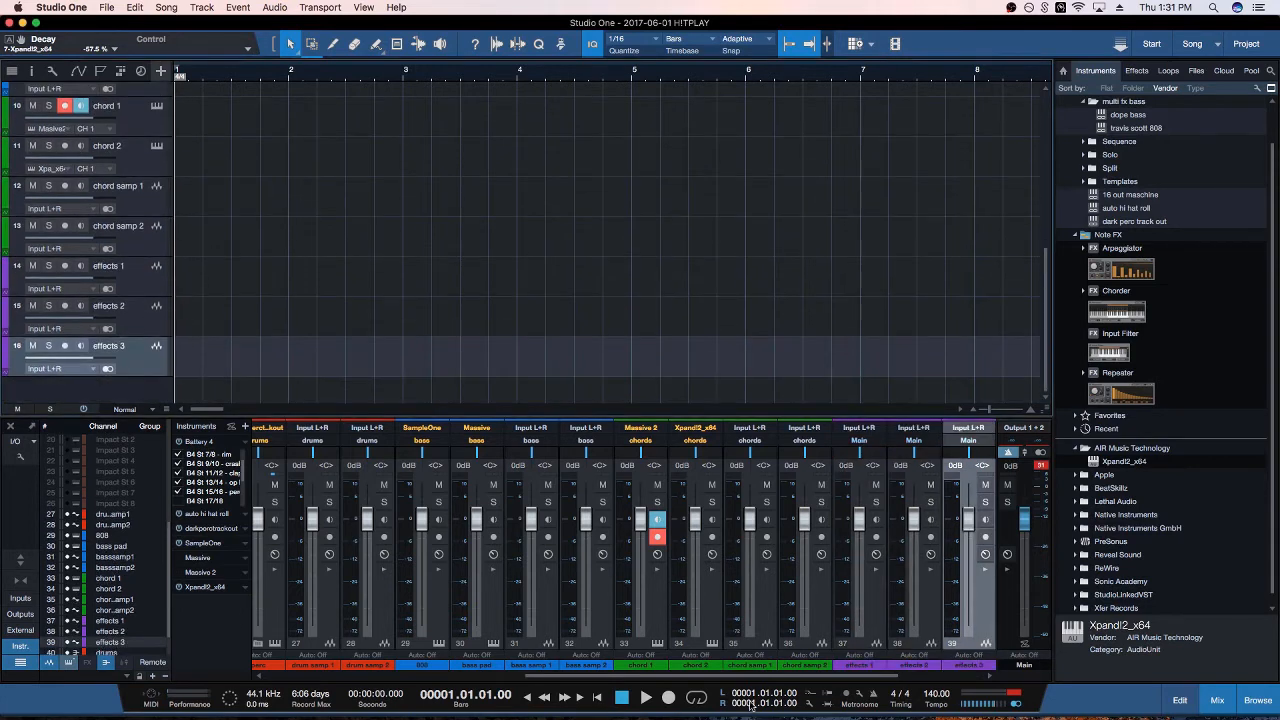
Add a bus for the selected channels effects 1 through effects 3 and name it effects
drag(784, 677, 1009, 676)
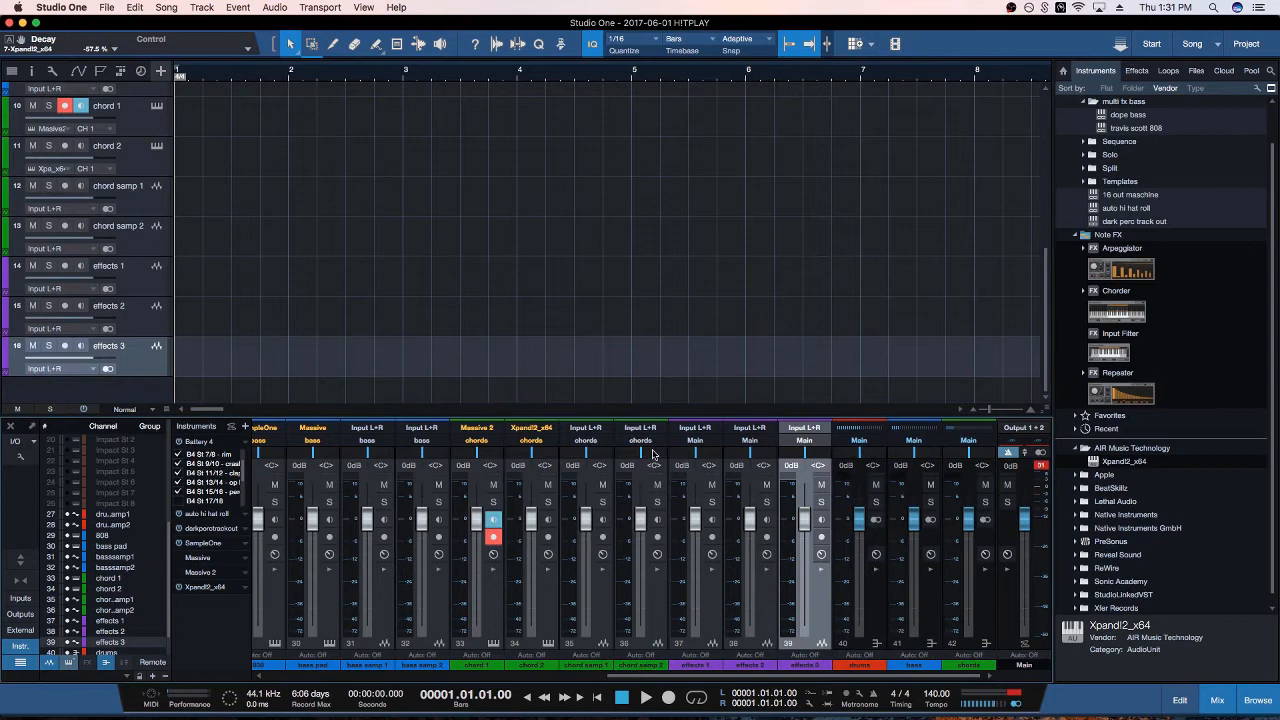
click(715, 613)
shift+click(821, 609)
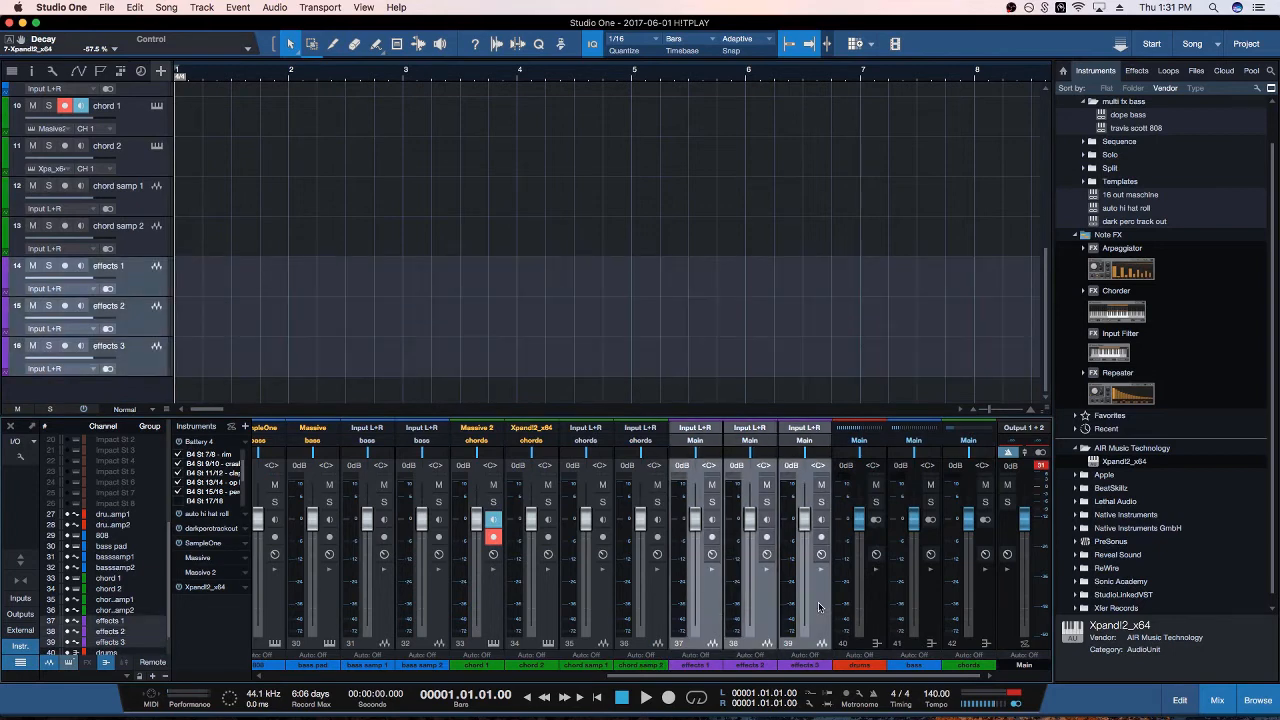
right_click(820, 607)
click(898, 516)
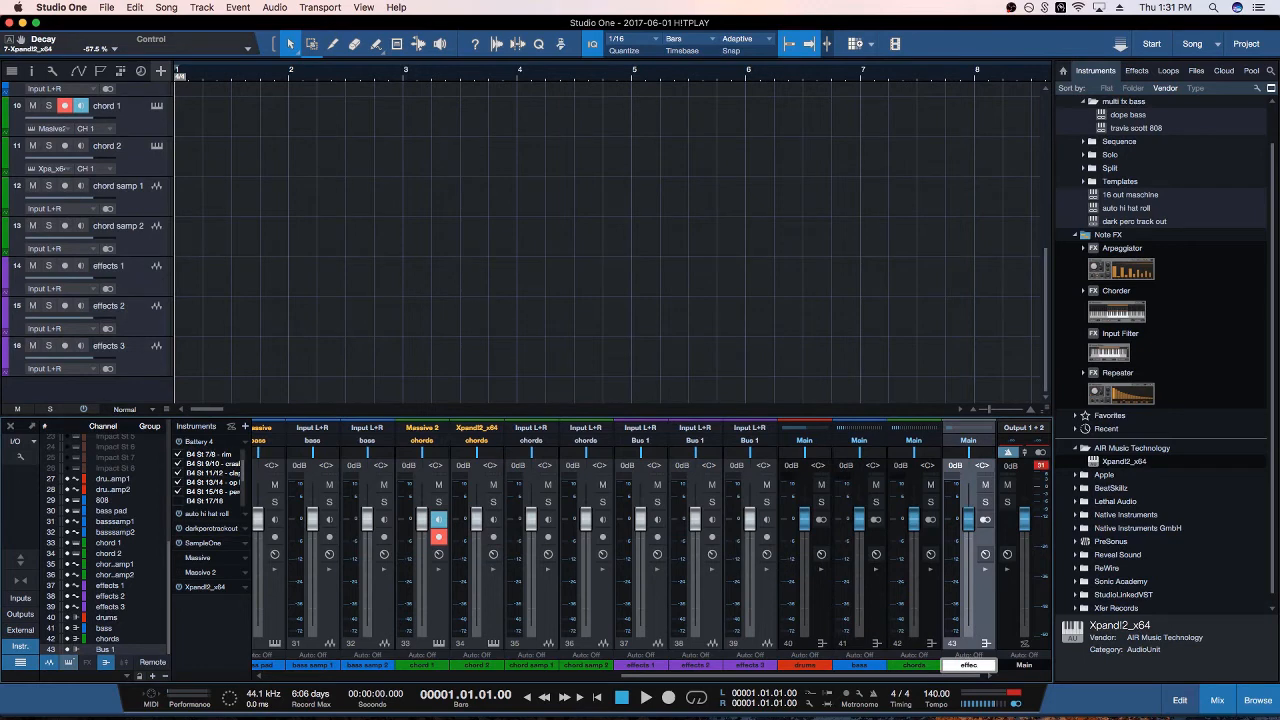
key(Return)
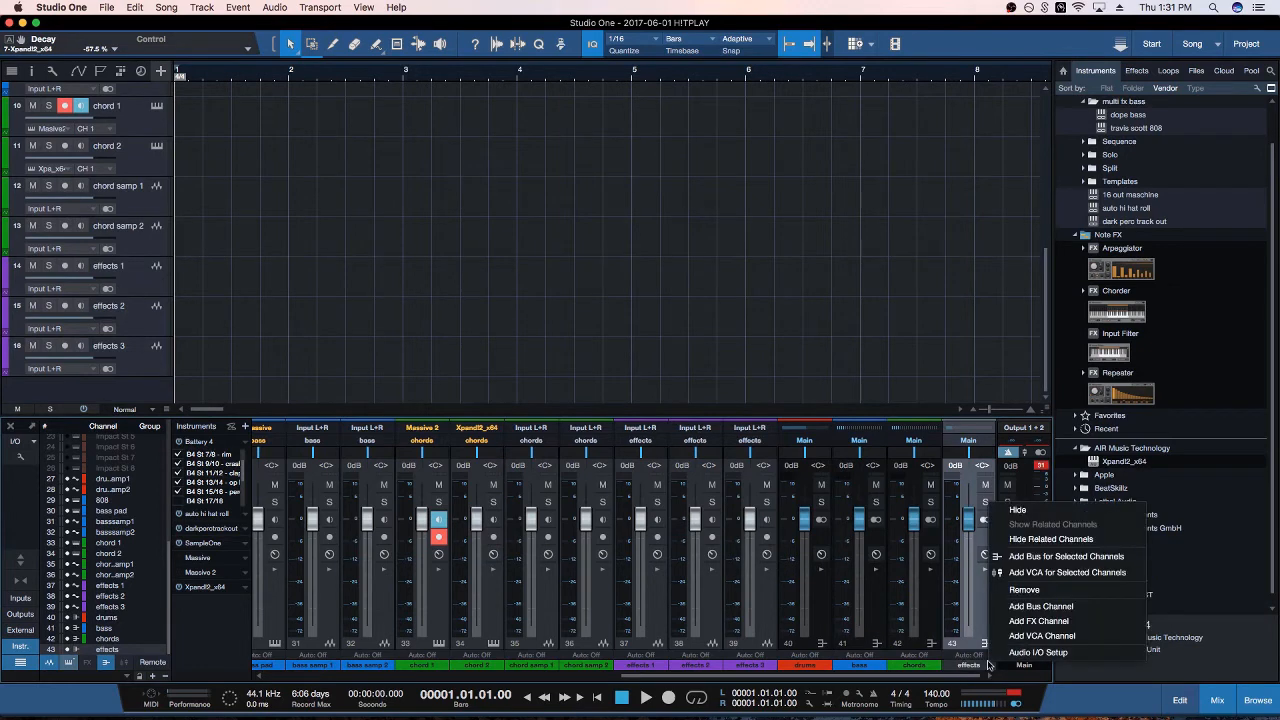
Colour the effects bus channel purple to match the effects channels
right_click(991, 665)
click(955, 665)
click(955, 665)
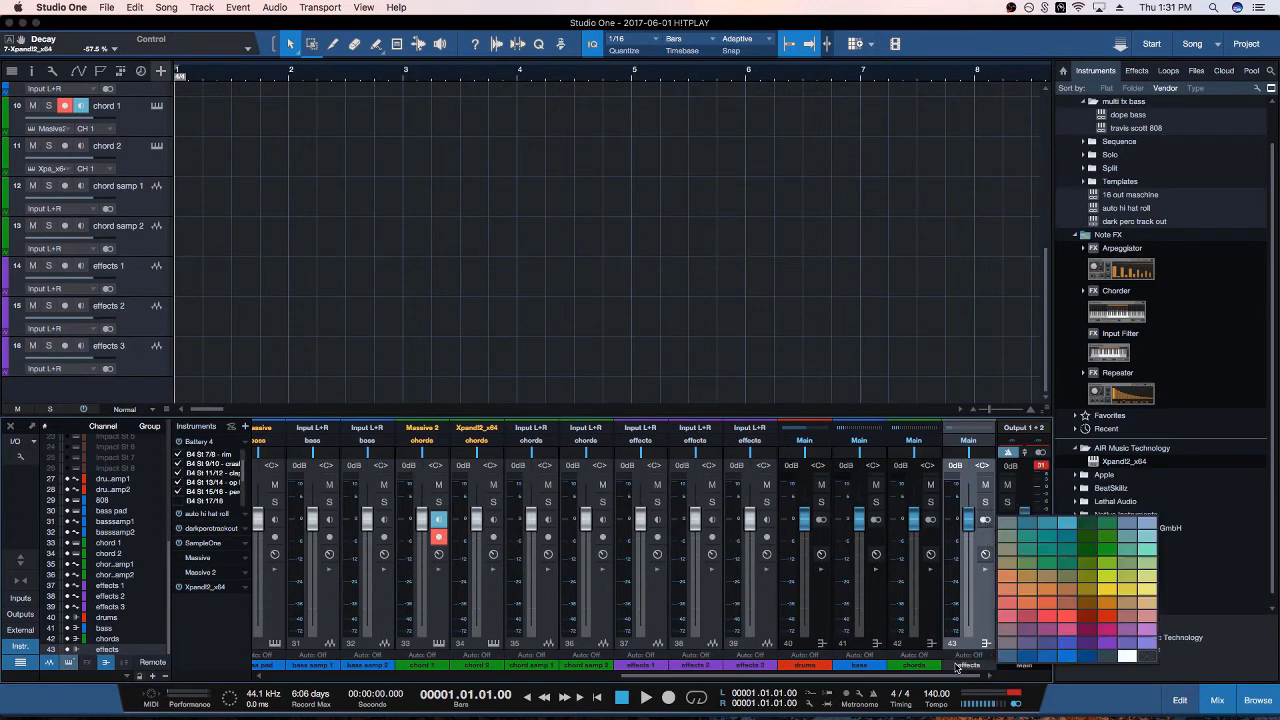
click(1107, 647)
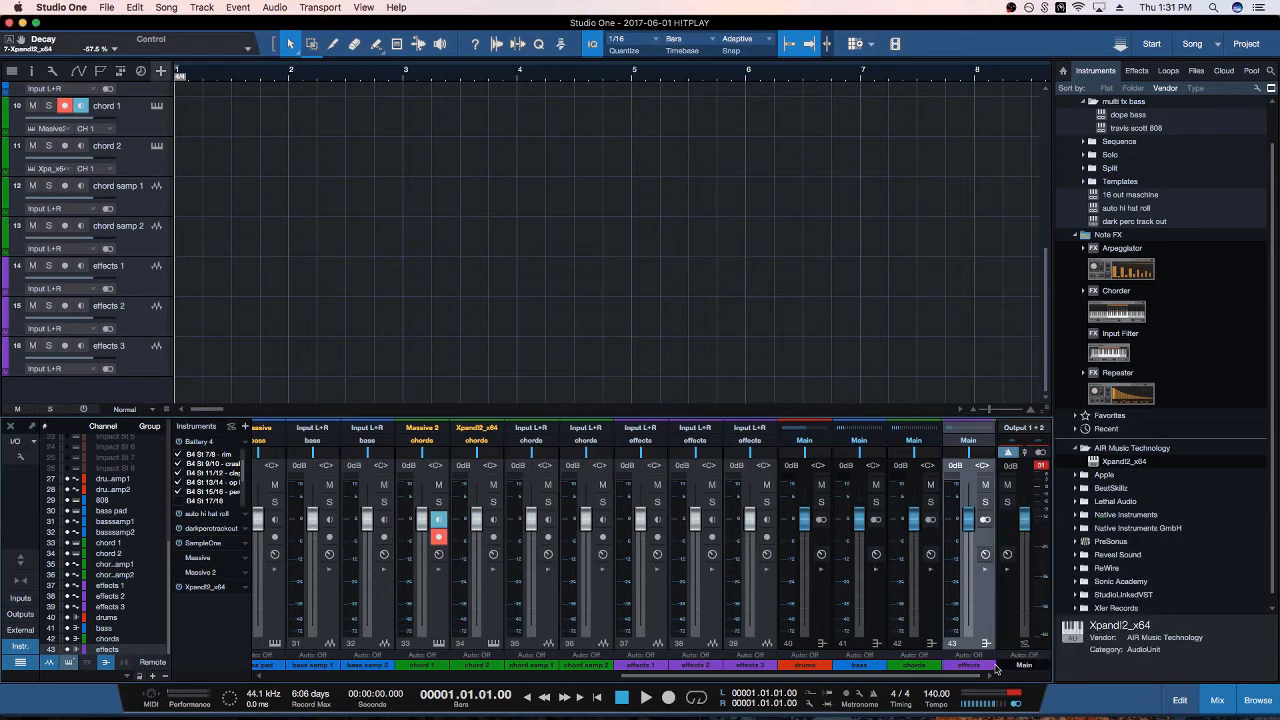
Add three empty bus channels after the effects bus in the mixer
right_click(989, 622)
click(1038, 562)
right_click(970, 626)
click(1020, 567)
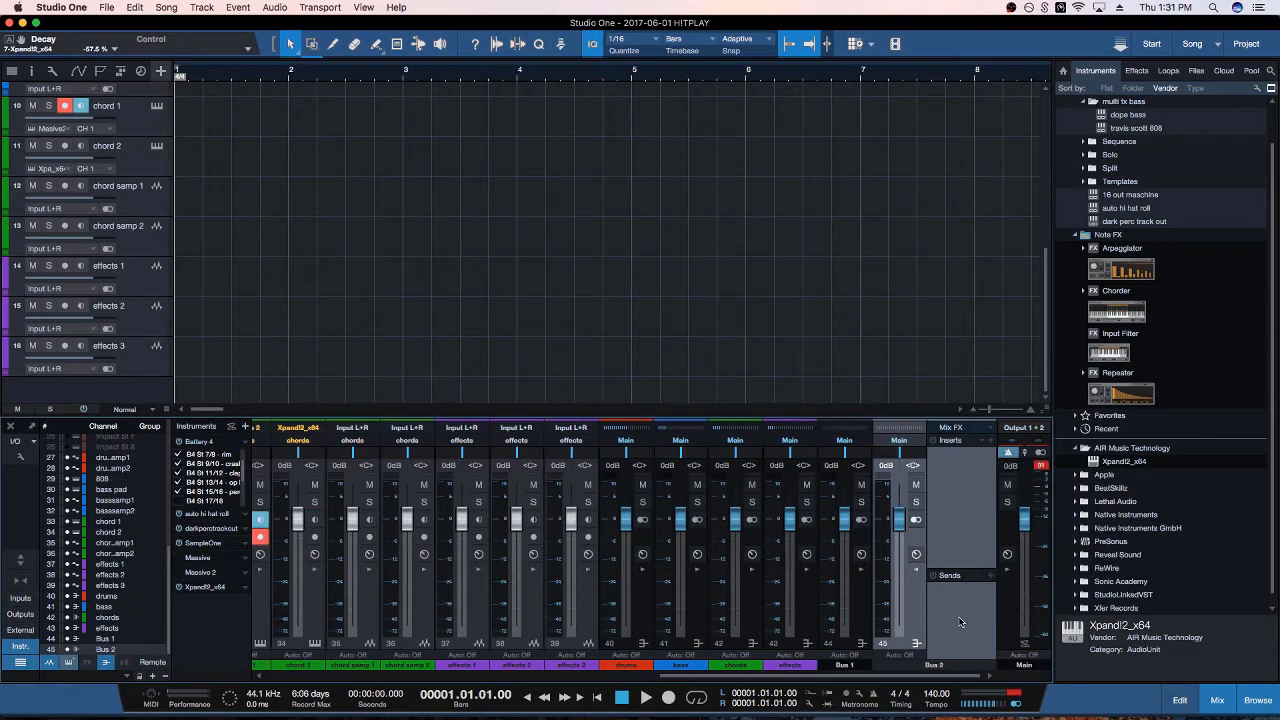
right_click(968, 622)
click(1031, 566)
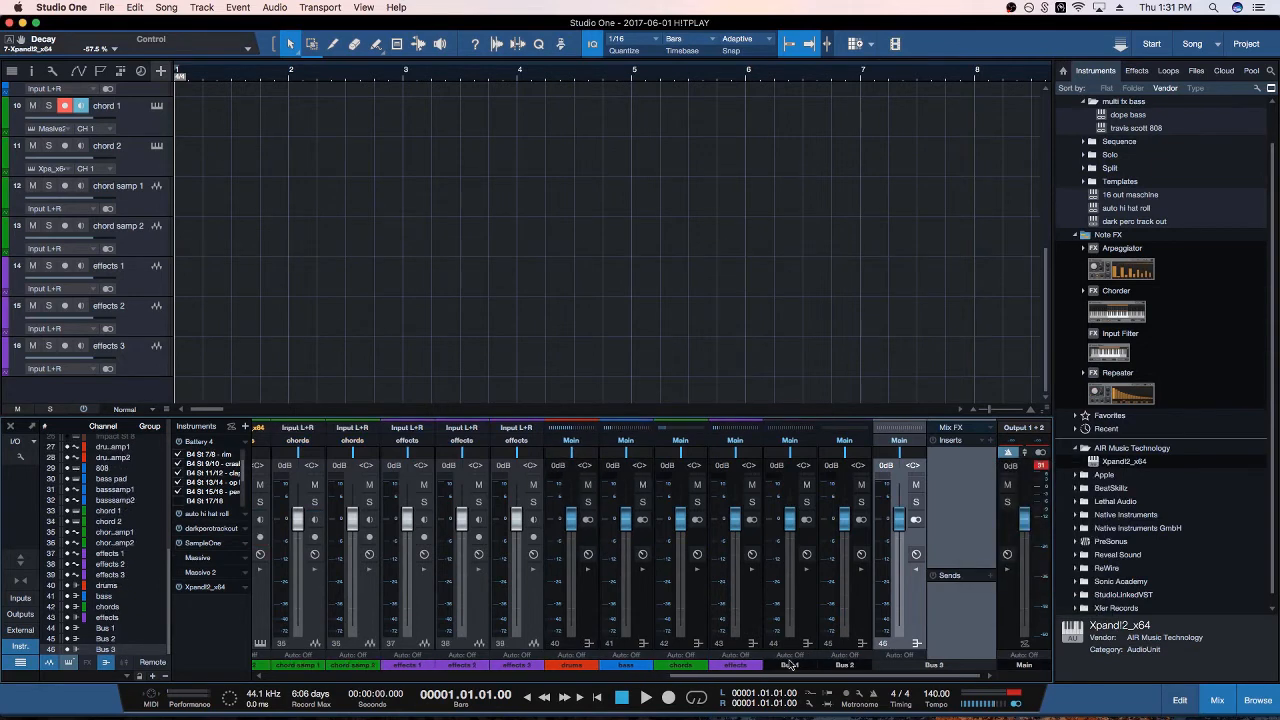
Rename the first two new buses after the effects bus as filter bus and filter bypass
double_click(790, 665)
key(BackSpace)
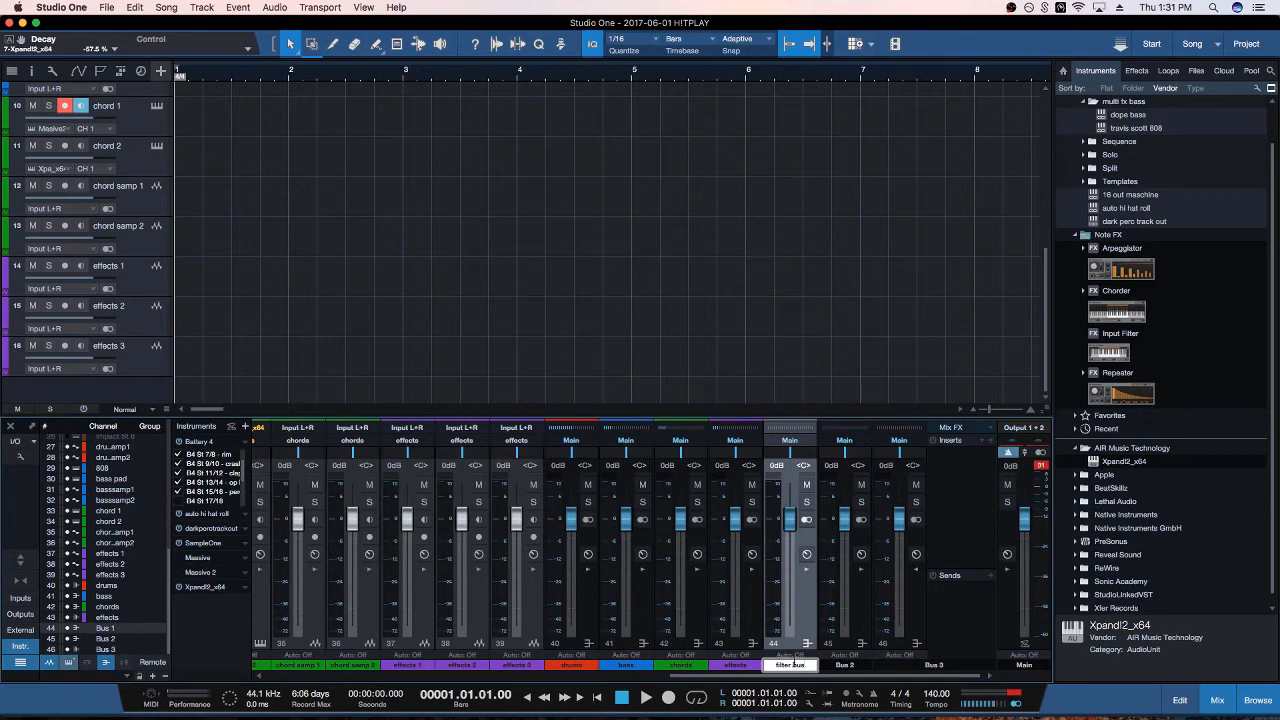
double_click(845, 665)
key(BackSpace)
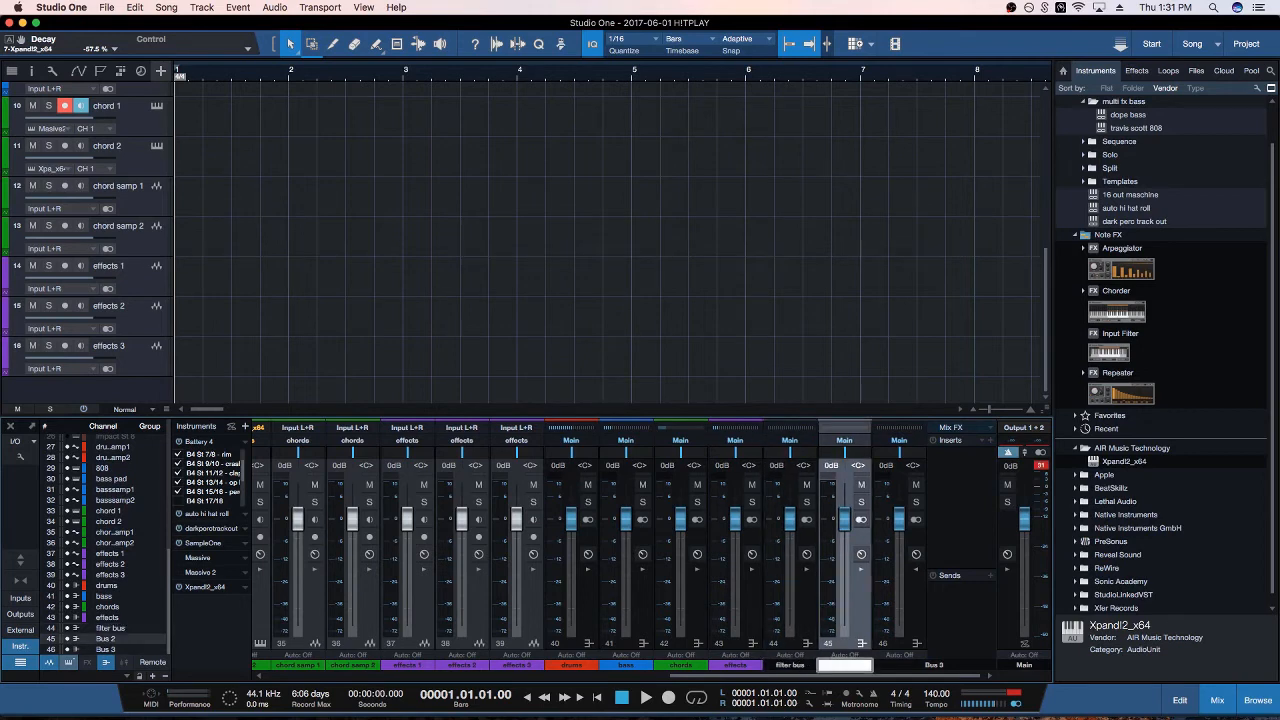
text(filter by pass)
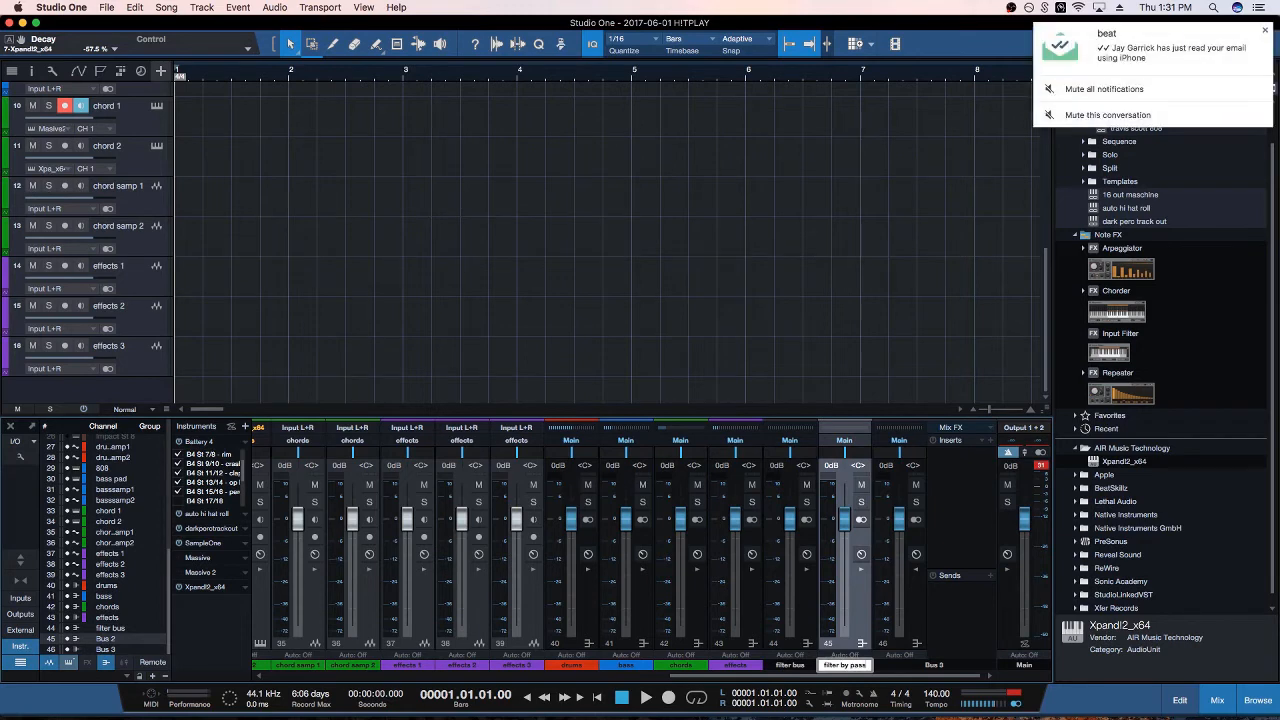
key(BackSpace)
key(BackSpace)
key(BackSpace)
key(BackSpace)
key(BackSpace)
click(1265, 30)
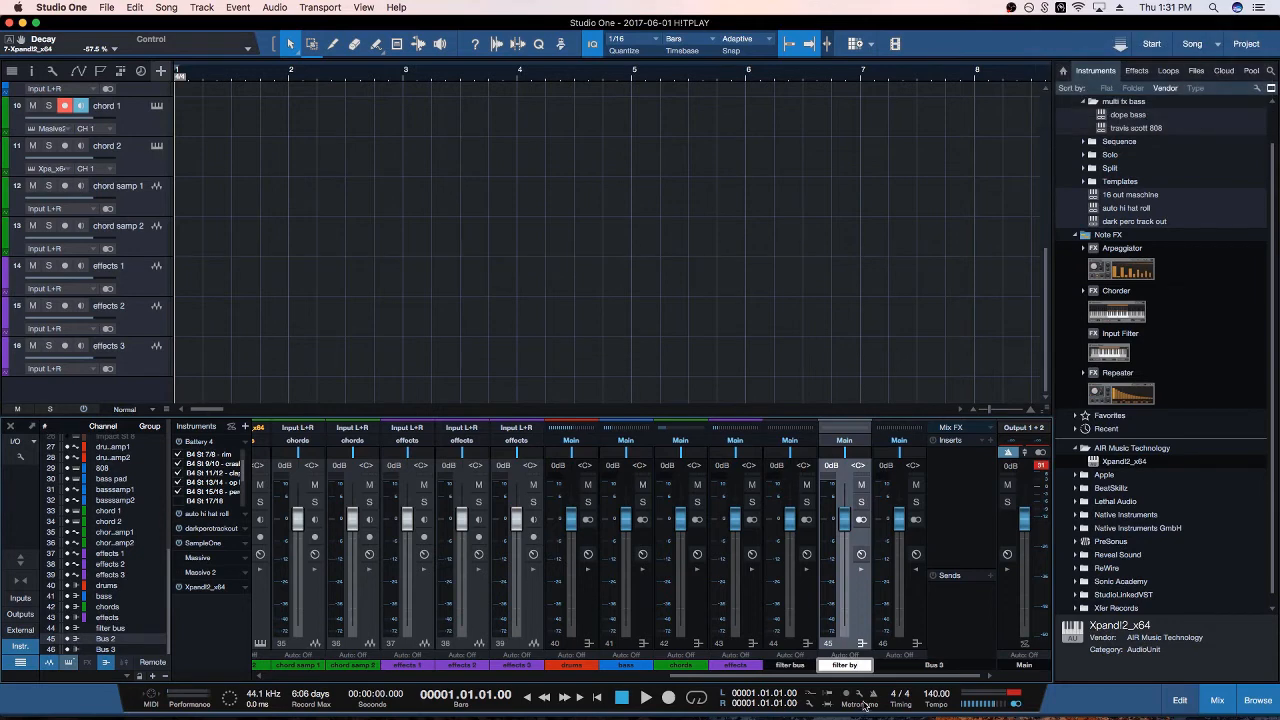
text(pass)
Rename the third new bus, Bus 3, as premaster
click(933, 666)
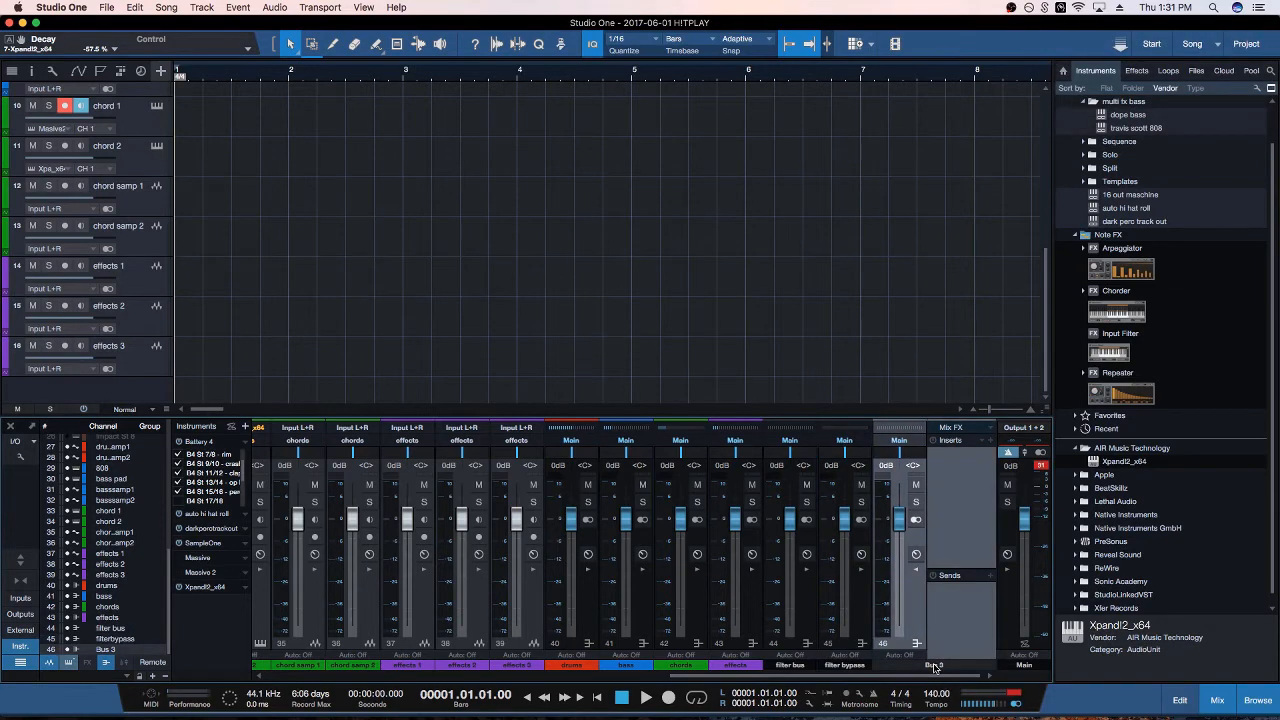
double_click(933, 666)
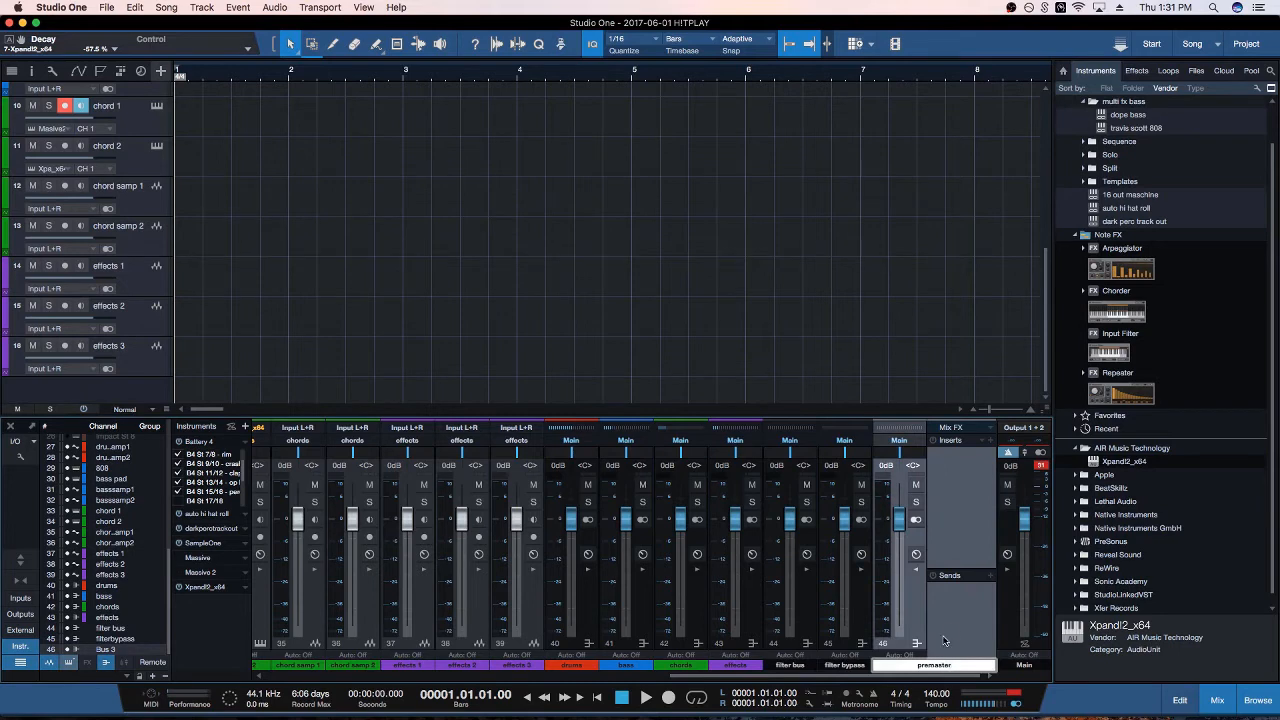
key(Return)
Colour the filter bus channel white and the premaster channel yellow
click(806, 668)
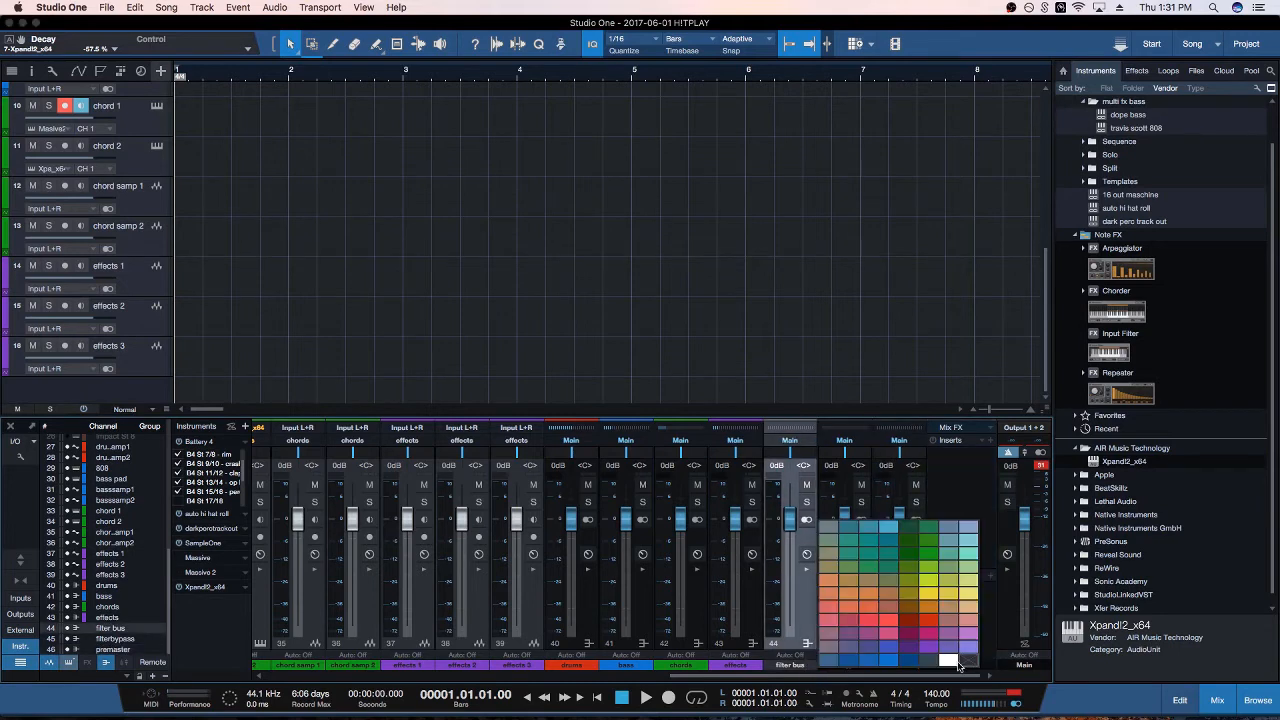
click(956, 662)
click(905, 667)
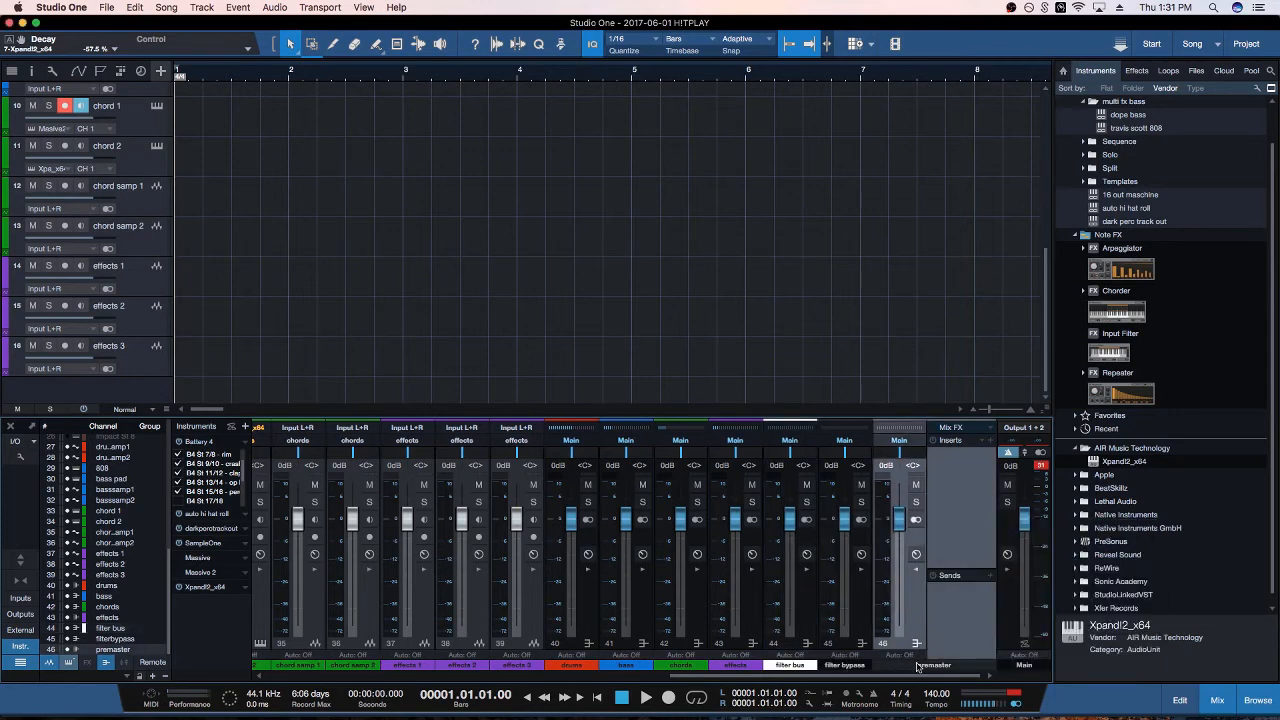
click(918, 667)
click(1107, 595)
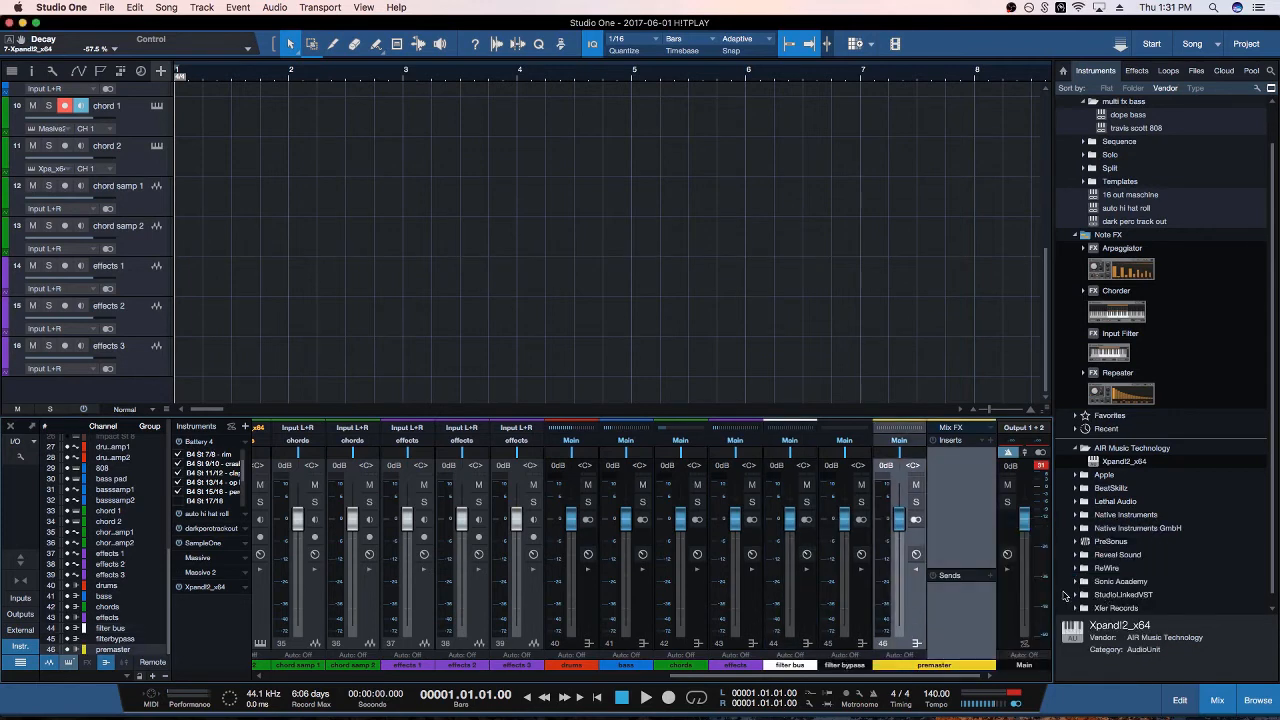
Insert the DJMFilter effect on the filter bus, nudge its filter knob slightly toward LP and close its window
click(802, 569)
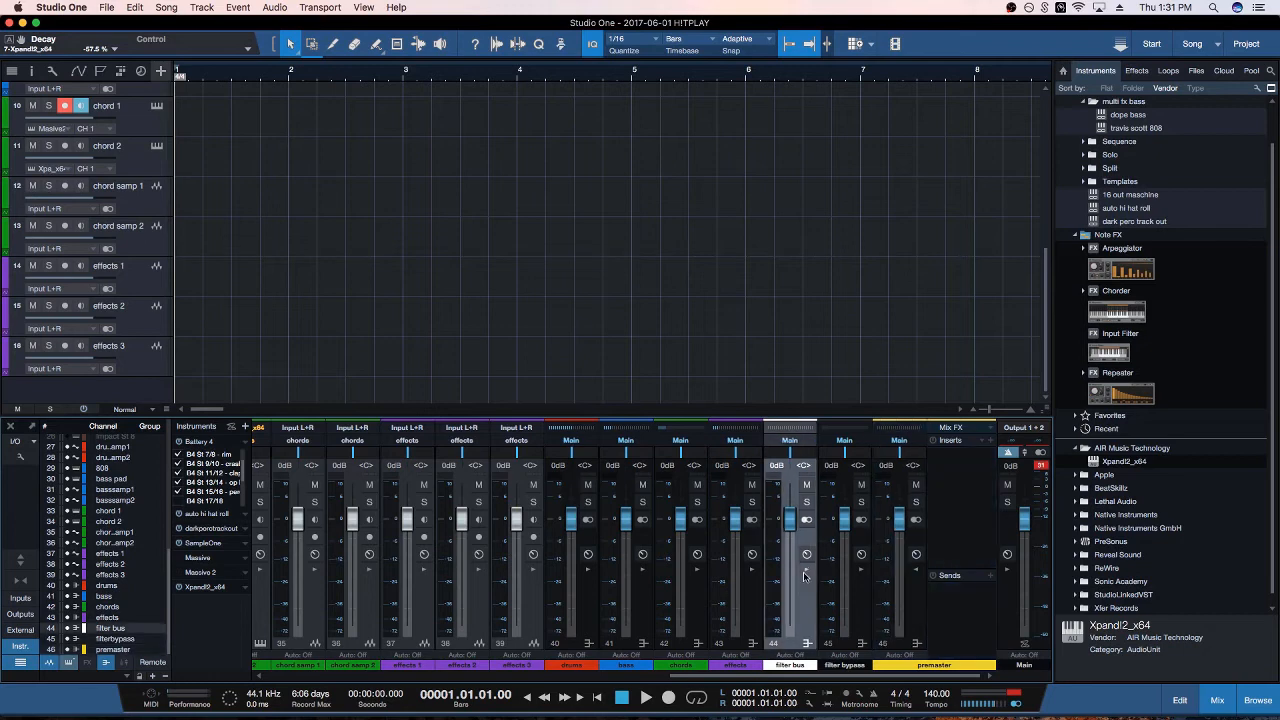
click(882, 442)
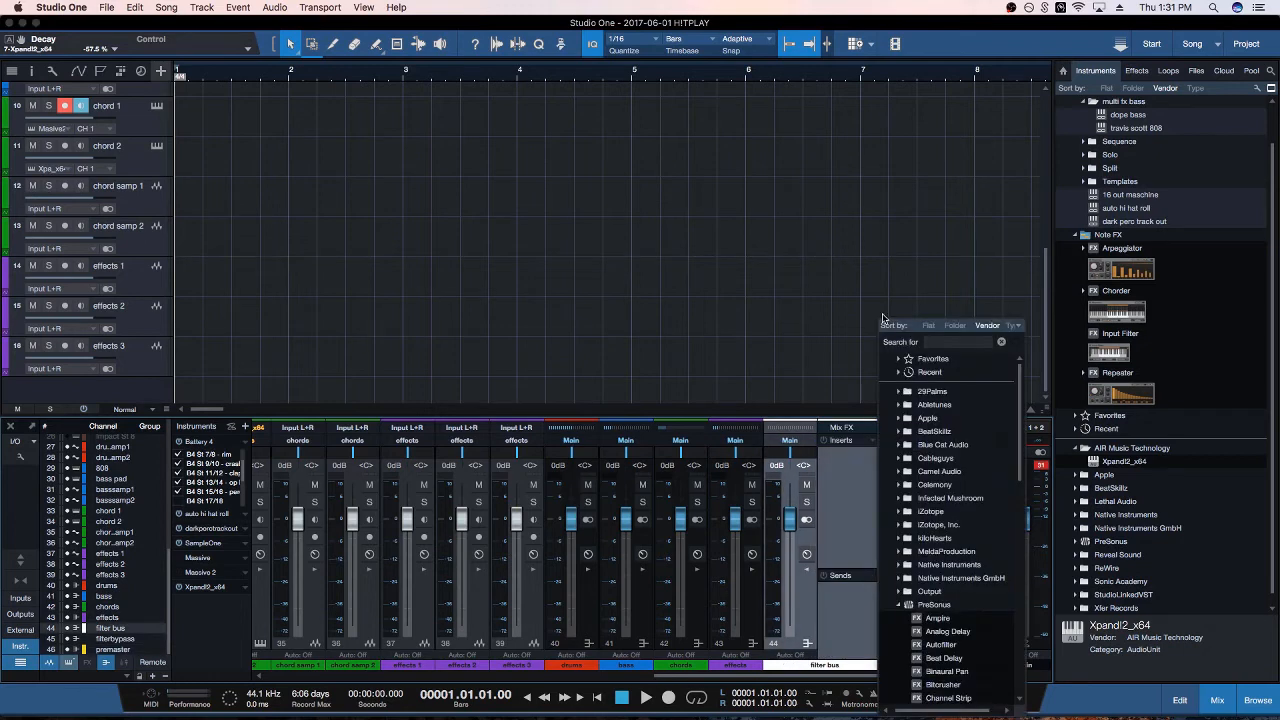
click(936, 606)
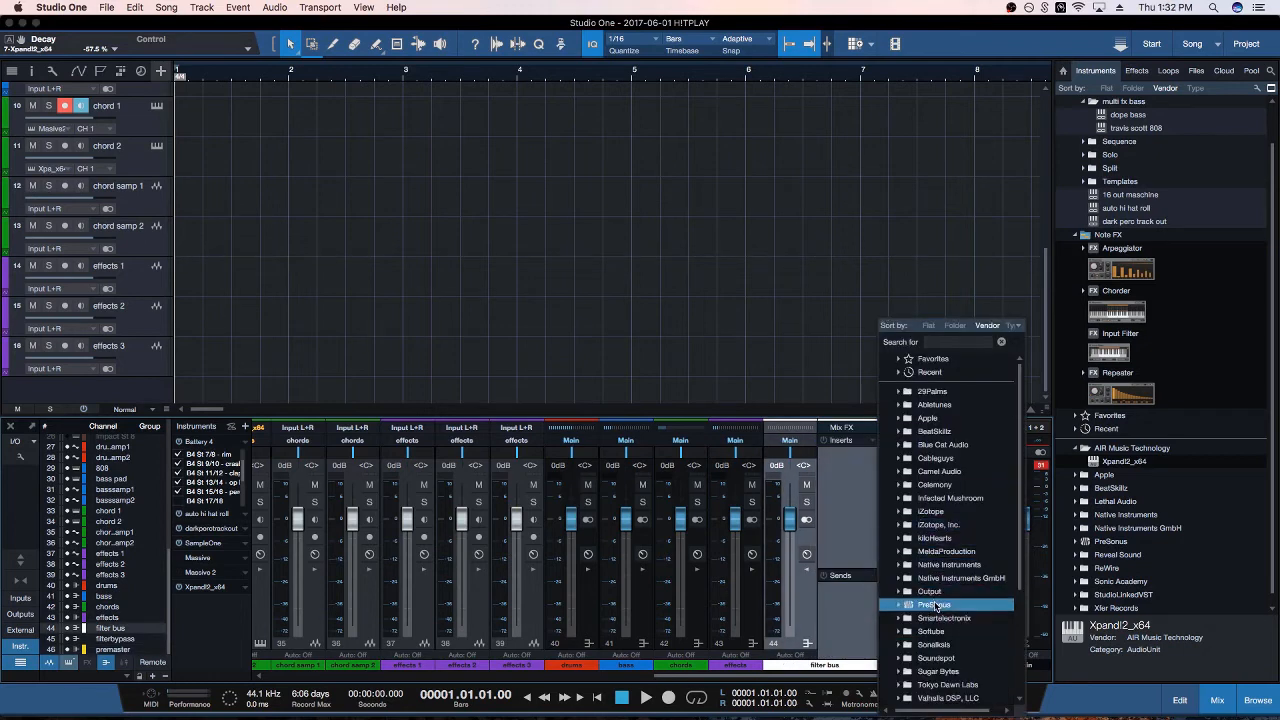
scroll(937, 598, down, 5)
click(942, 607)
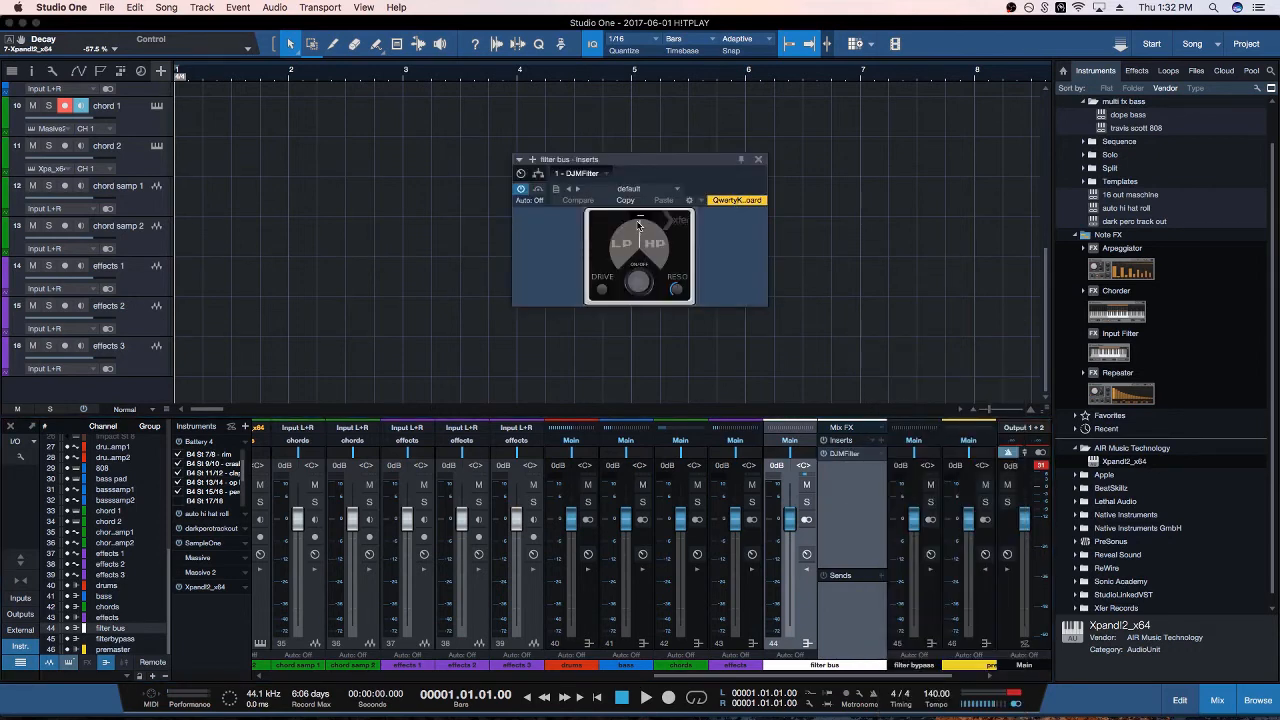
mouse_move(636, 225)
mouse_down()
mouse_move(623, 268)
mouse_move(634, 230)
mouse_up()
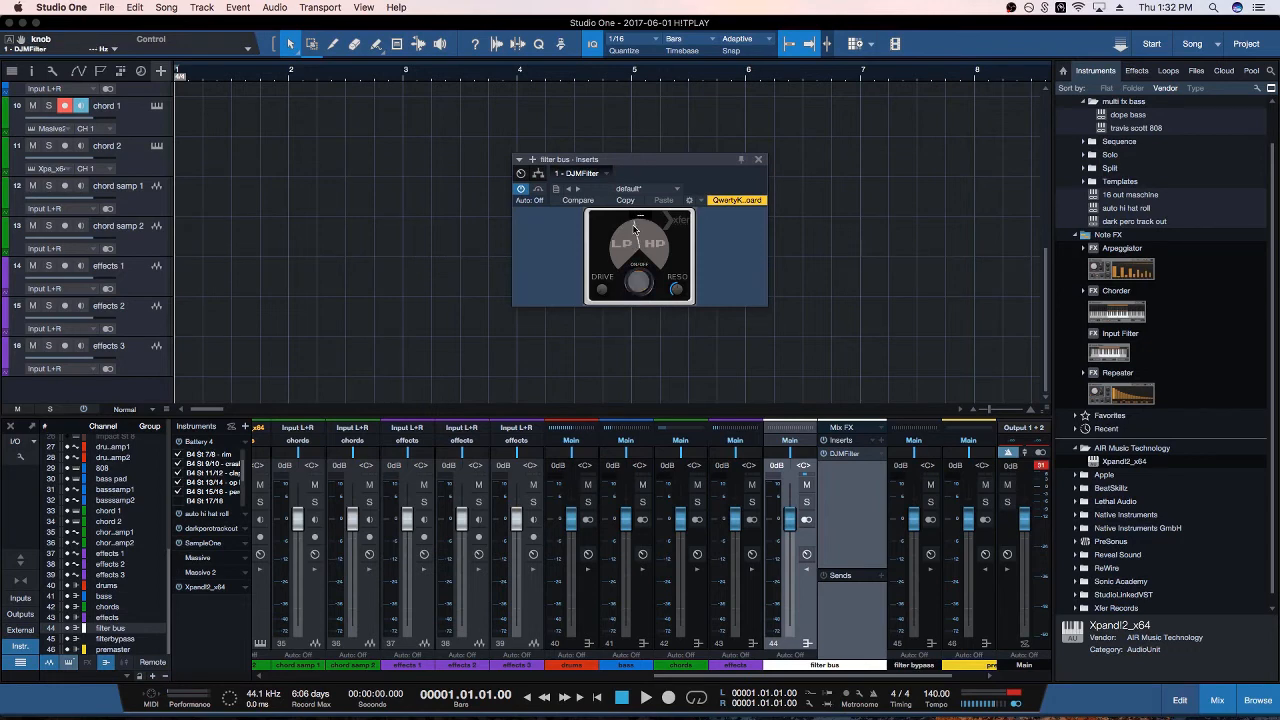
click(758, 159)
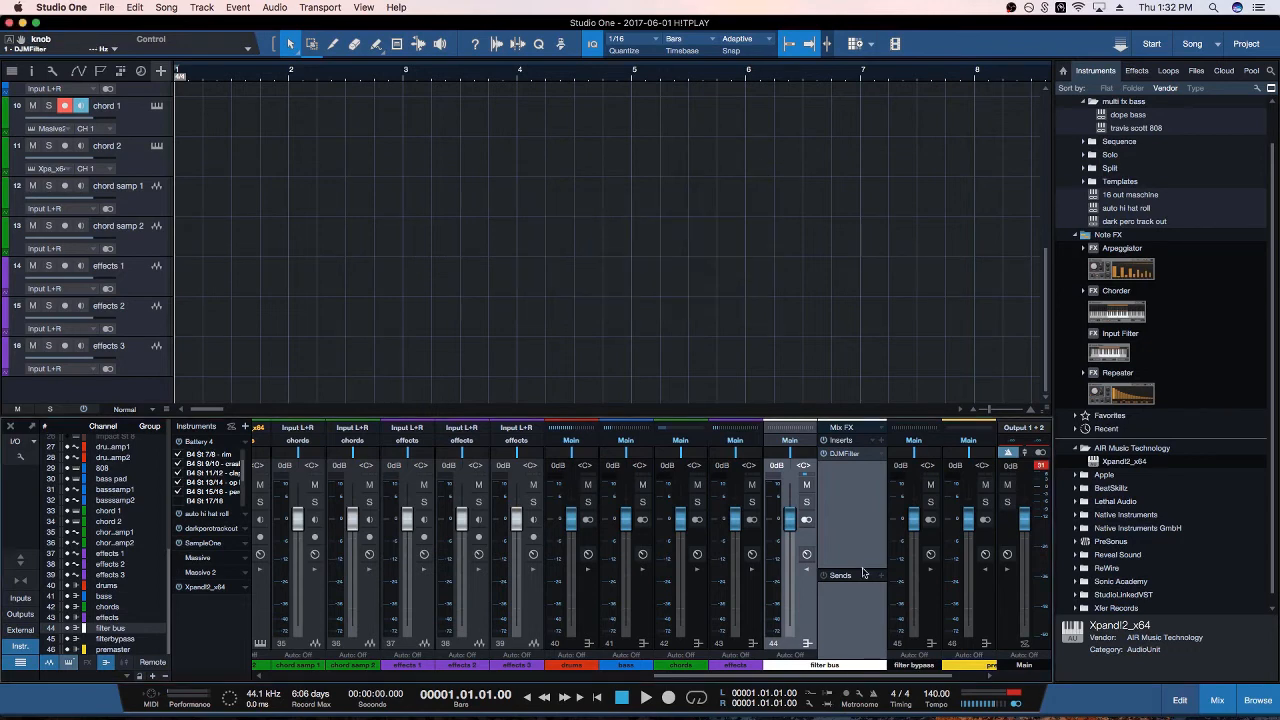
Route the outputs of the drums, bass, chords and effects buses to the filter bus
click(571, 440)
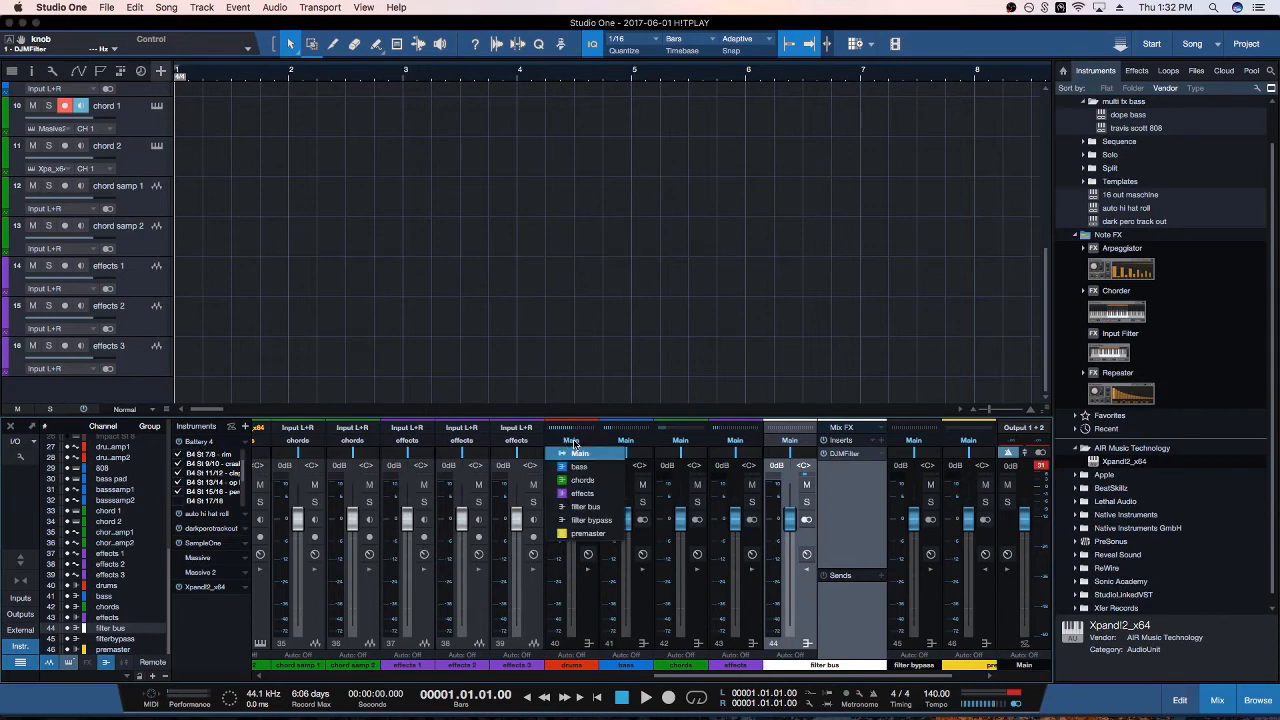
click(601, 507)
click(626, 440)
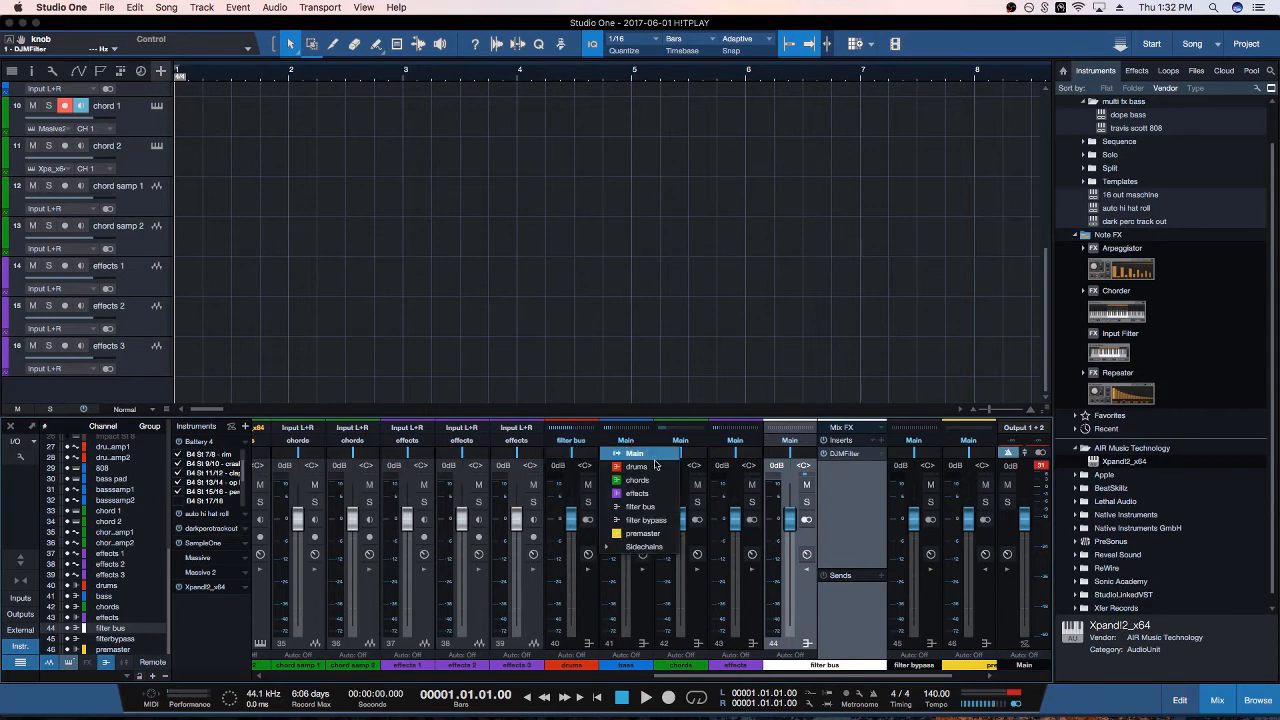
click(660, 507)
click(681, 440)
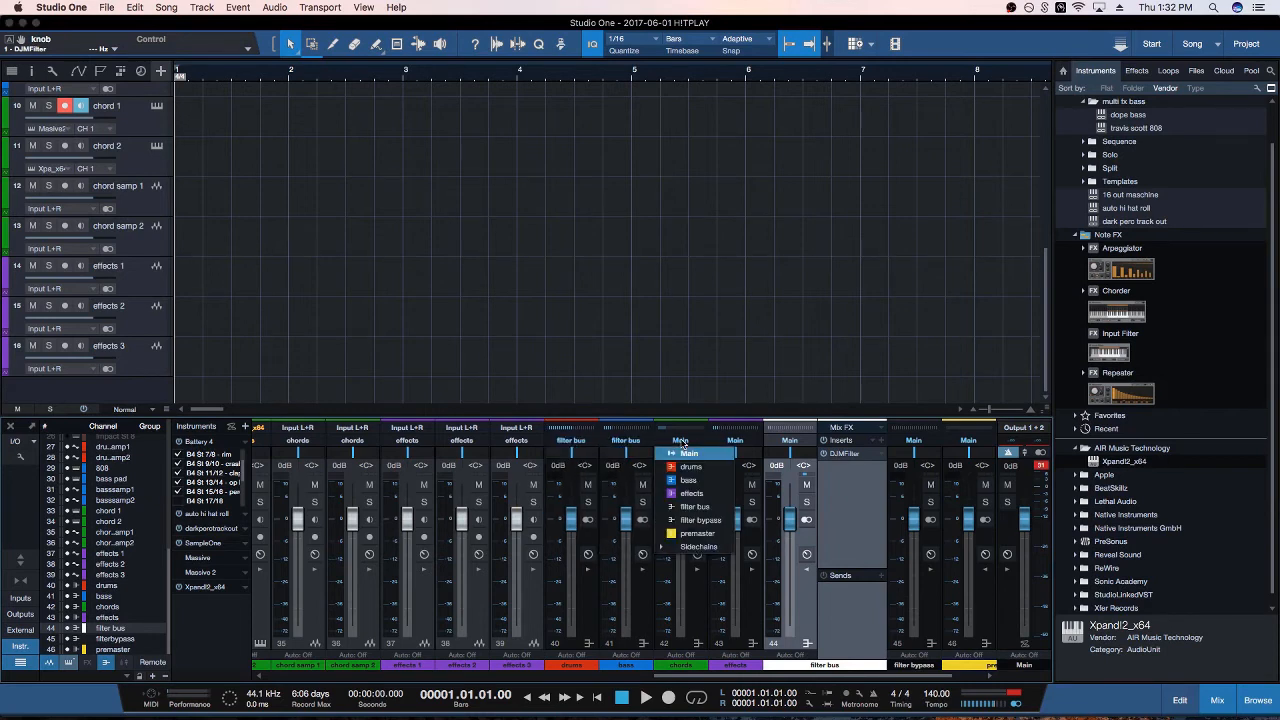
click(710, 508)
click(735, 440)
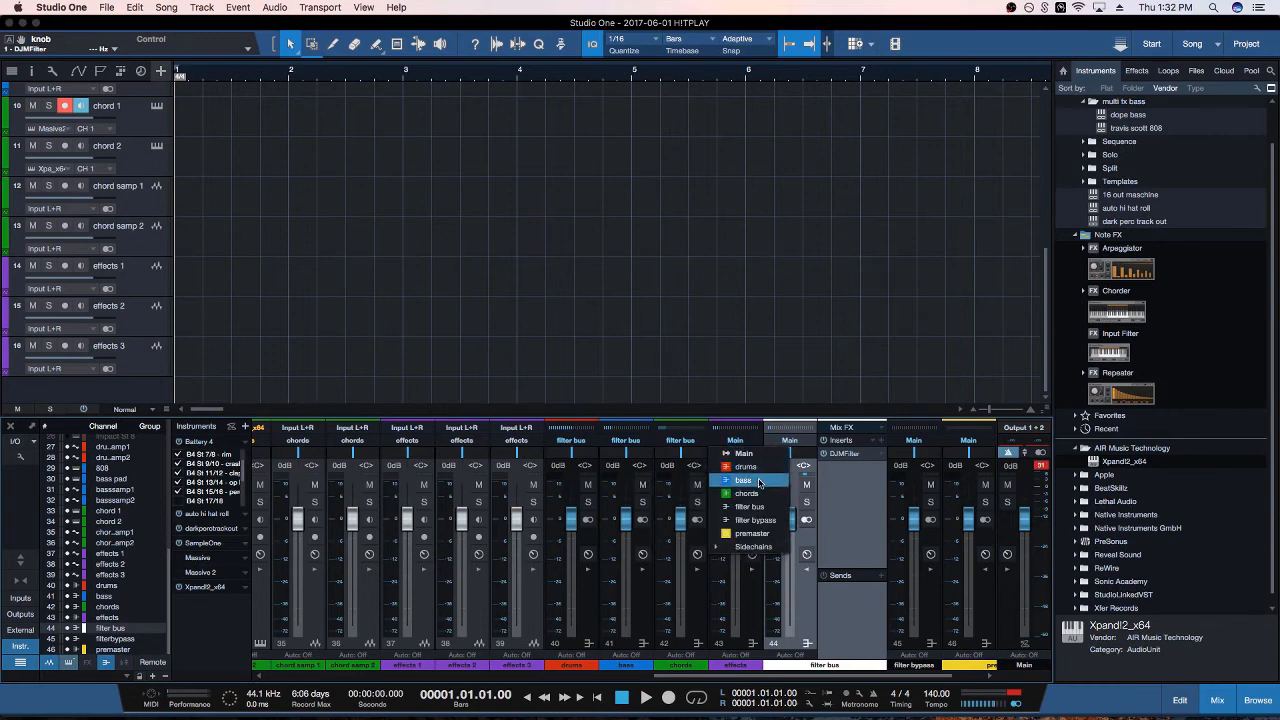
click(762, 508)
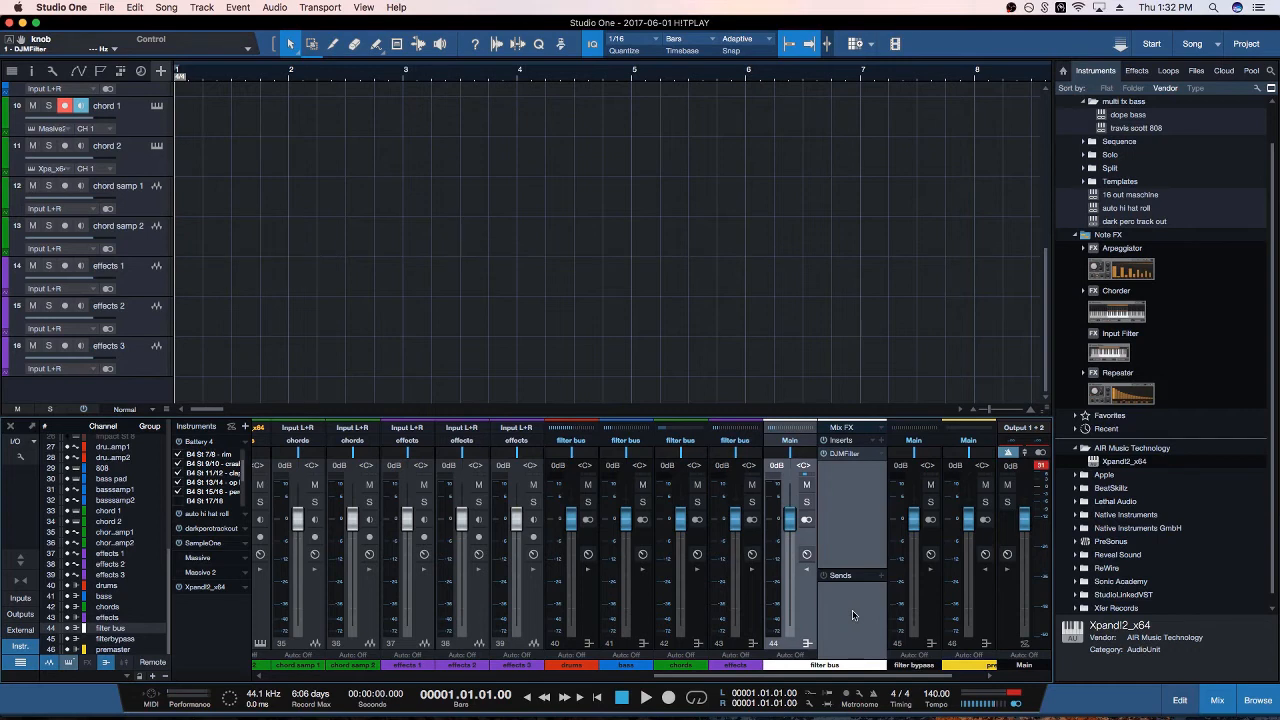
Switch the drums bus output to filter bypass, and return it to the filter bus
click(576, 445)
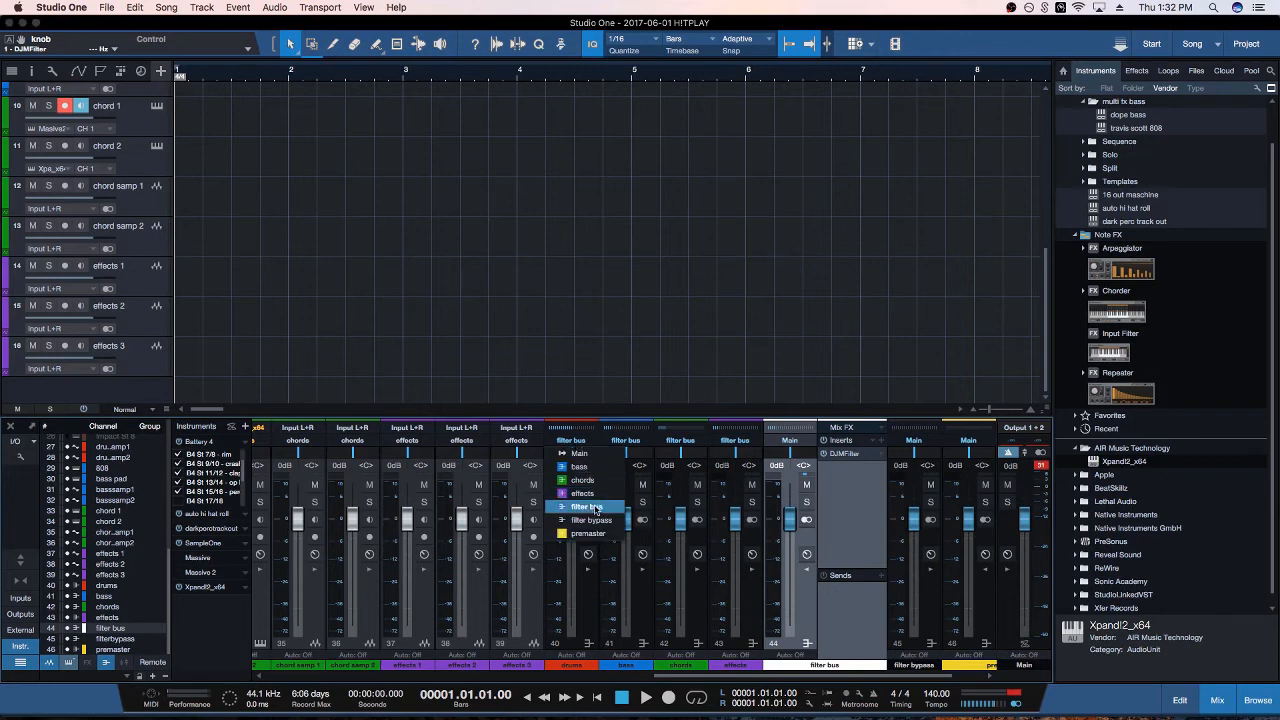
click(596, 521)
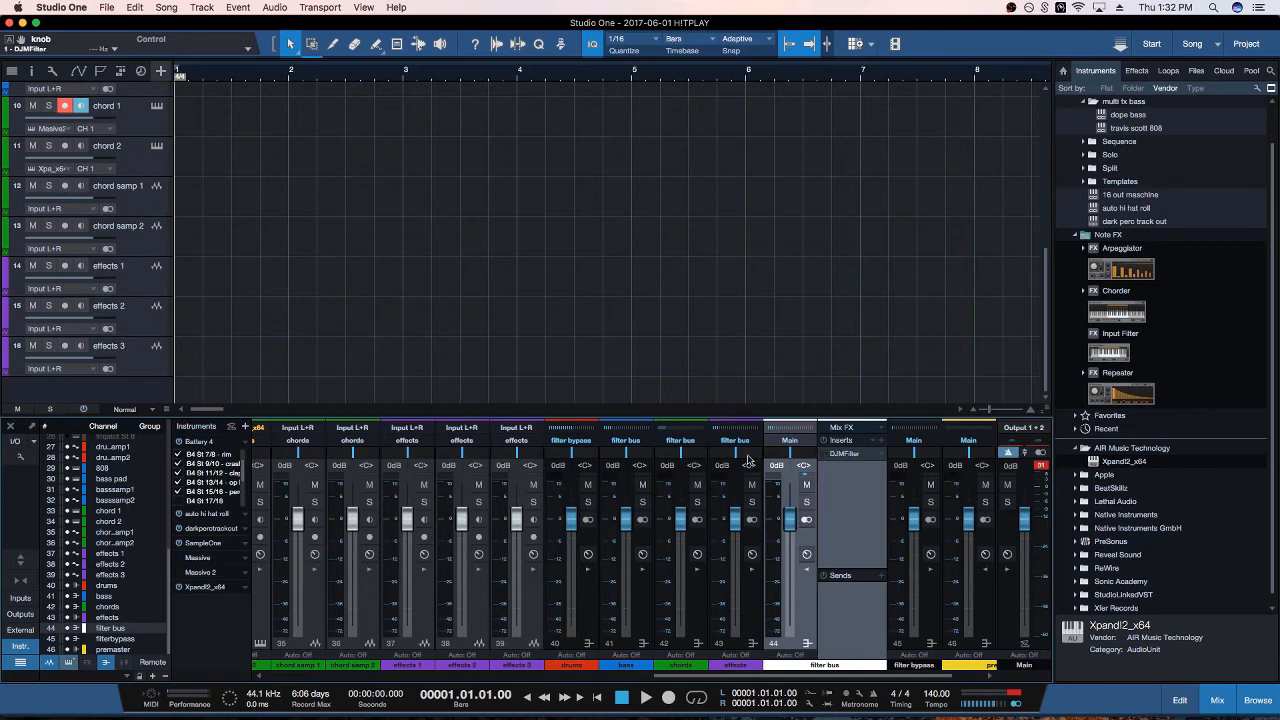
click(585, 445)
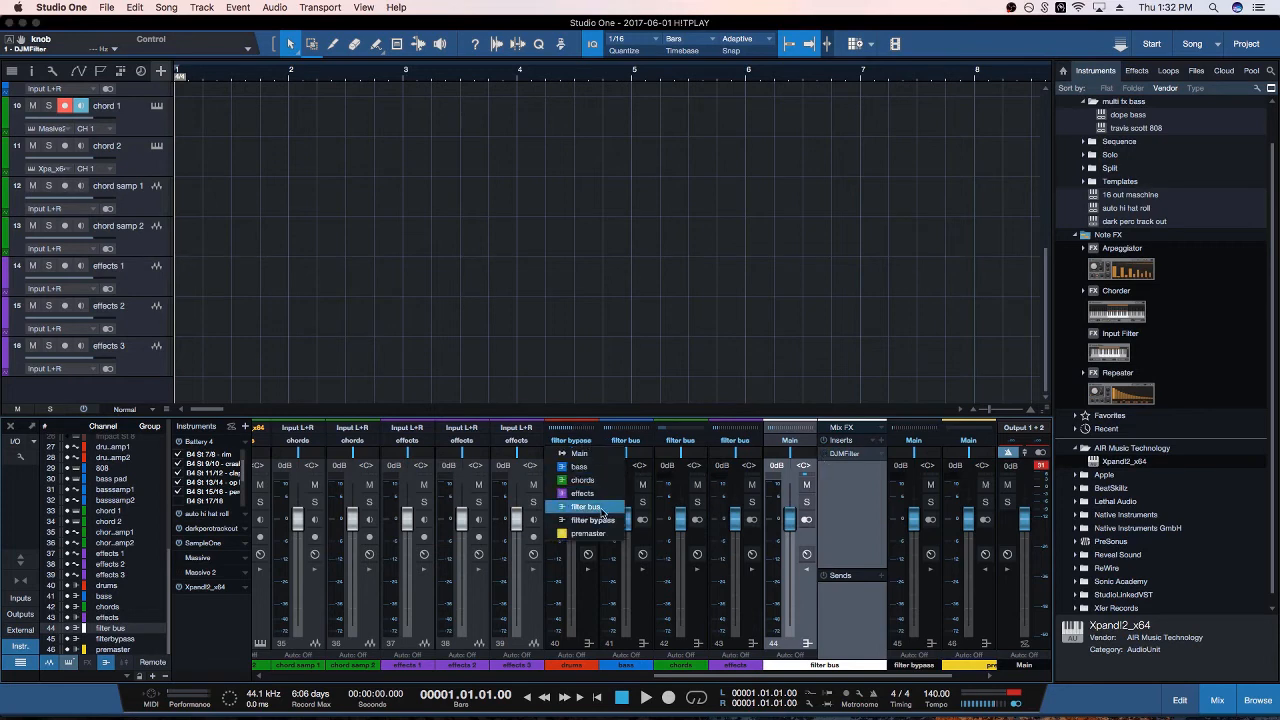
click(585, 506)
Load the Fatten Things Up mastering FX chain into the inserts of the premaster bus
drag(723, 681, 749, 681)
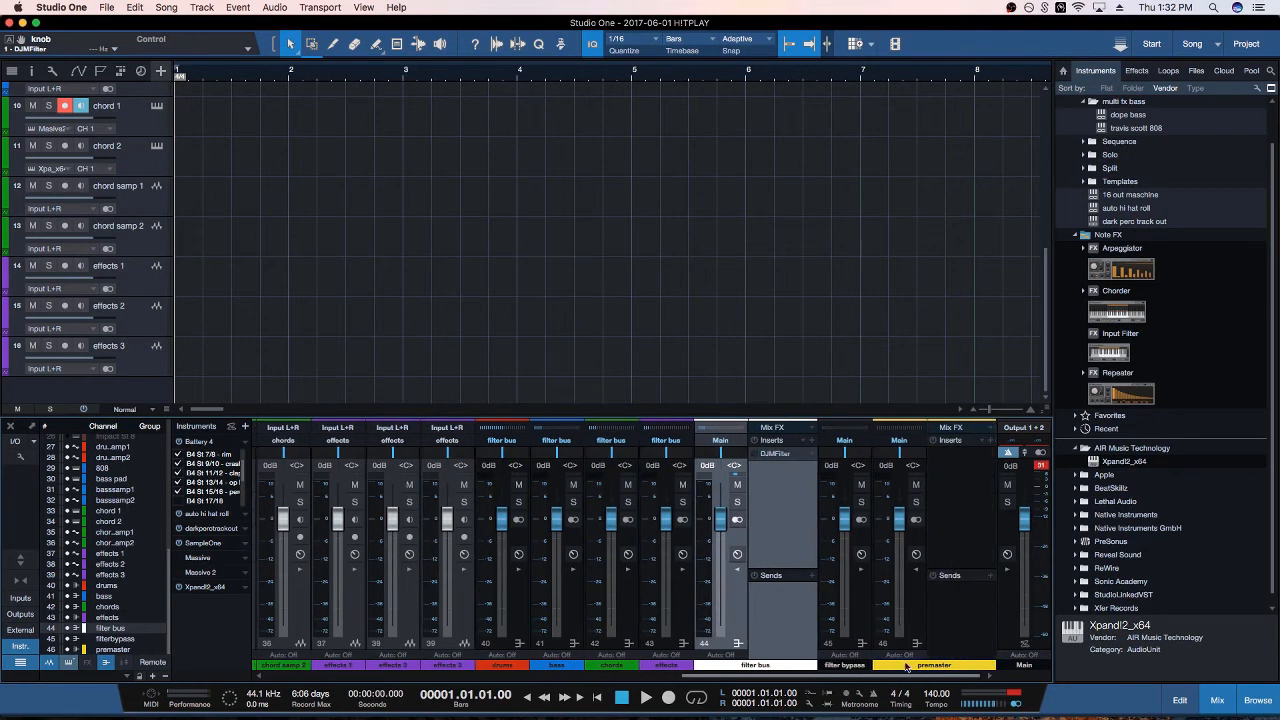
click(980, 519)
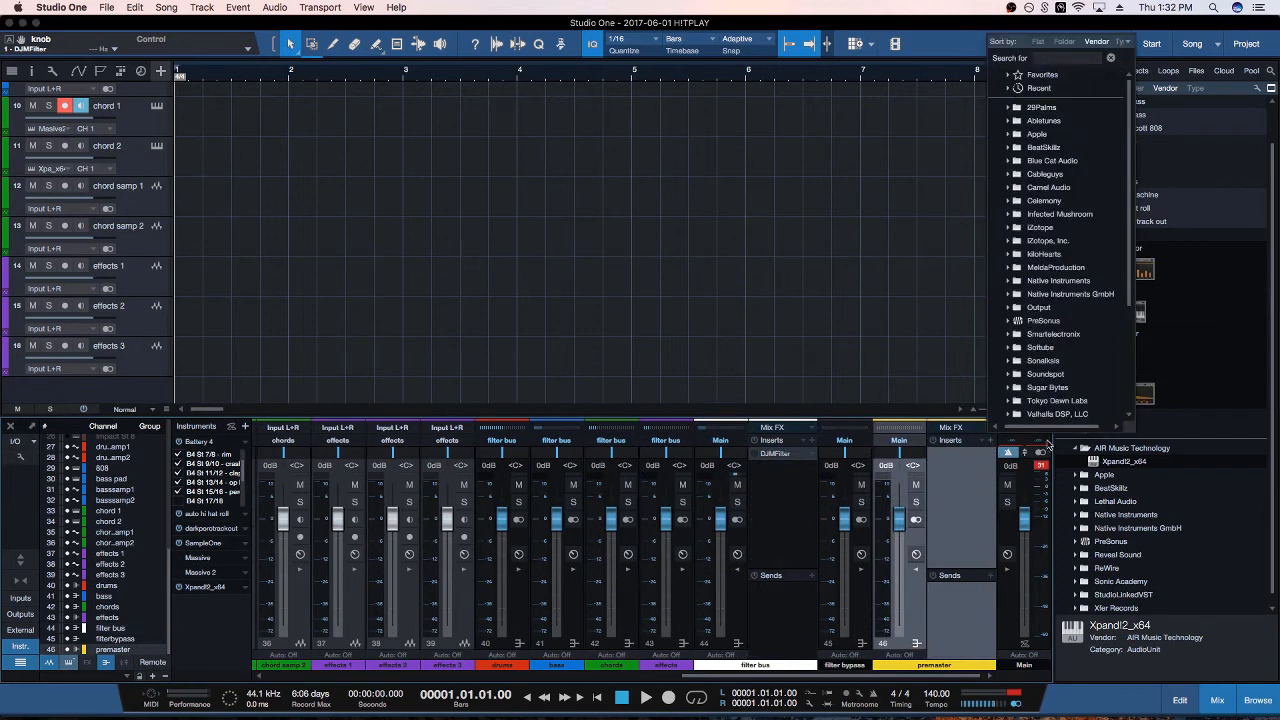
click(928, 534)
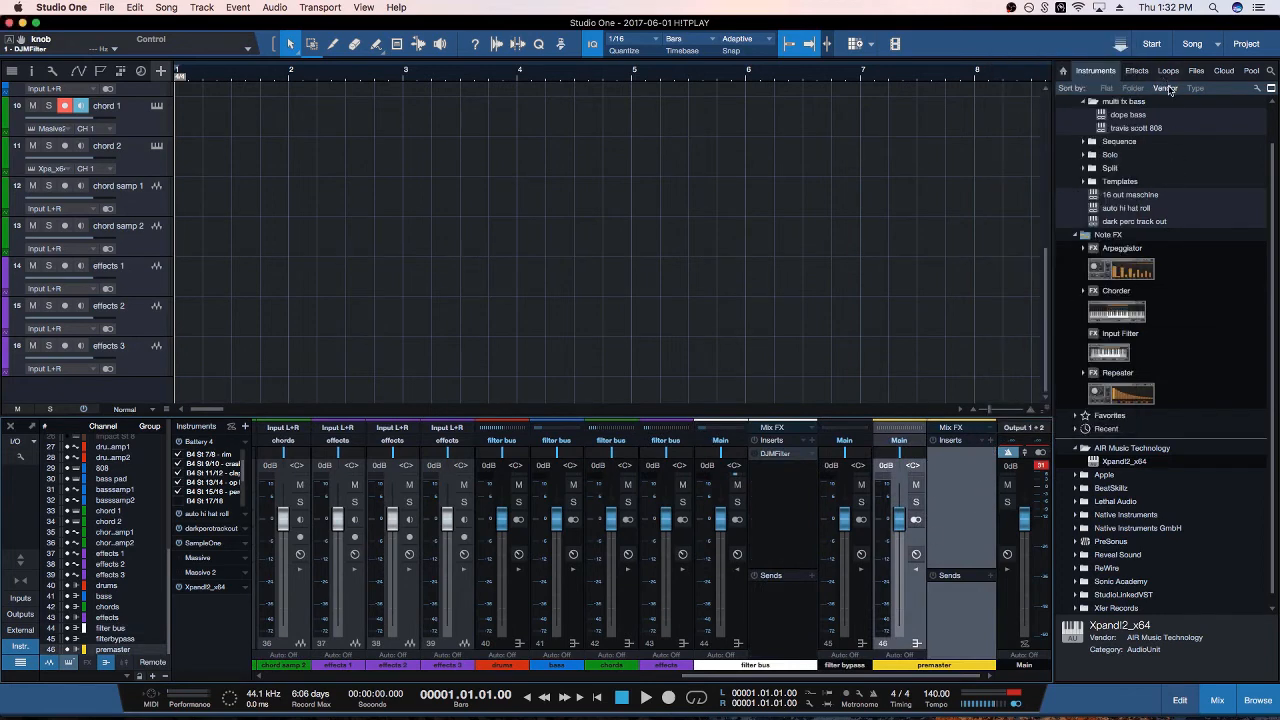
scroll(1148, 221, up, 2)
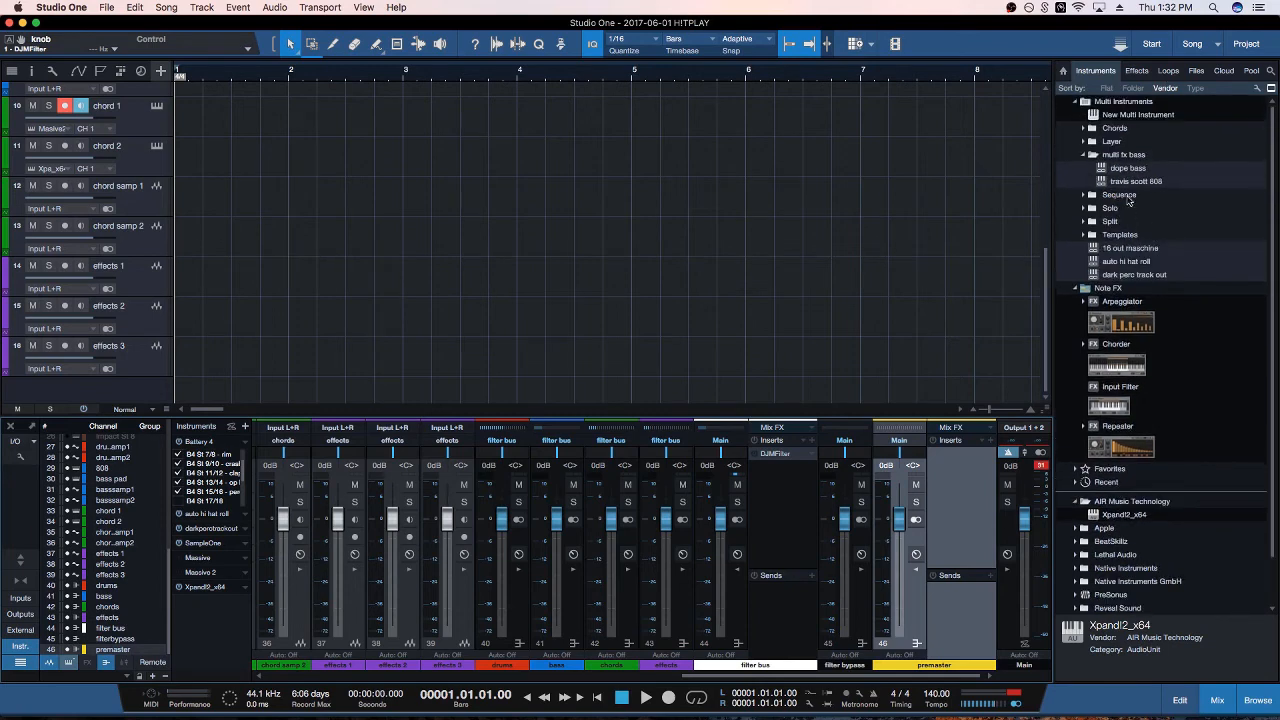
click(1140, 70)
click(1136, 168)
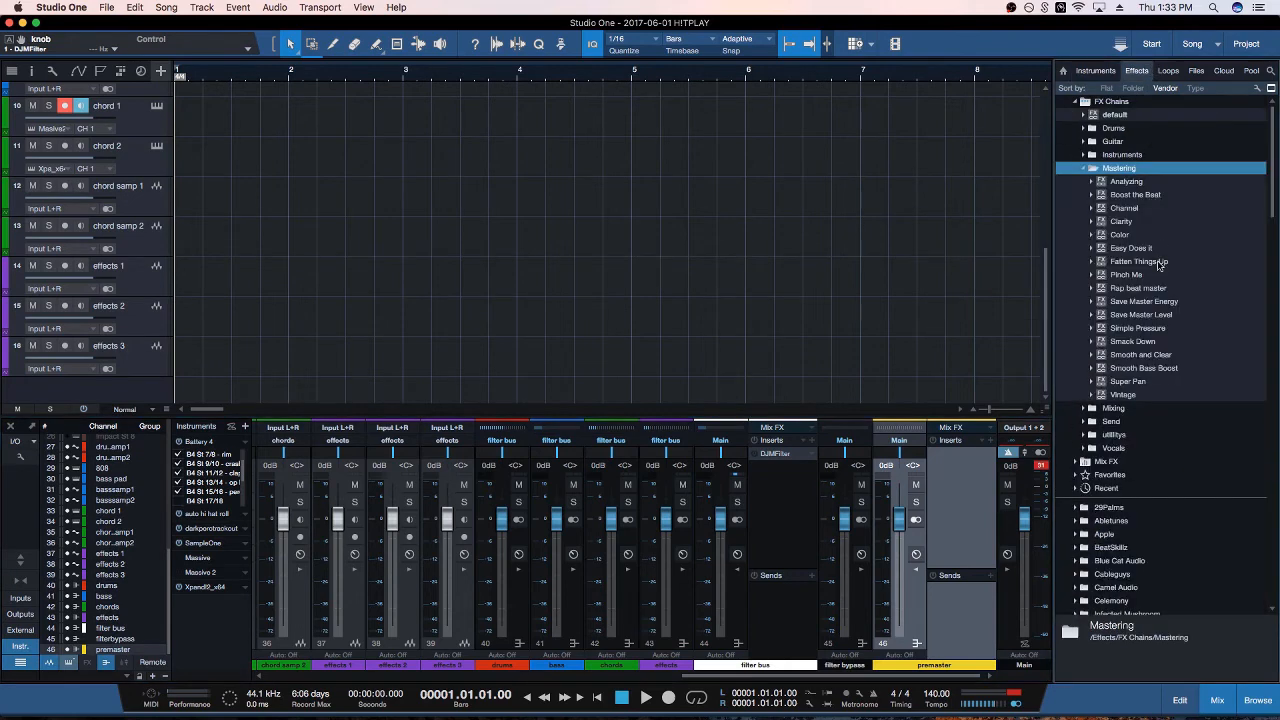
drag(1159, 264, 968, 468)
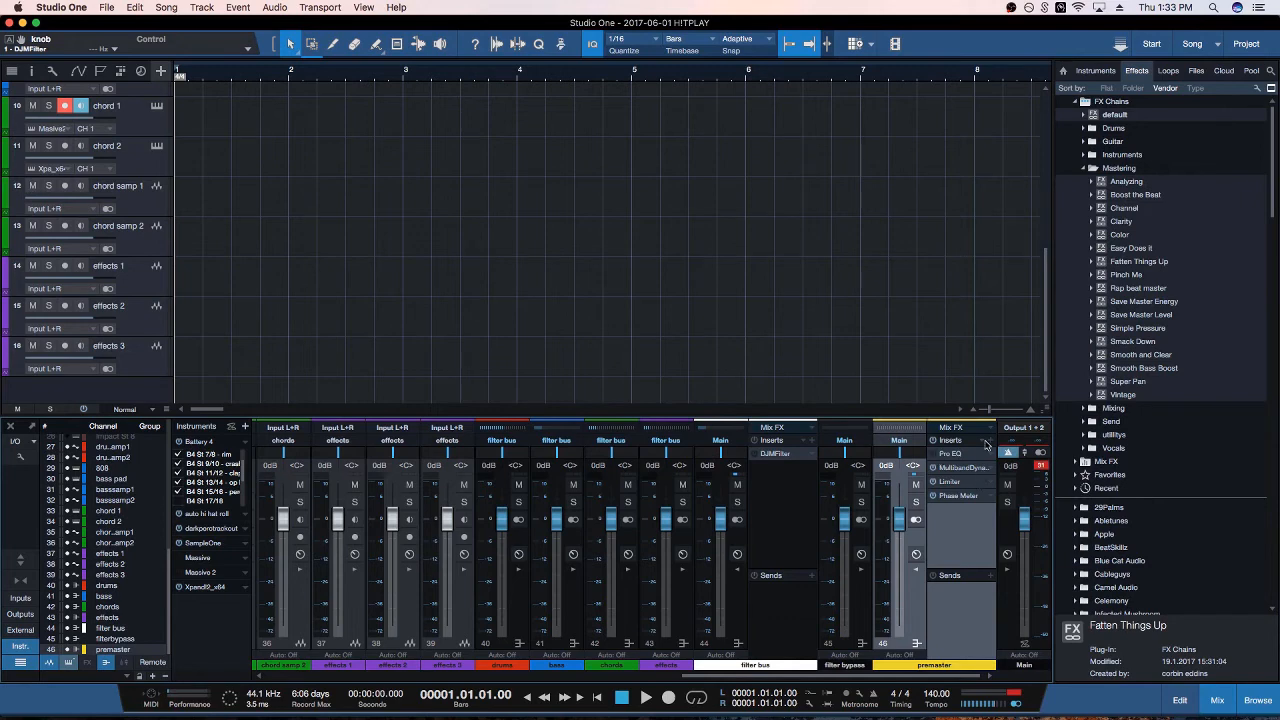
Add the PreSonus Compressor to the end of the premaster bus's insert chain
click(987, 444)
click(1050, 320)
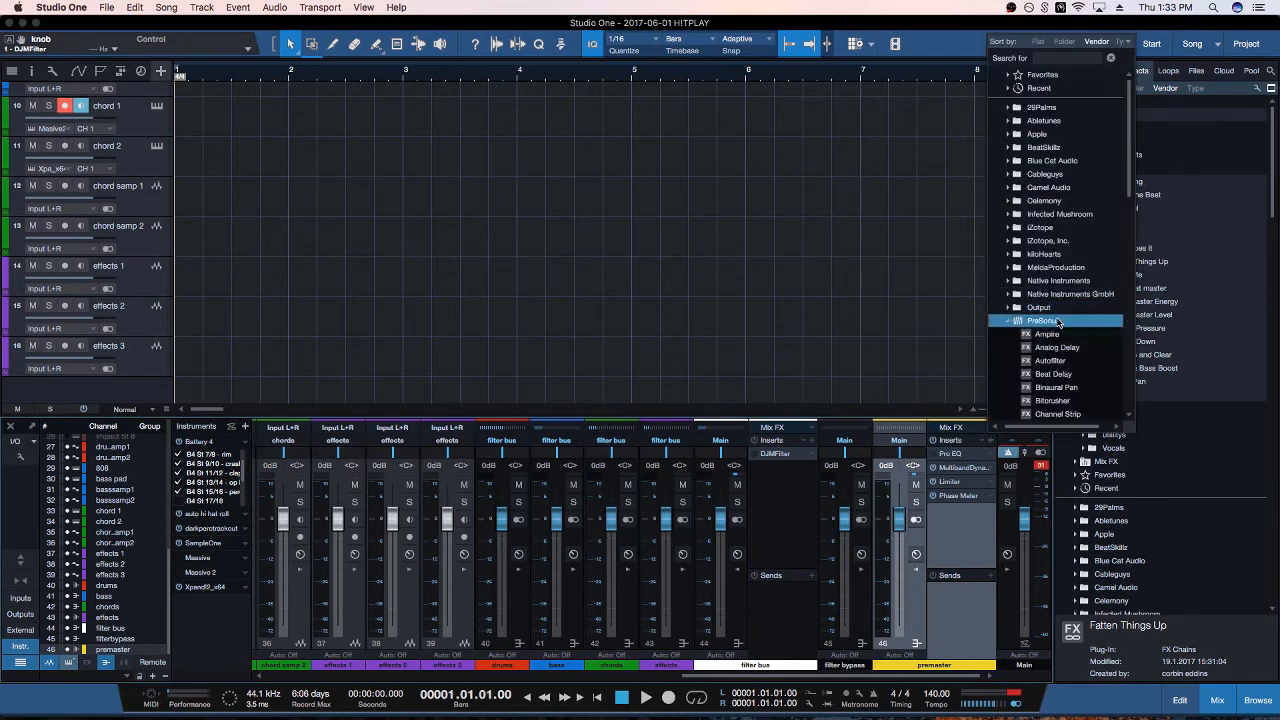
scroll(1076, 413, down, 3)
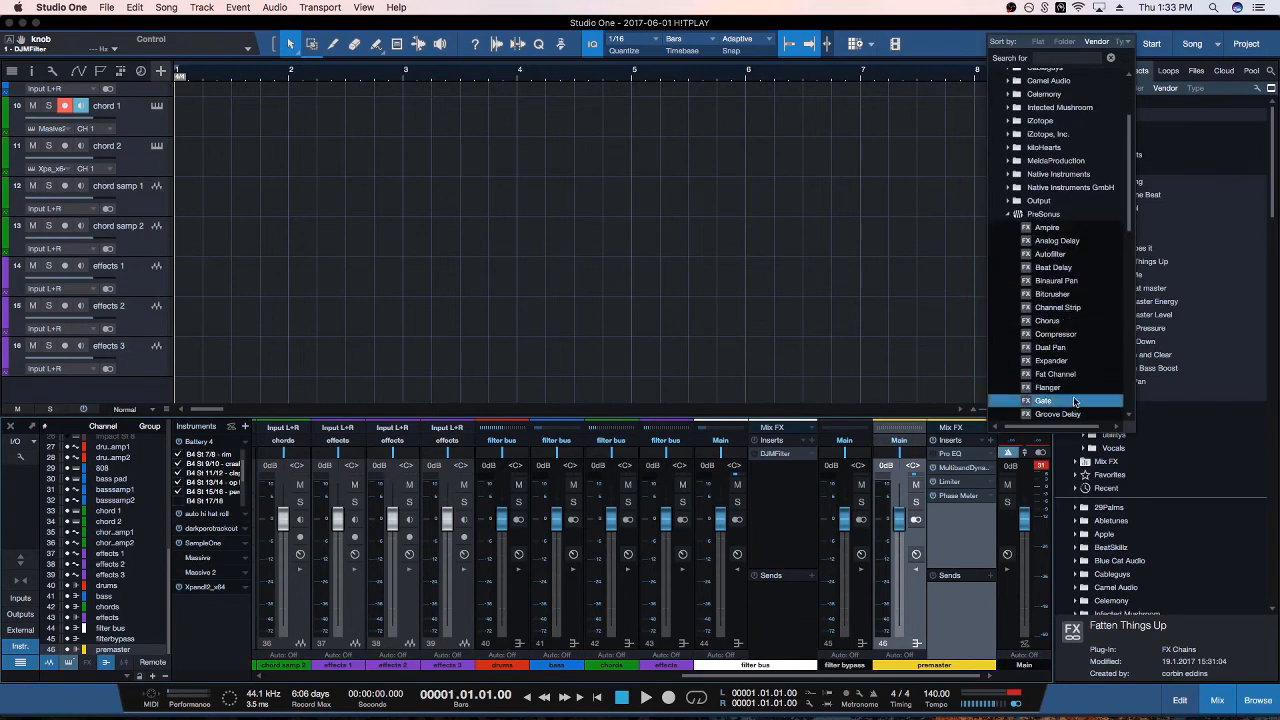
click(1055, 334)
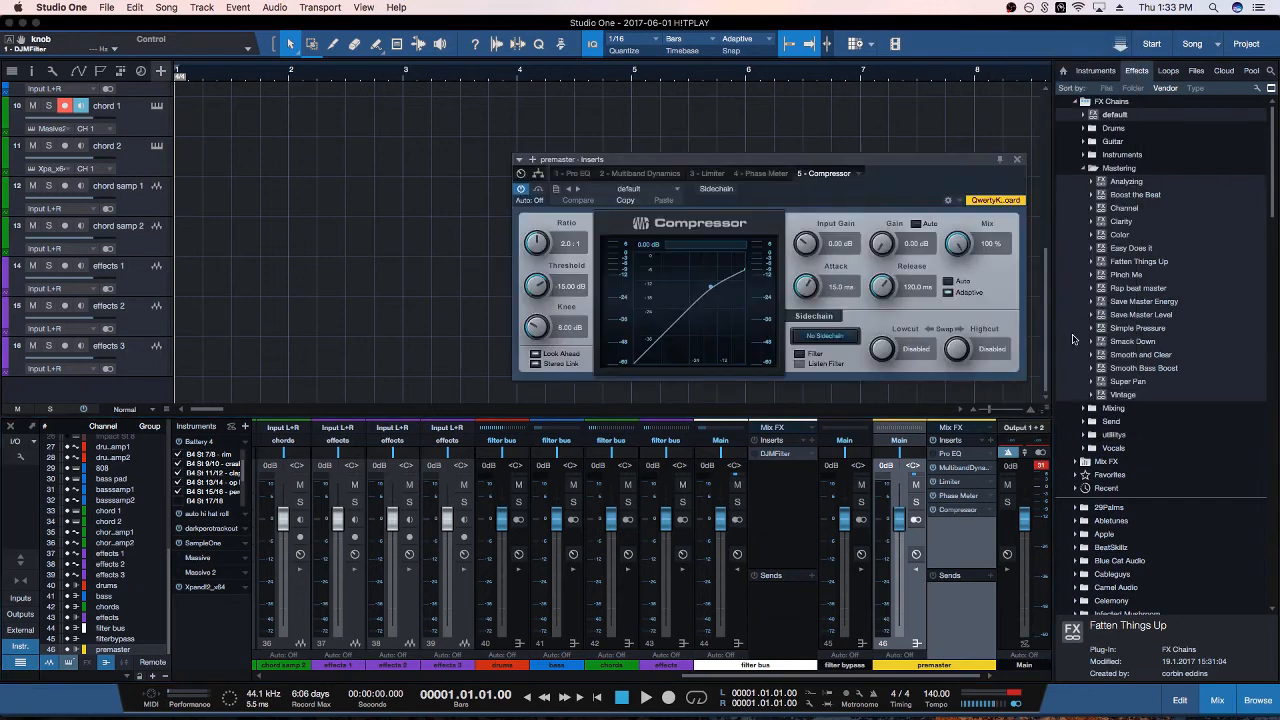
Load the Master Bus preset from the Misc group into the premaster compressor
click(666, 189)
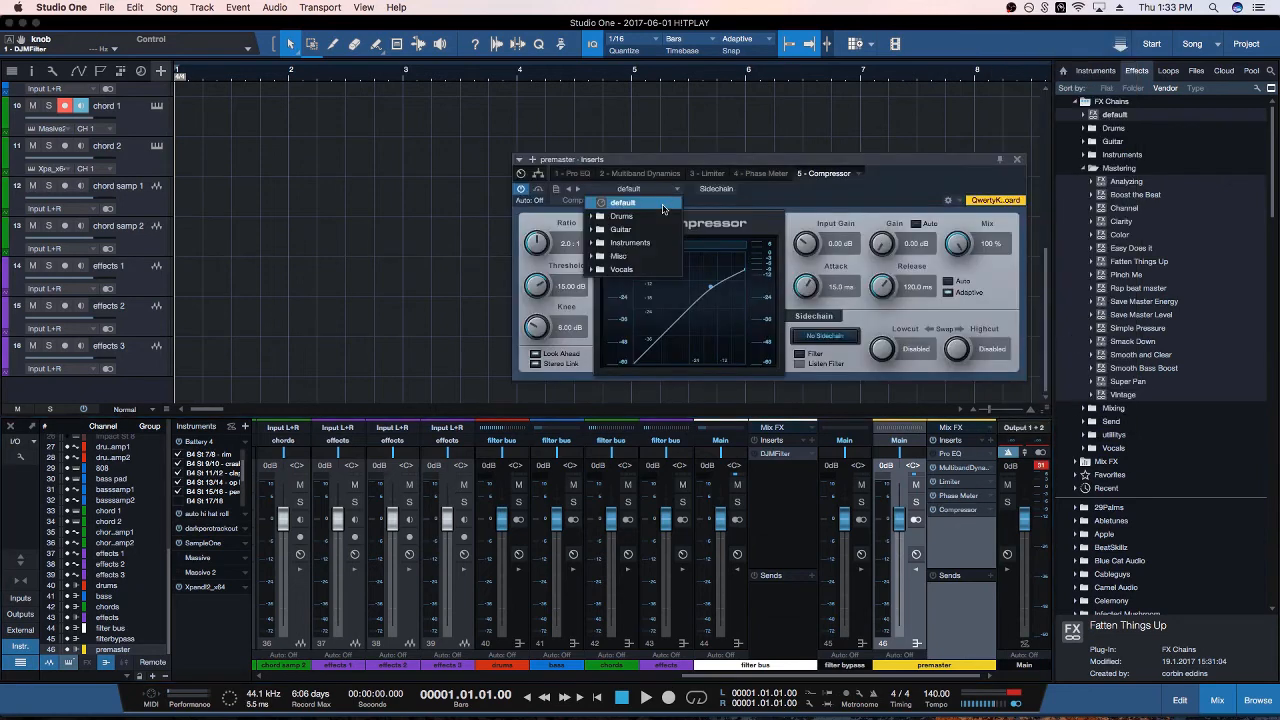
click(640, 257)
click(649, 311)
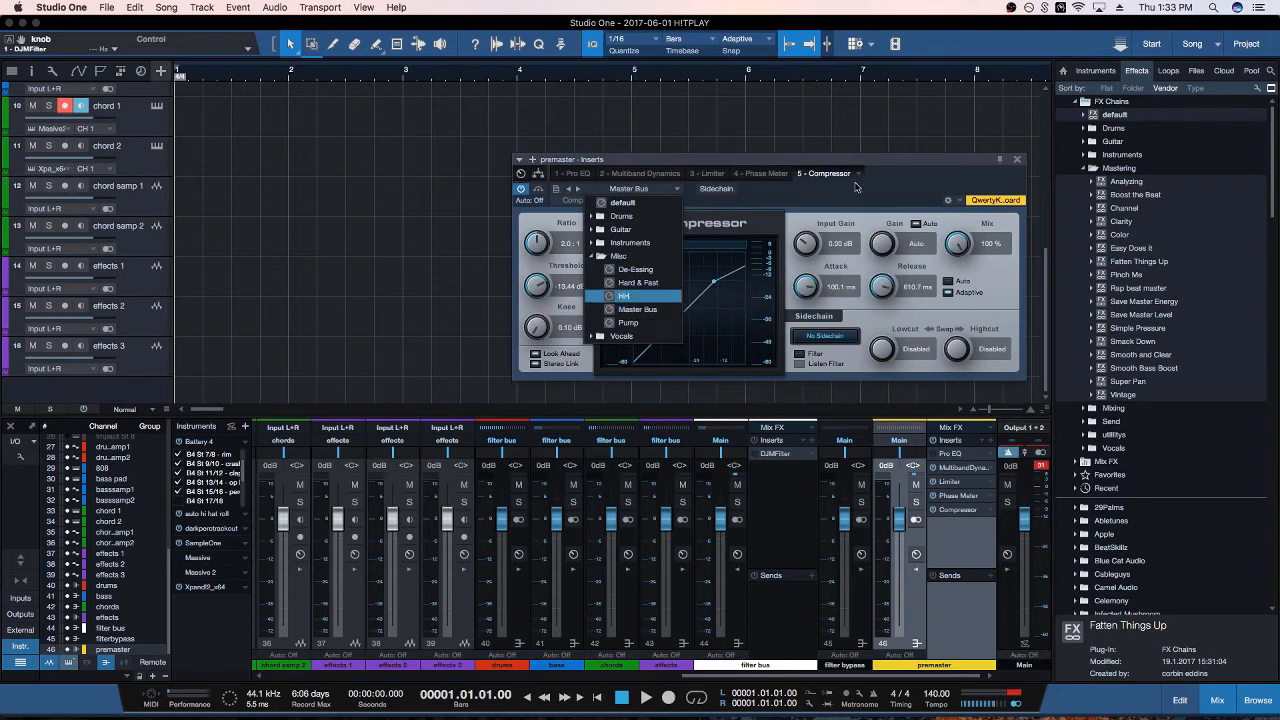
click(900, 196)
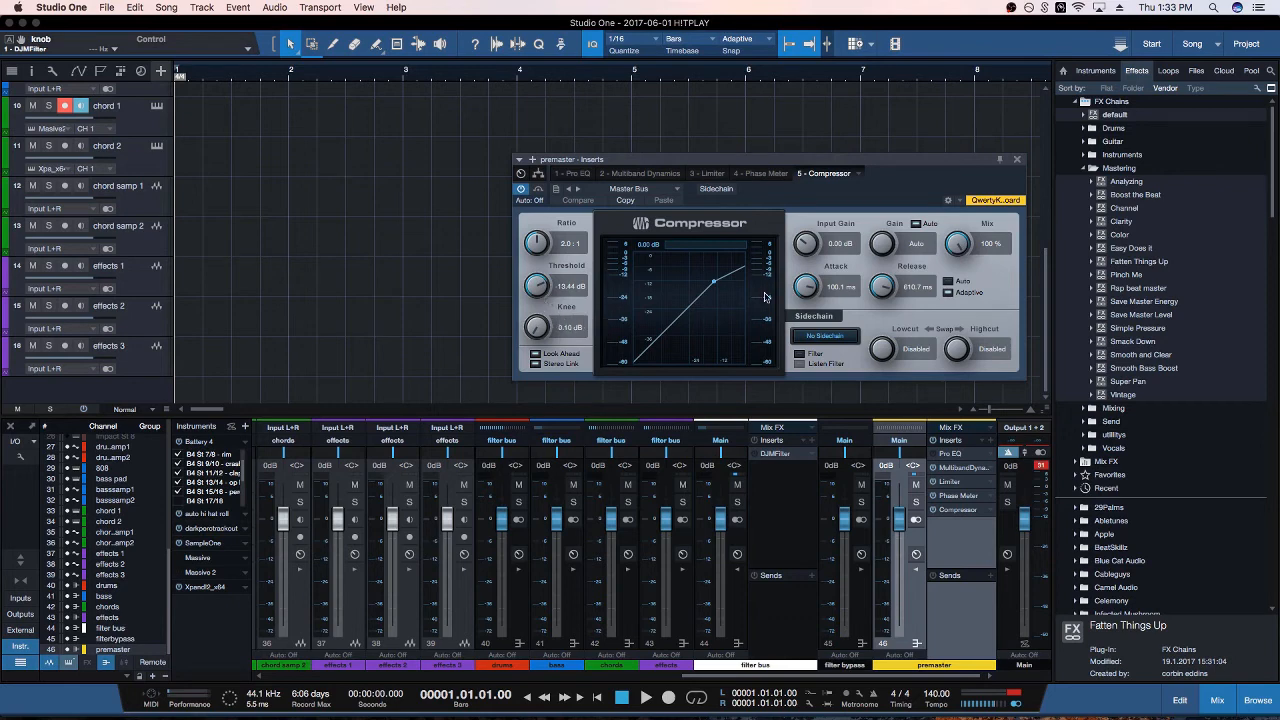
Move the Compressor ahead of Multiband Dynamics in the premaster bus's insert chain
mouse_move(765, 297)
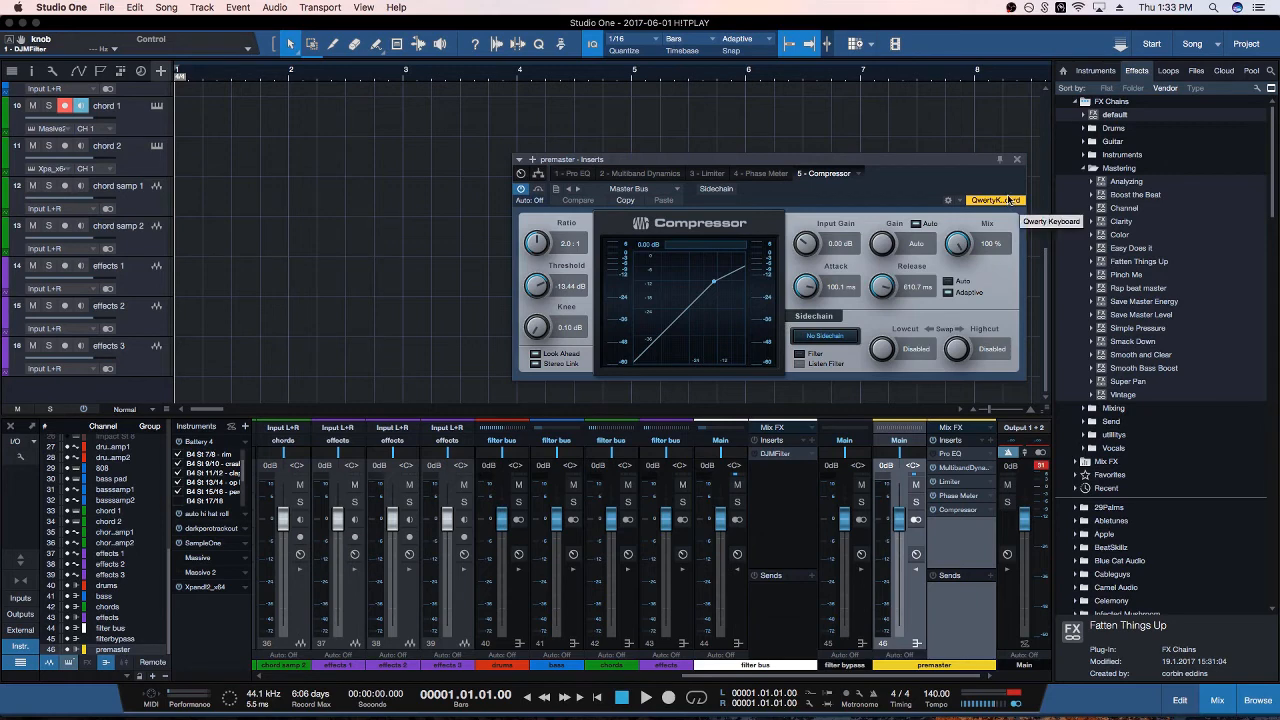
click(1017, 160)
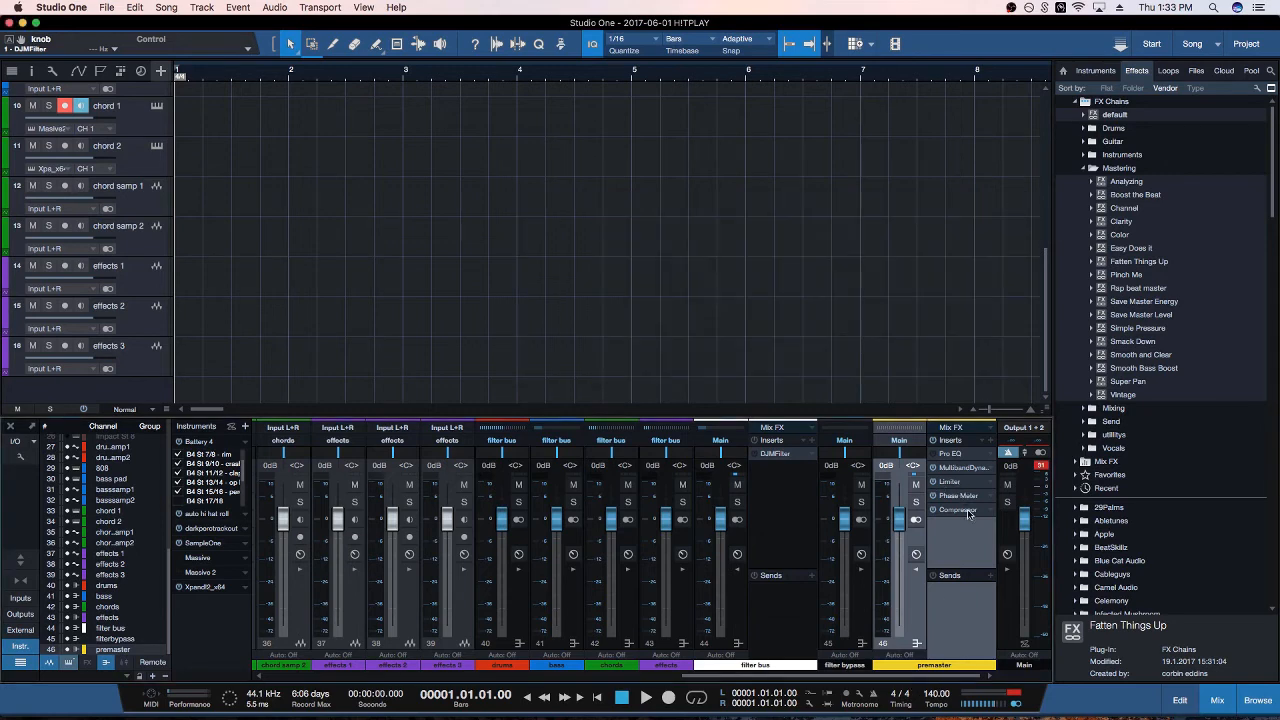
drag(968, 513, 966, 469)
Set the mix of the premaster bus's Multiband Dynamics to 70%
double_click(965, 486)
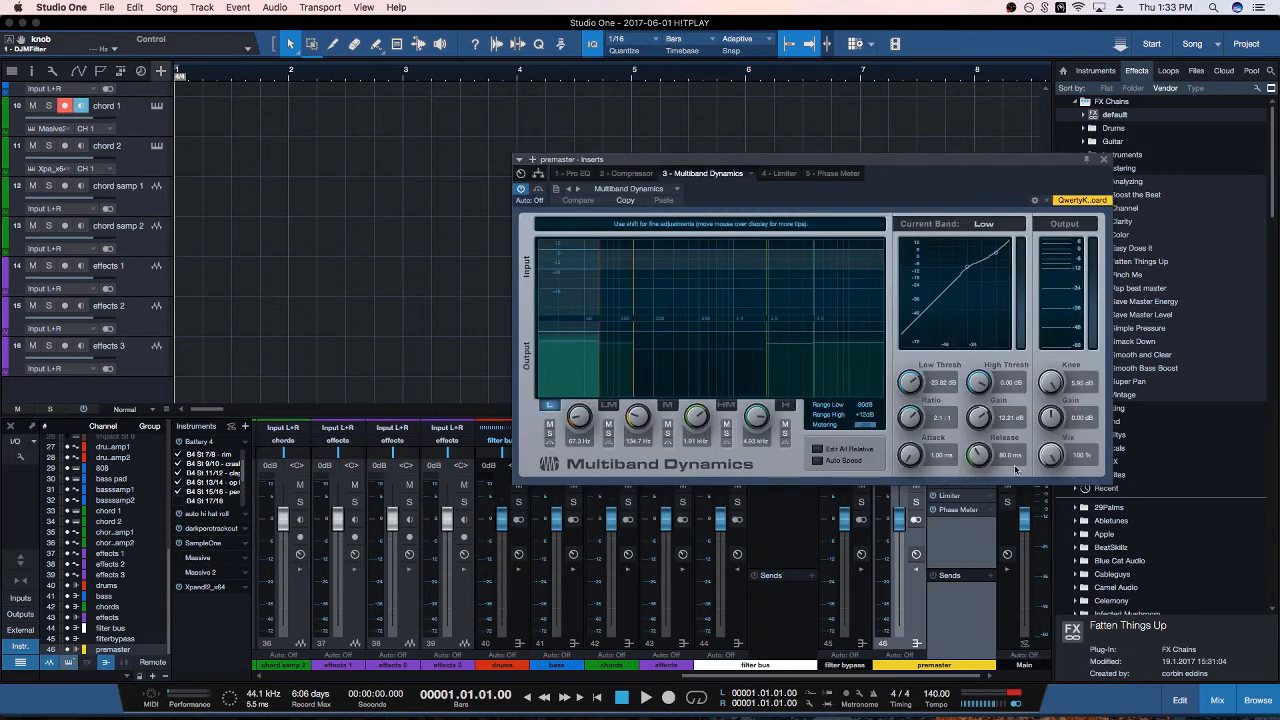
drag(1046, 488, 1046, 492)
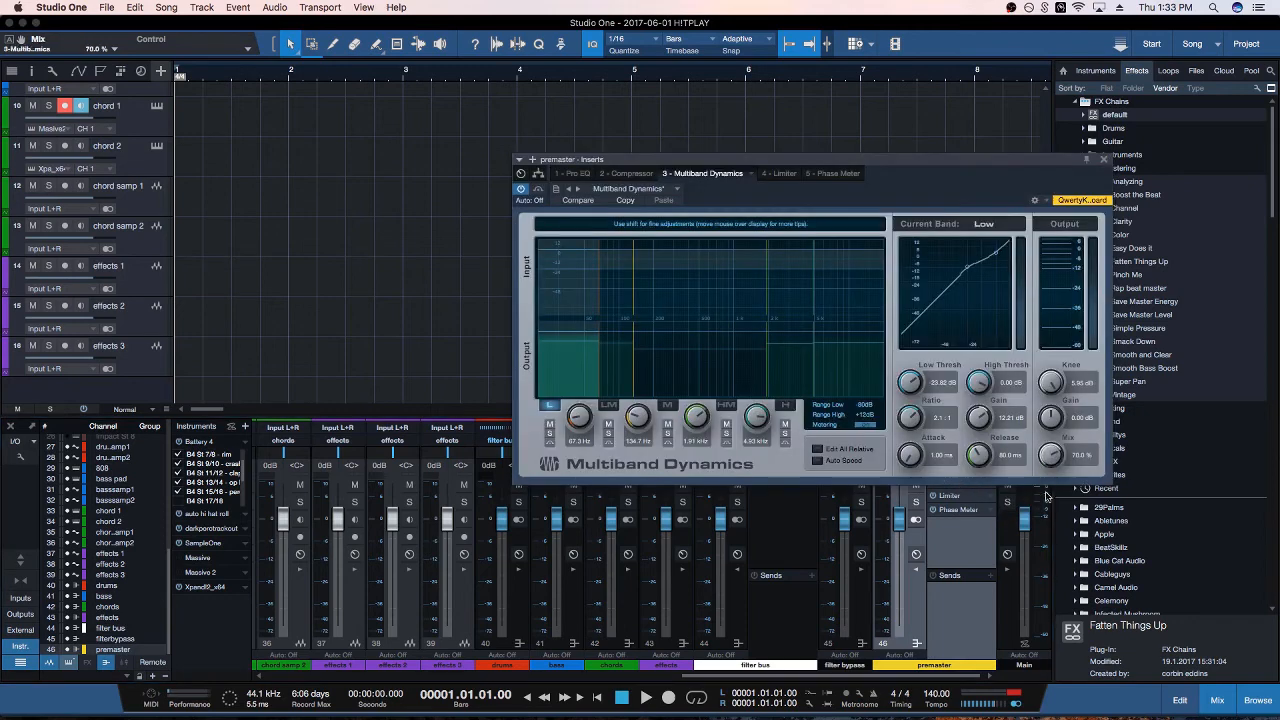
click(1103, 160)
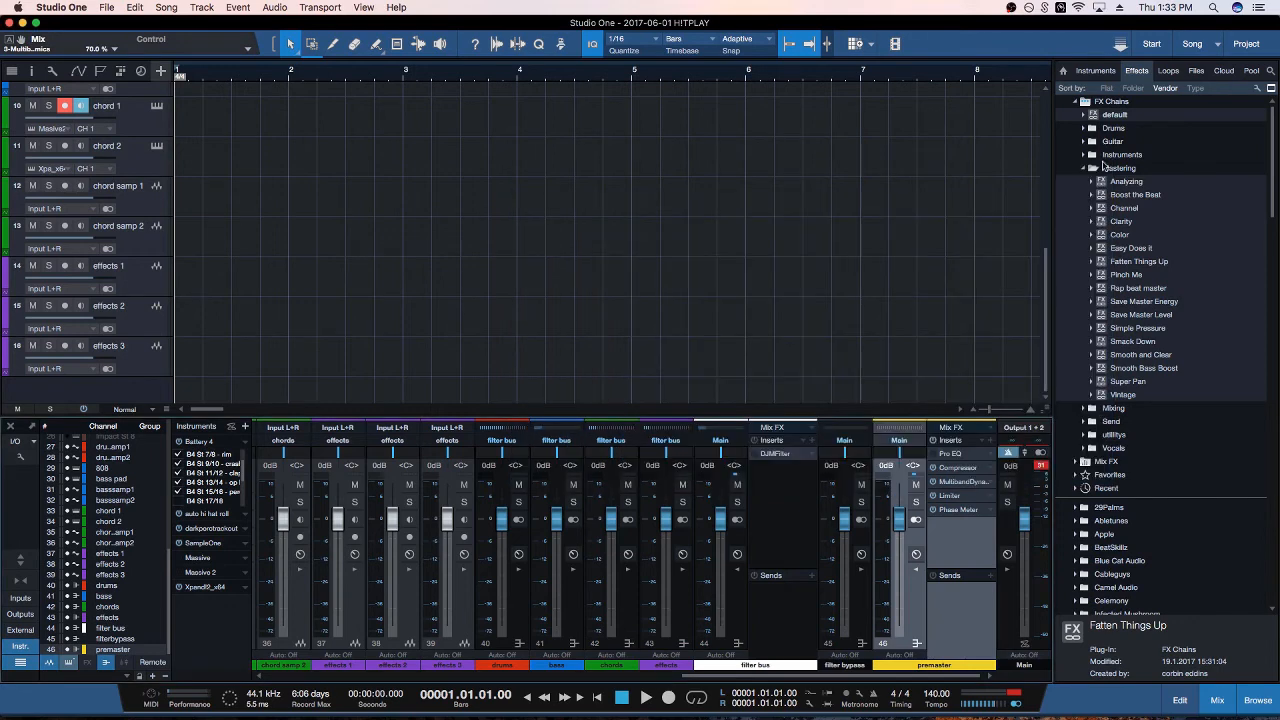
Set the premaster Limiter's ceiling to about -0.42 dB and its input to about 4.95 dB
double_click(964, 498)
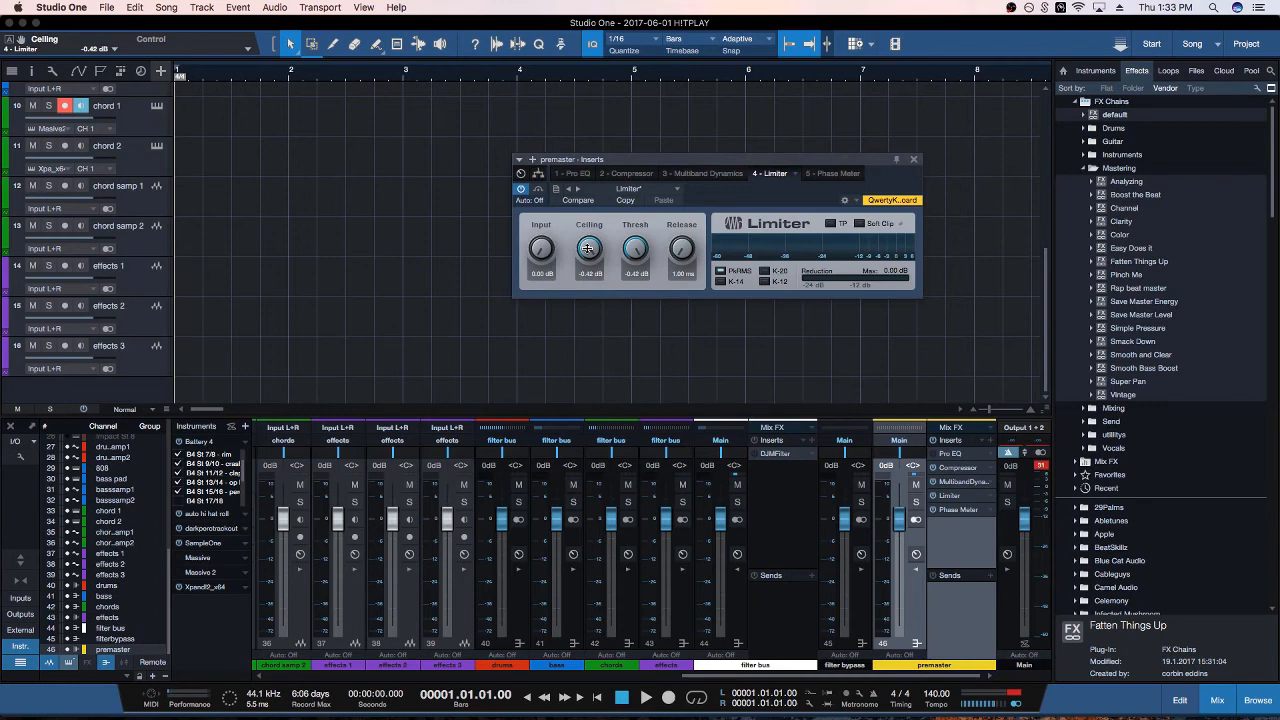
drag(545, 250, 525, 201)
click(911, 160)
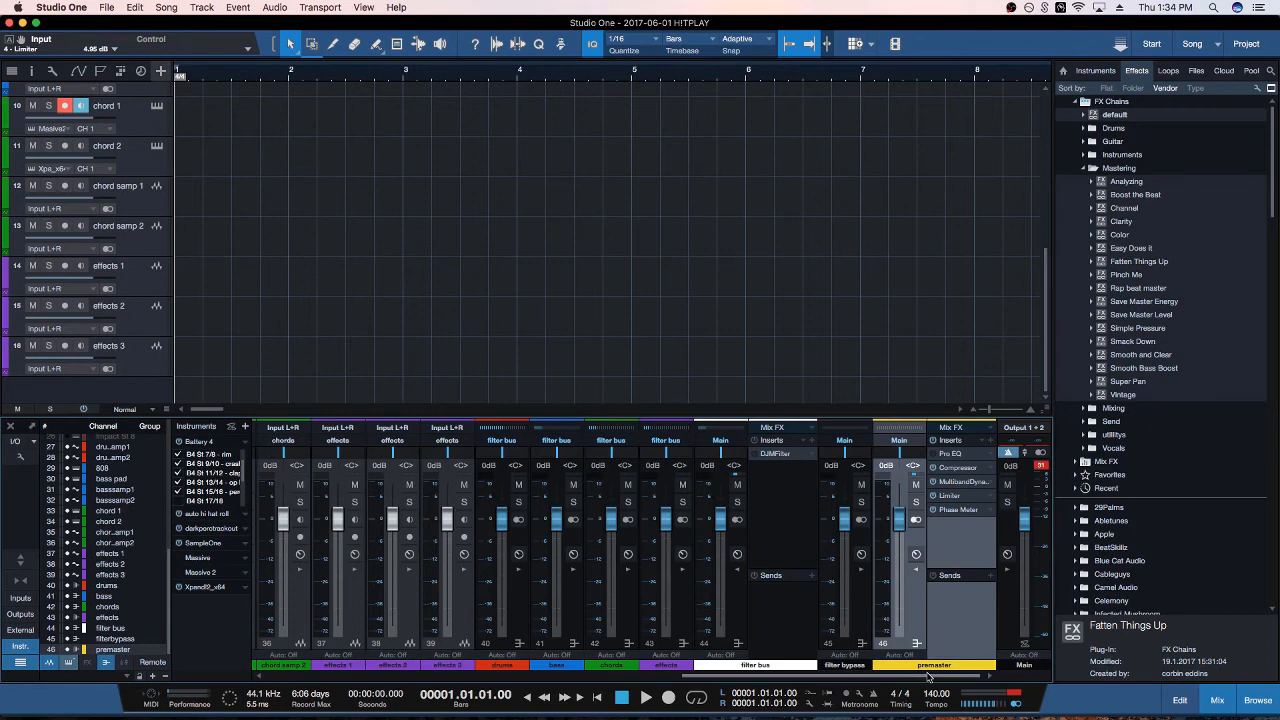
Raise the kick channel's volume to about -0.3 dB
drag(928, 678, 945, 655)
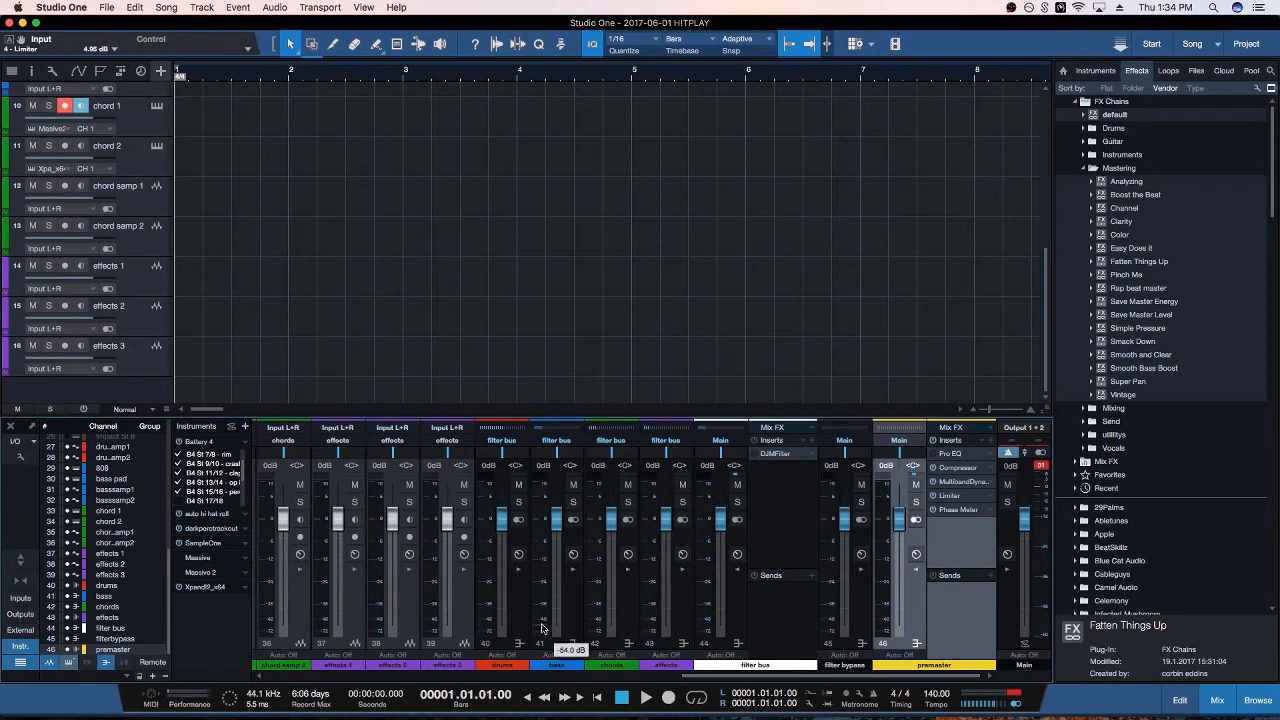
drag(703, 684, 284, 685)
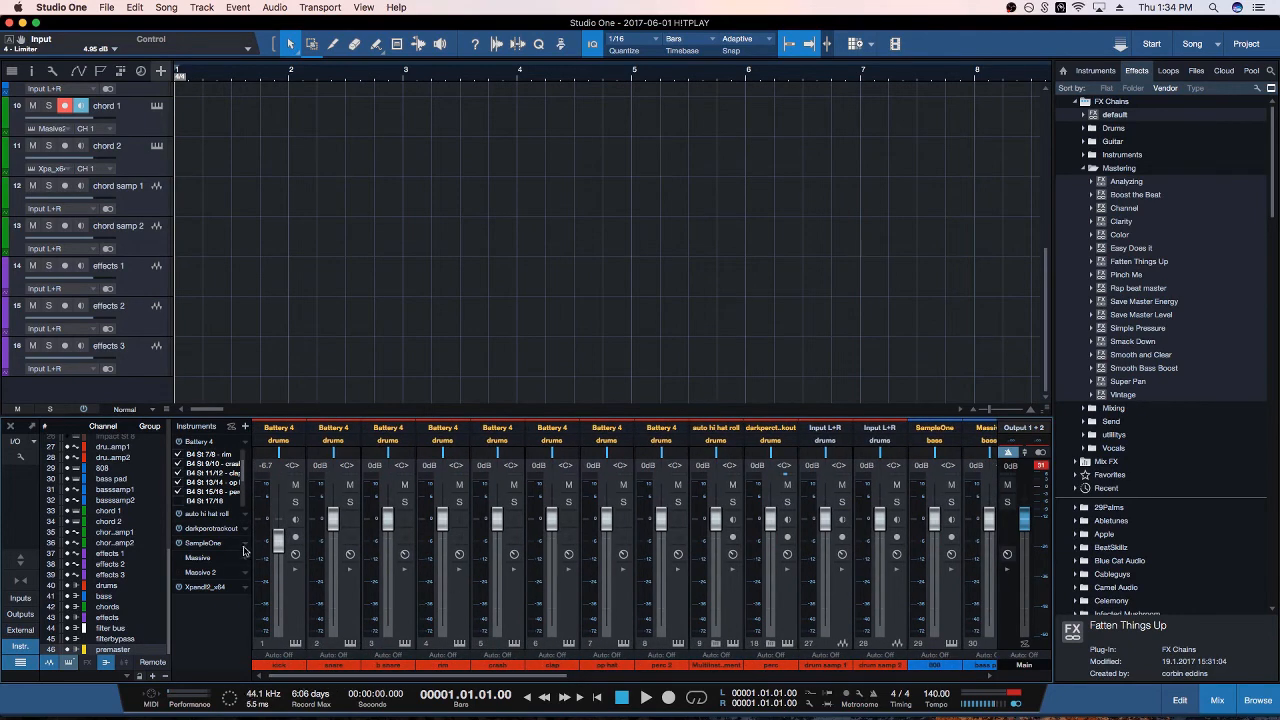
drag(279, 541, 284, 523)
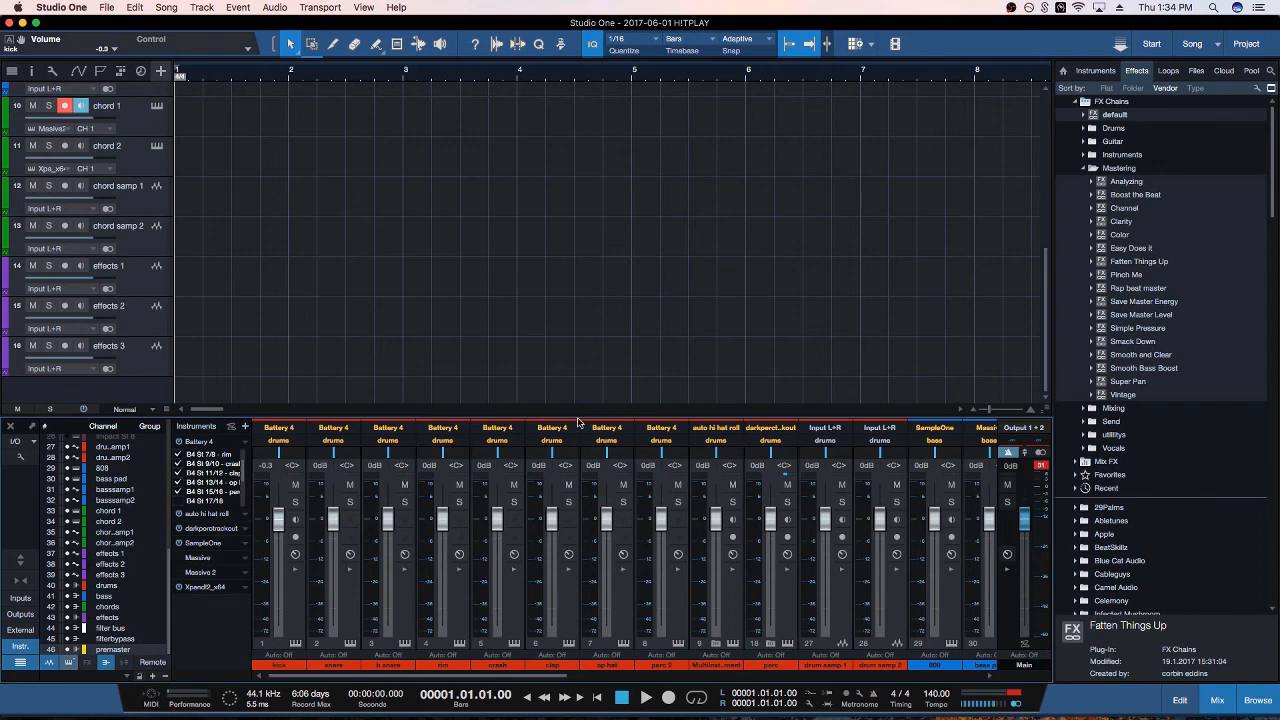
Make the mixer taller, and collapse the Mastering and PreSonus folders in the effects browser
drag(577, 421, 586, 359)
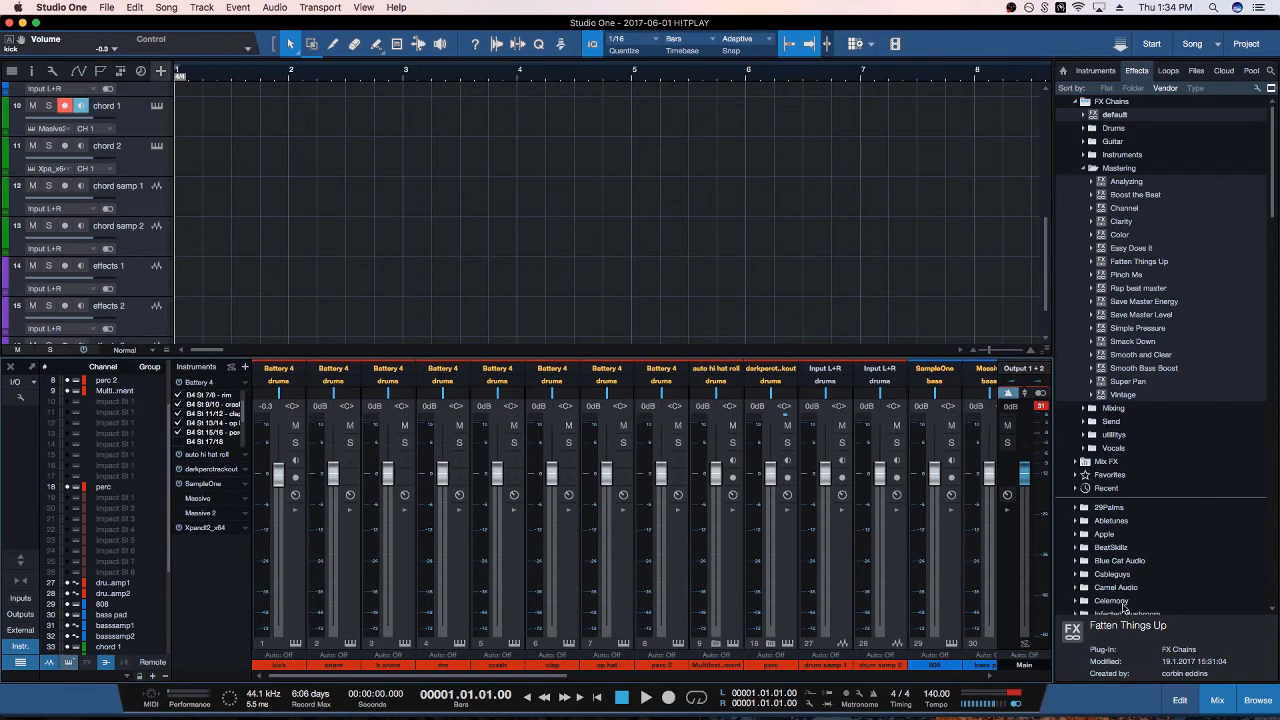
click(1092, 169)
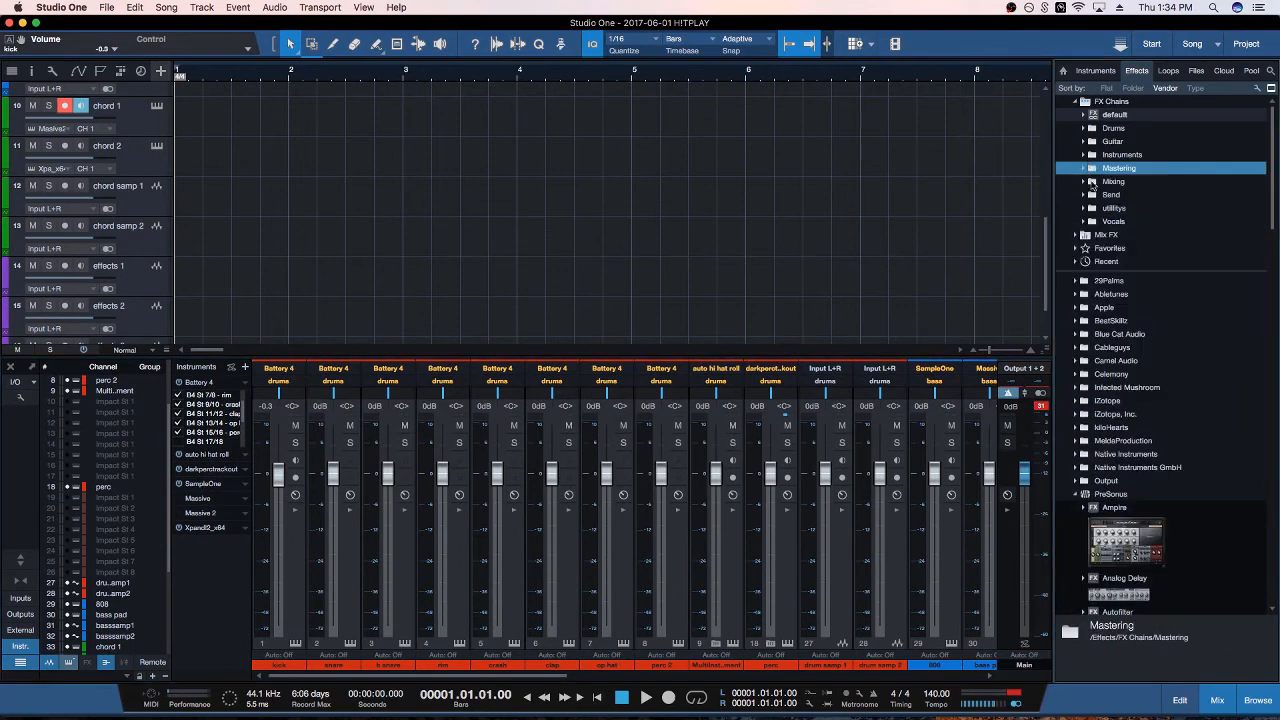
scroll(1128, 380, down, 10)
scroll(1110, 284, up, 5)
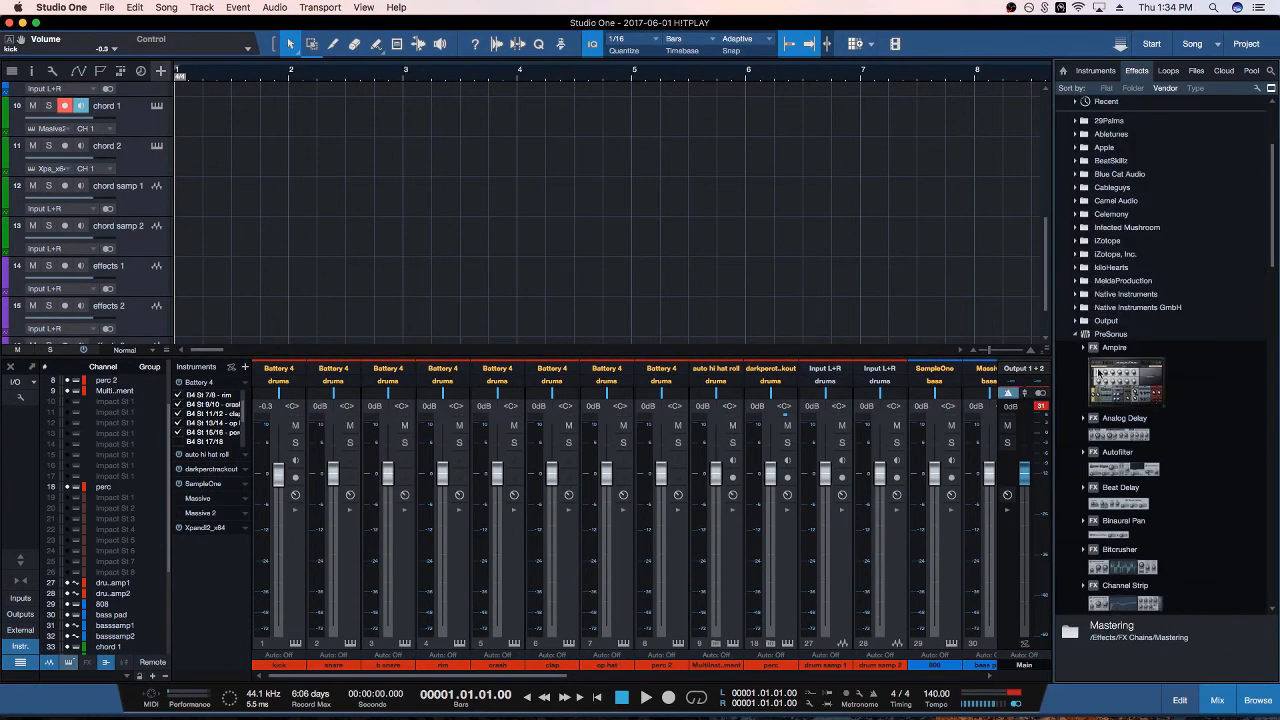
click(1112, 337)
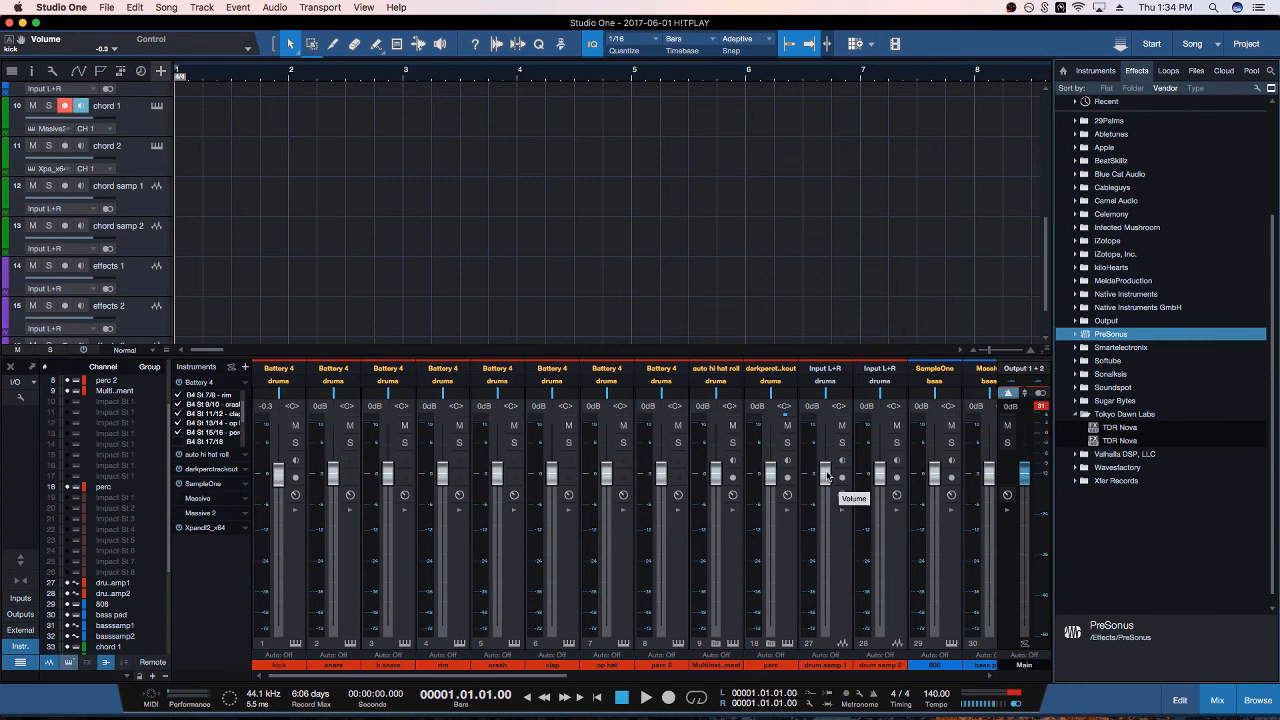
mouse_move(826, 476)
mouse_down()
mouse_move(826, 608)
mouse_move(826, 445)
mouse_move(822, 476)
mouse_up()
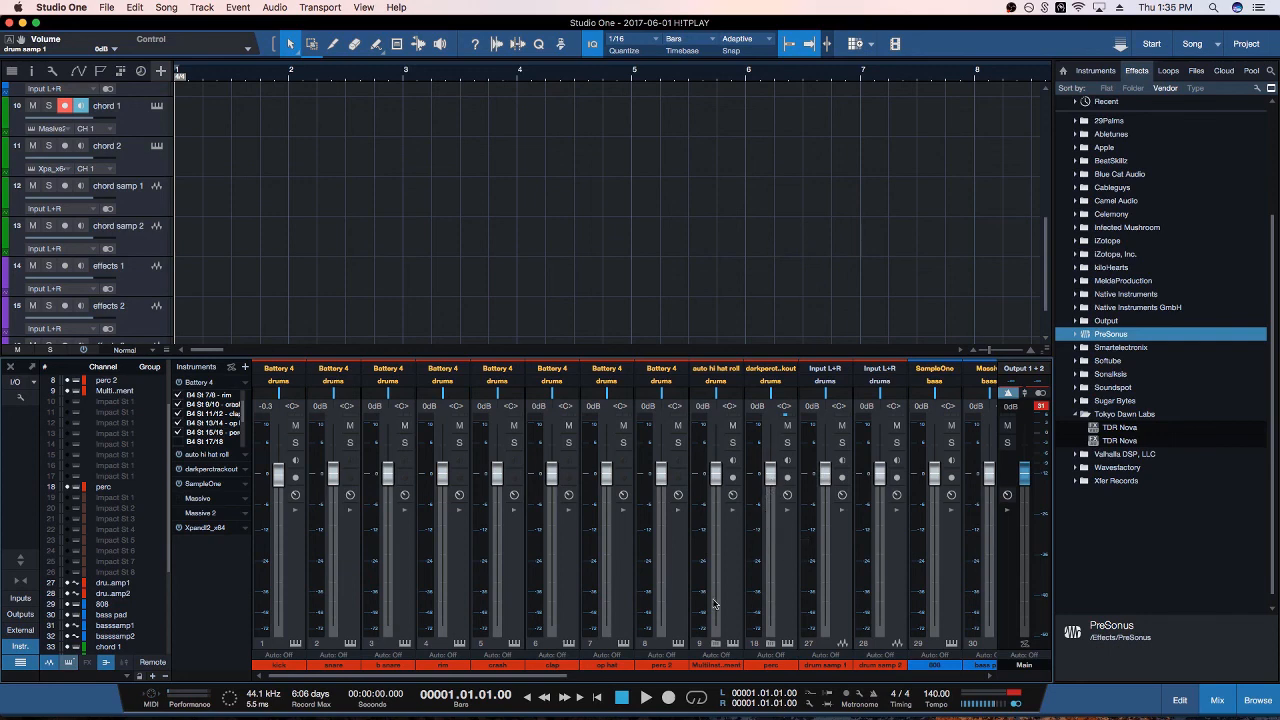
drag(528, 680, 965, 677)
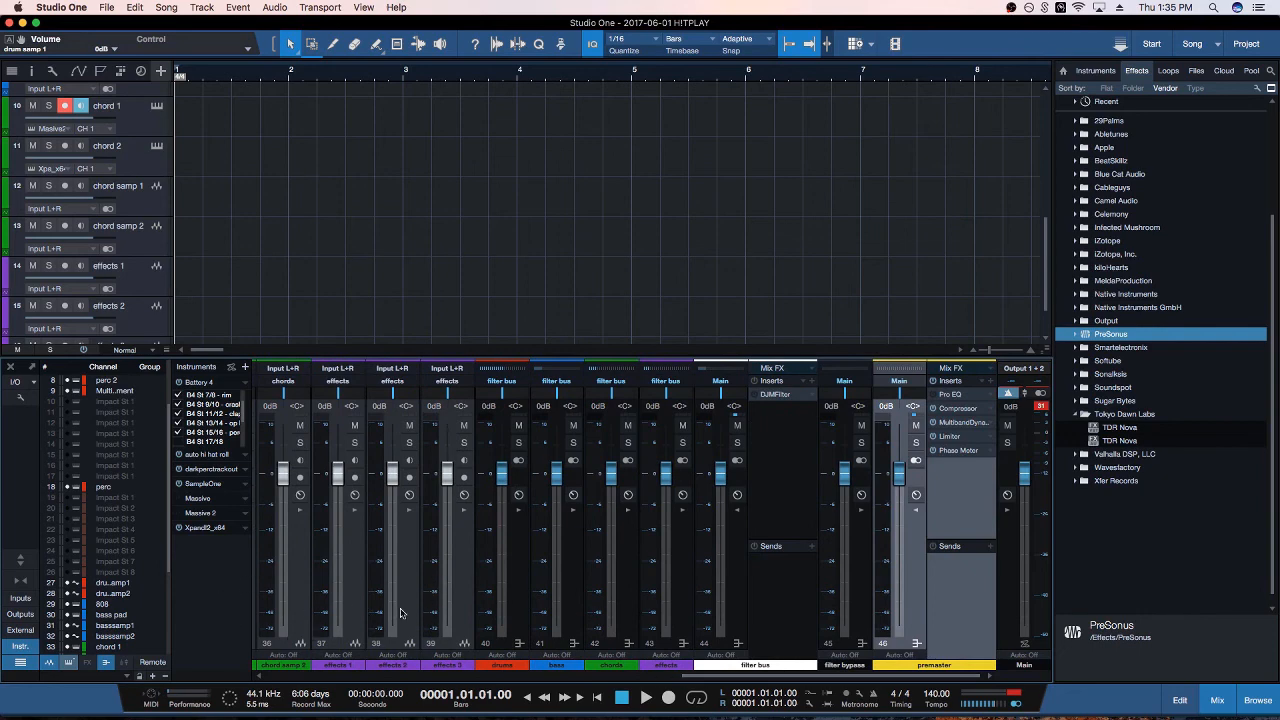
drag(769, 680, 806, 678)
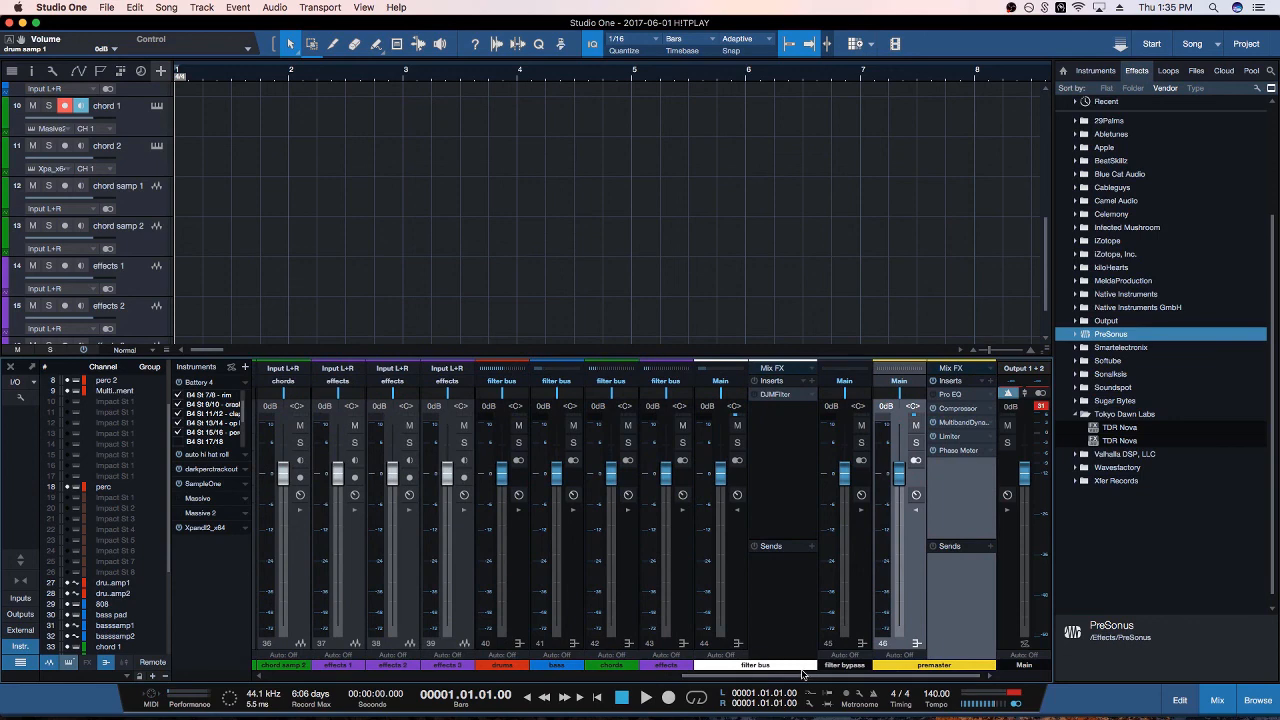